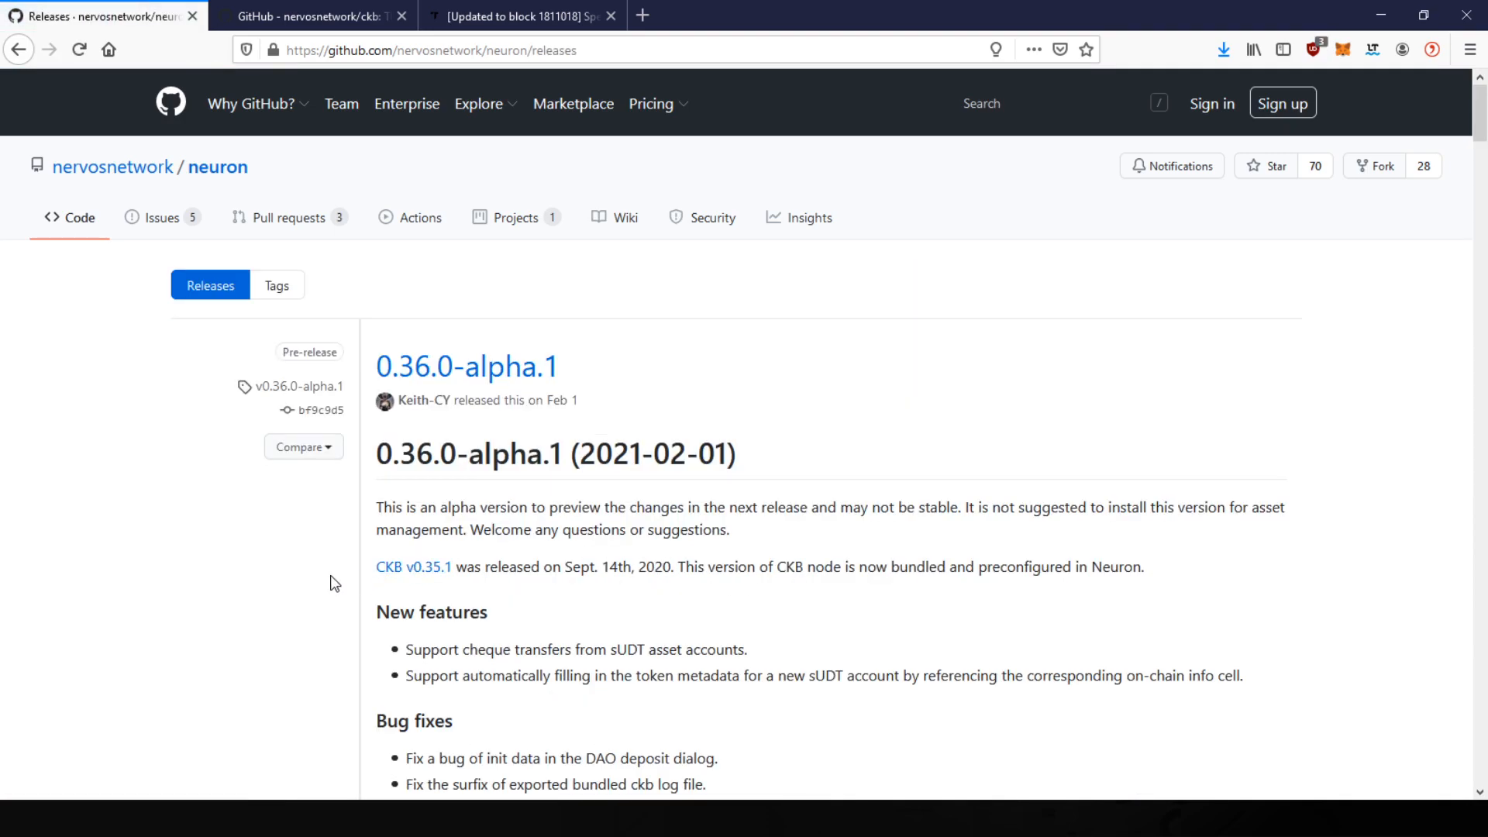
Step: Review the Neuron v0.35.0 downloads table and asset files, then minimize Firefox
scroll(329, 579, down, 15)
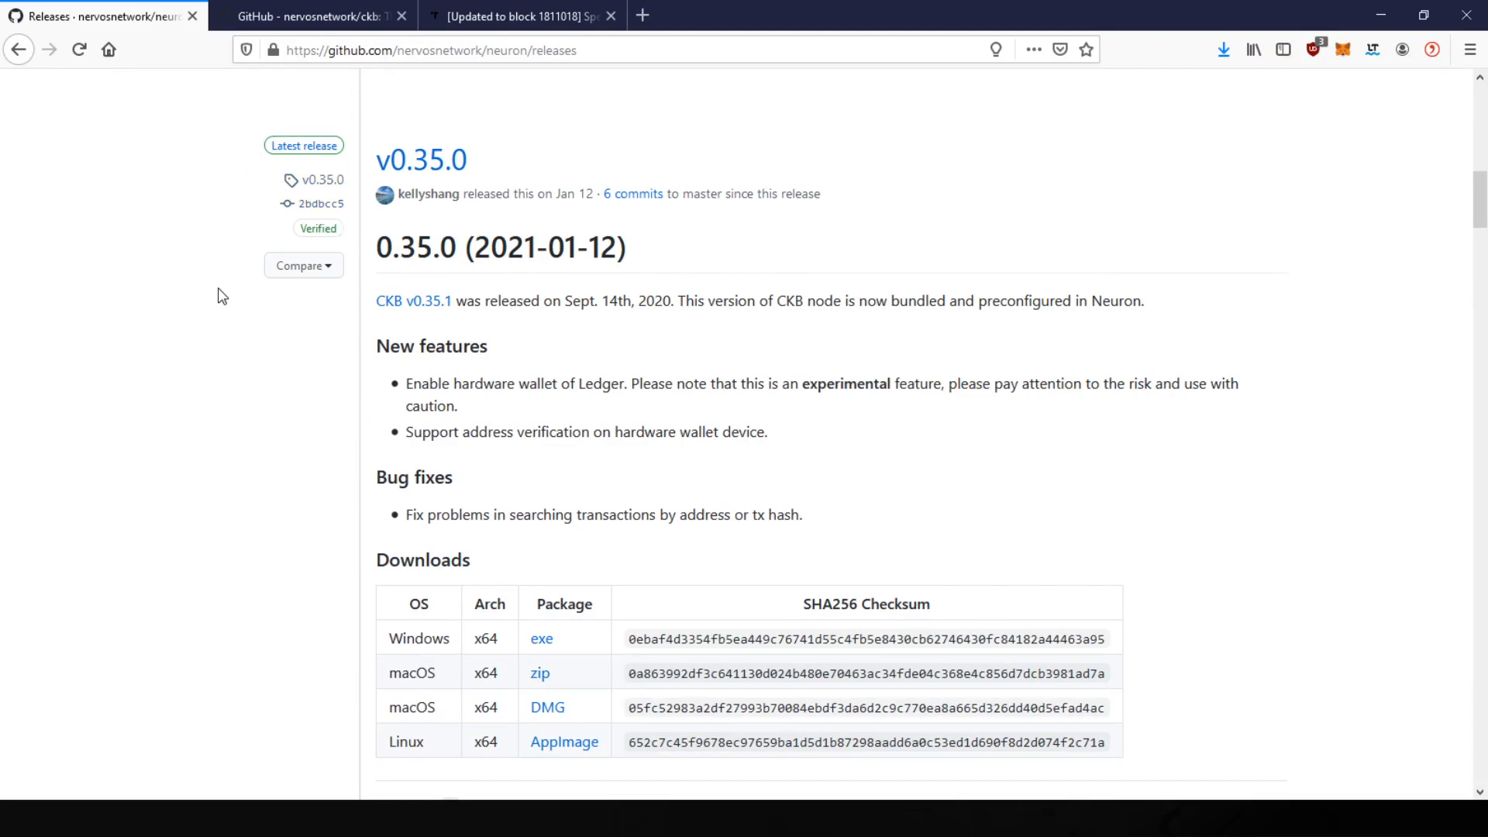
scroll(297, 398, down, 1)
scroll(298, 399, down, 1)
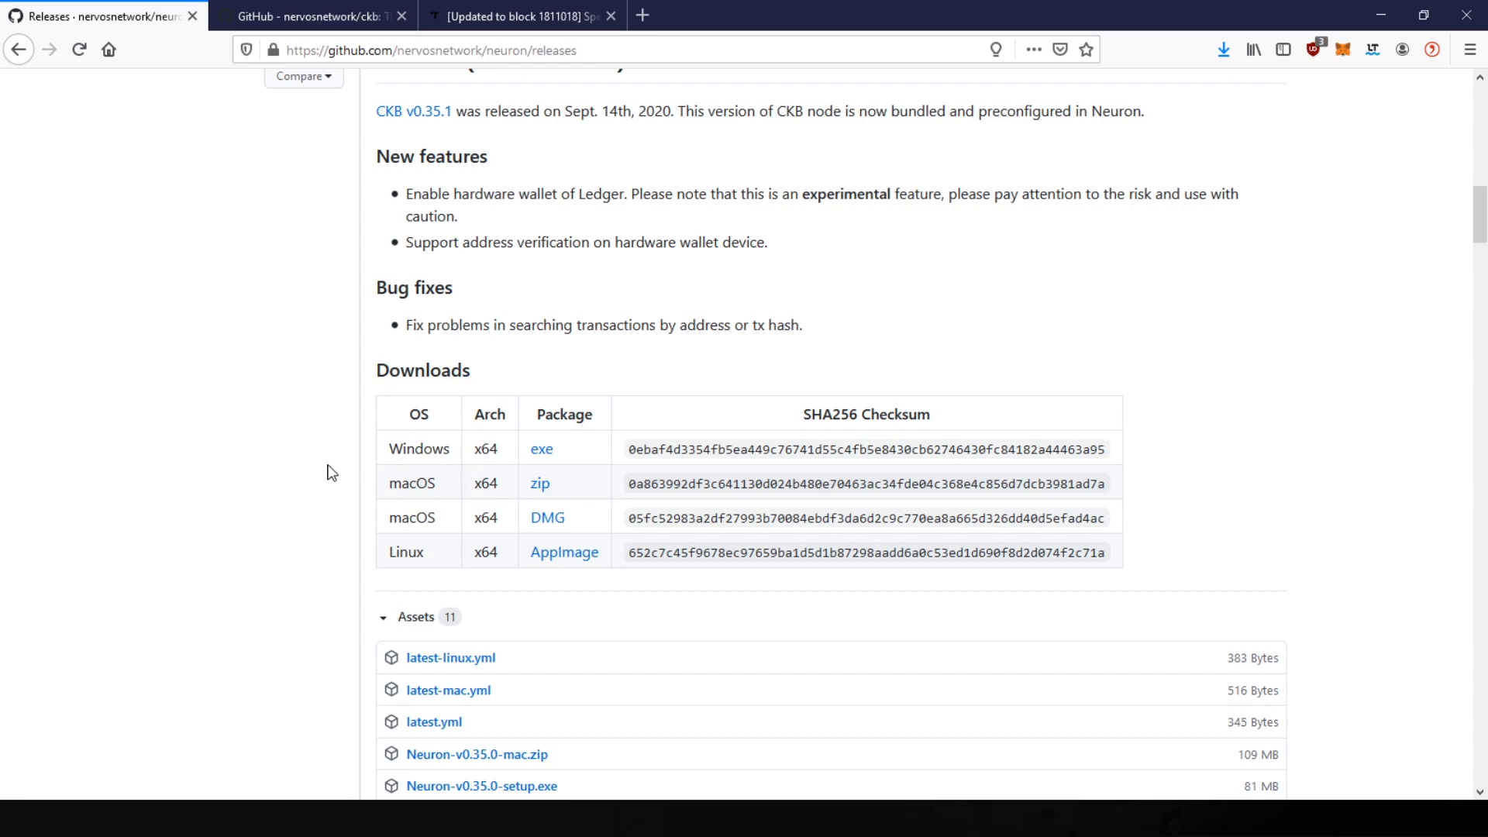
scroll(376, 505, down, 1)
scroll(361, 501, down, 2)
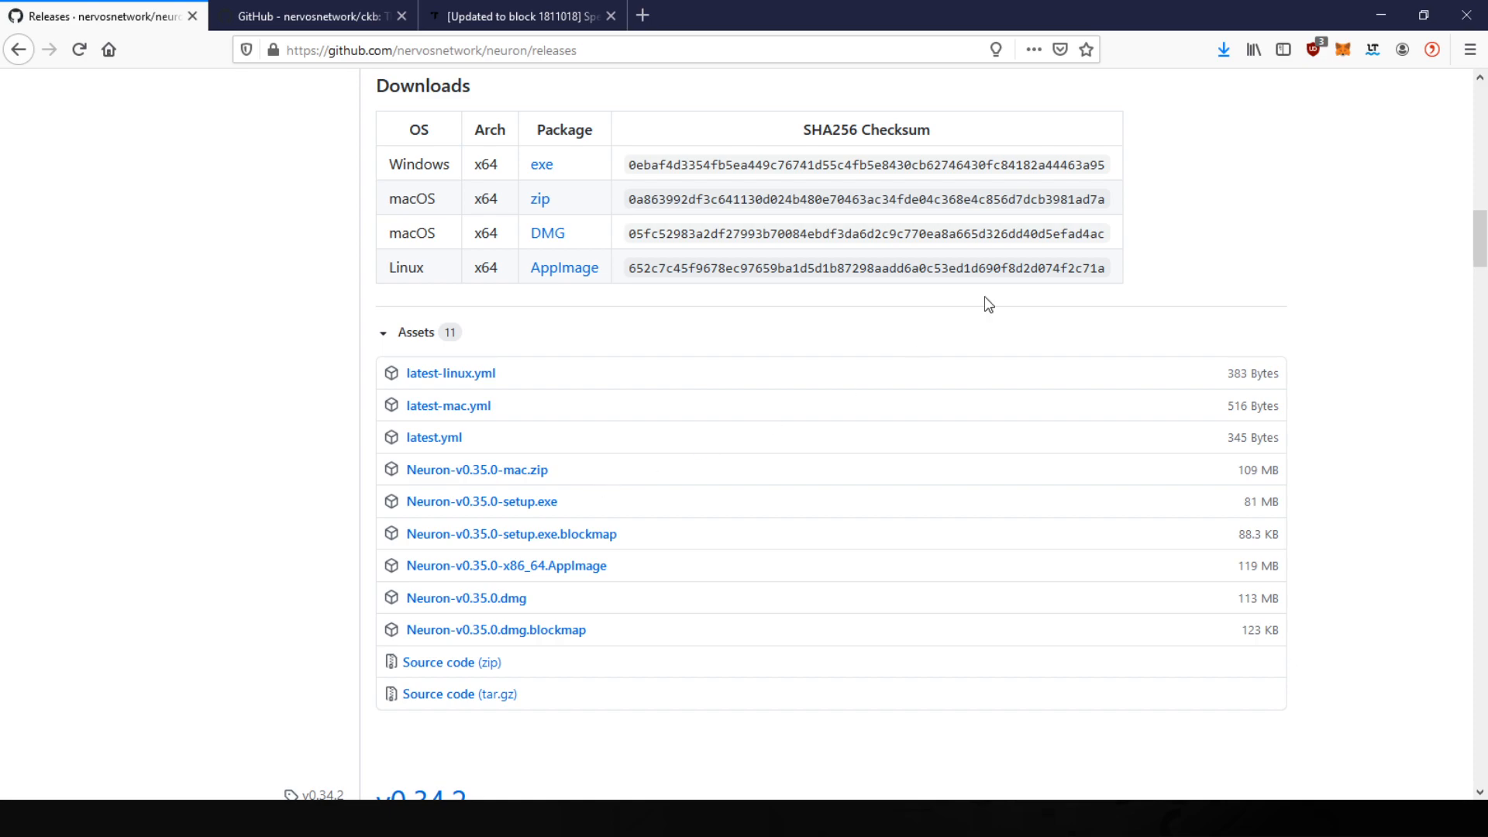
click(1393, 9)
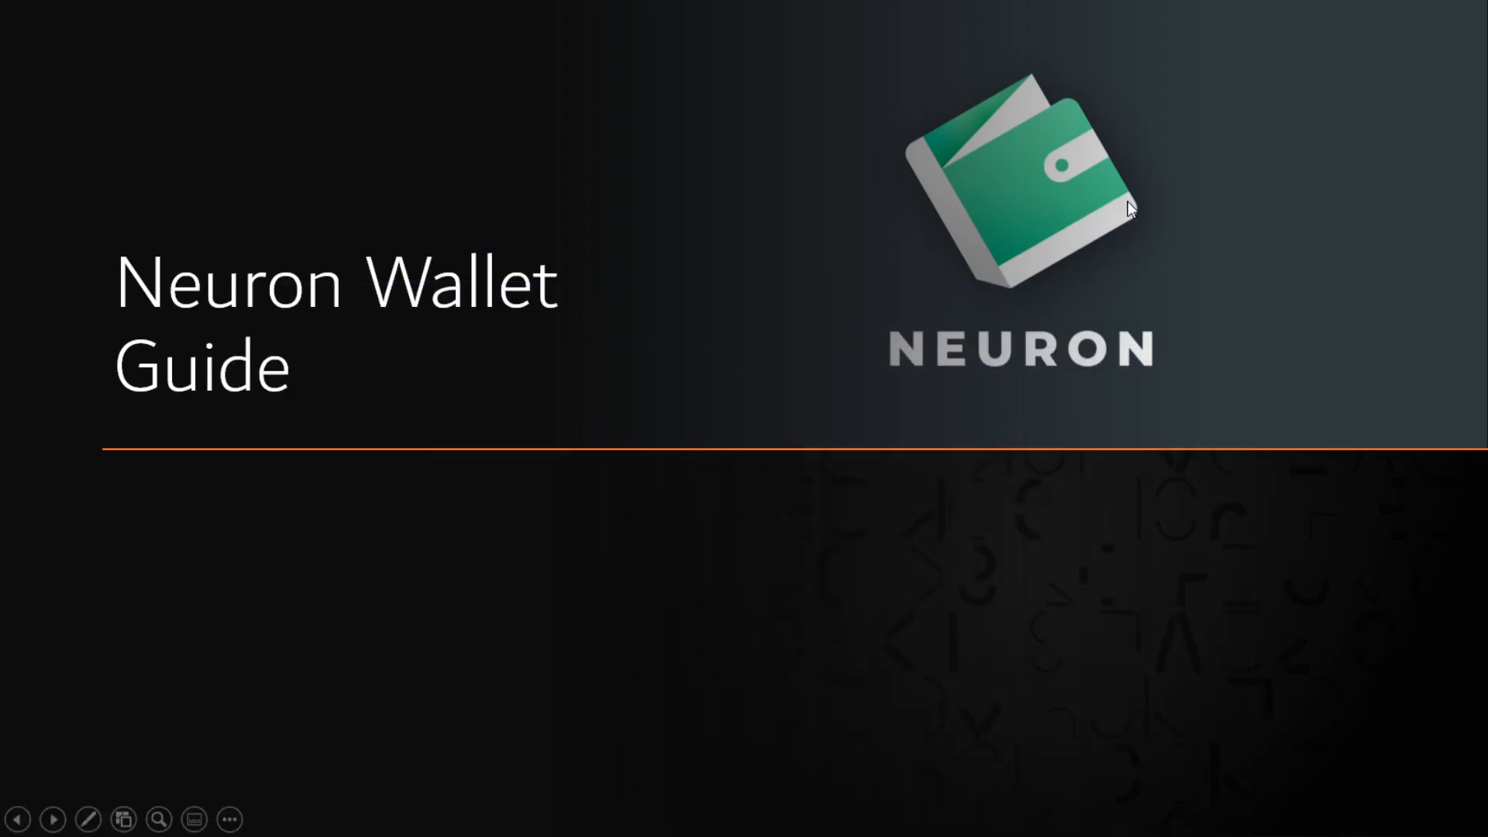
Step: End the Neuron Wallet Guide slideshow to return to the desktop
key(Escape)
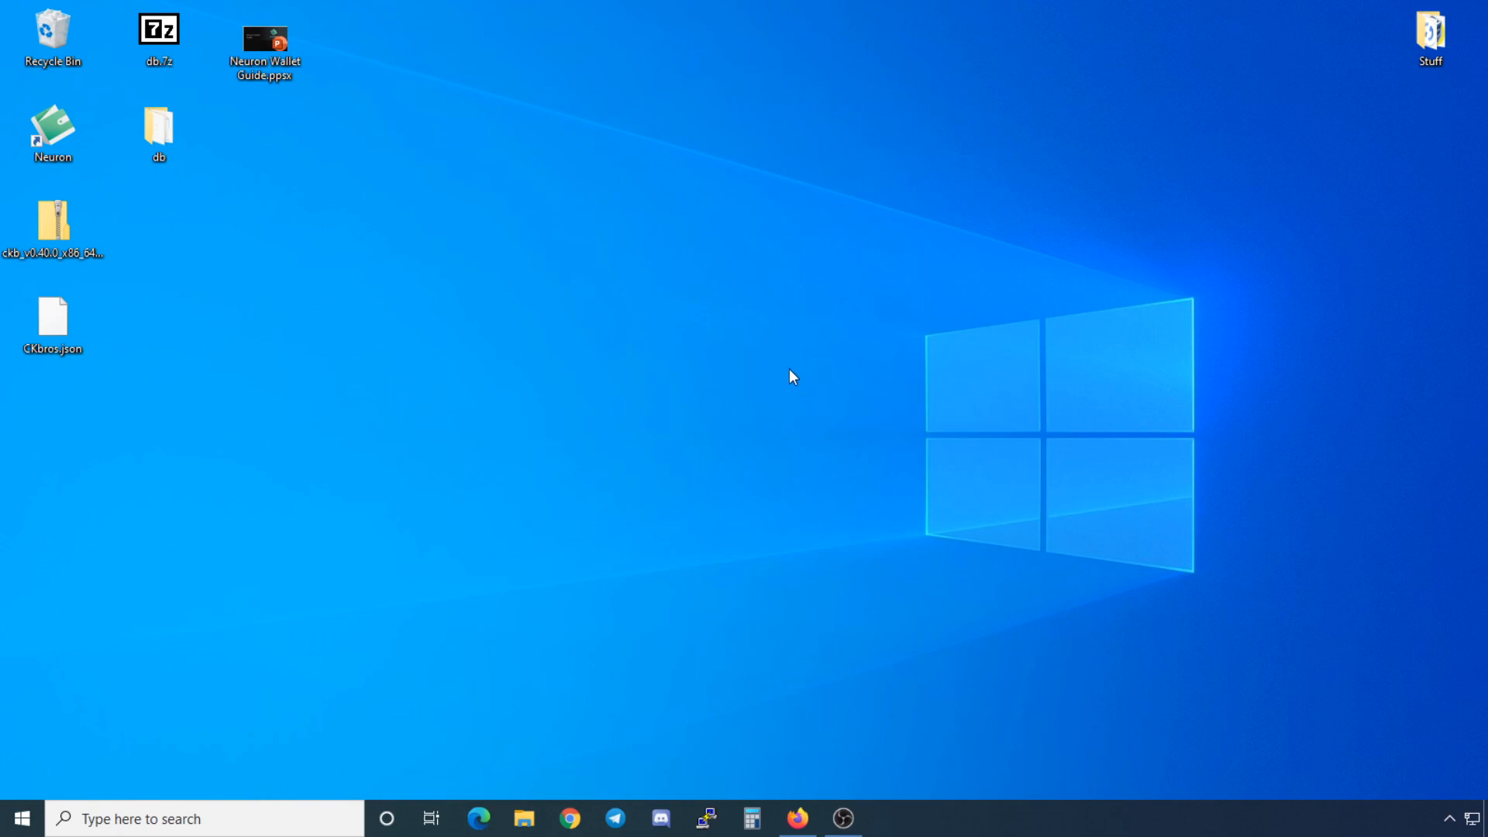
Step: Bring Firefox back and open the full list of ckb releases
click(798, 818)
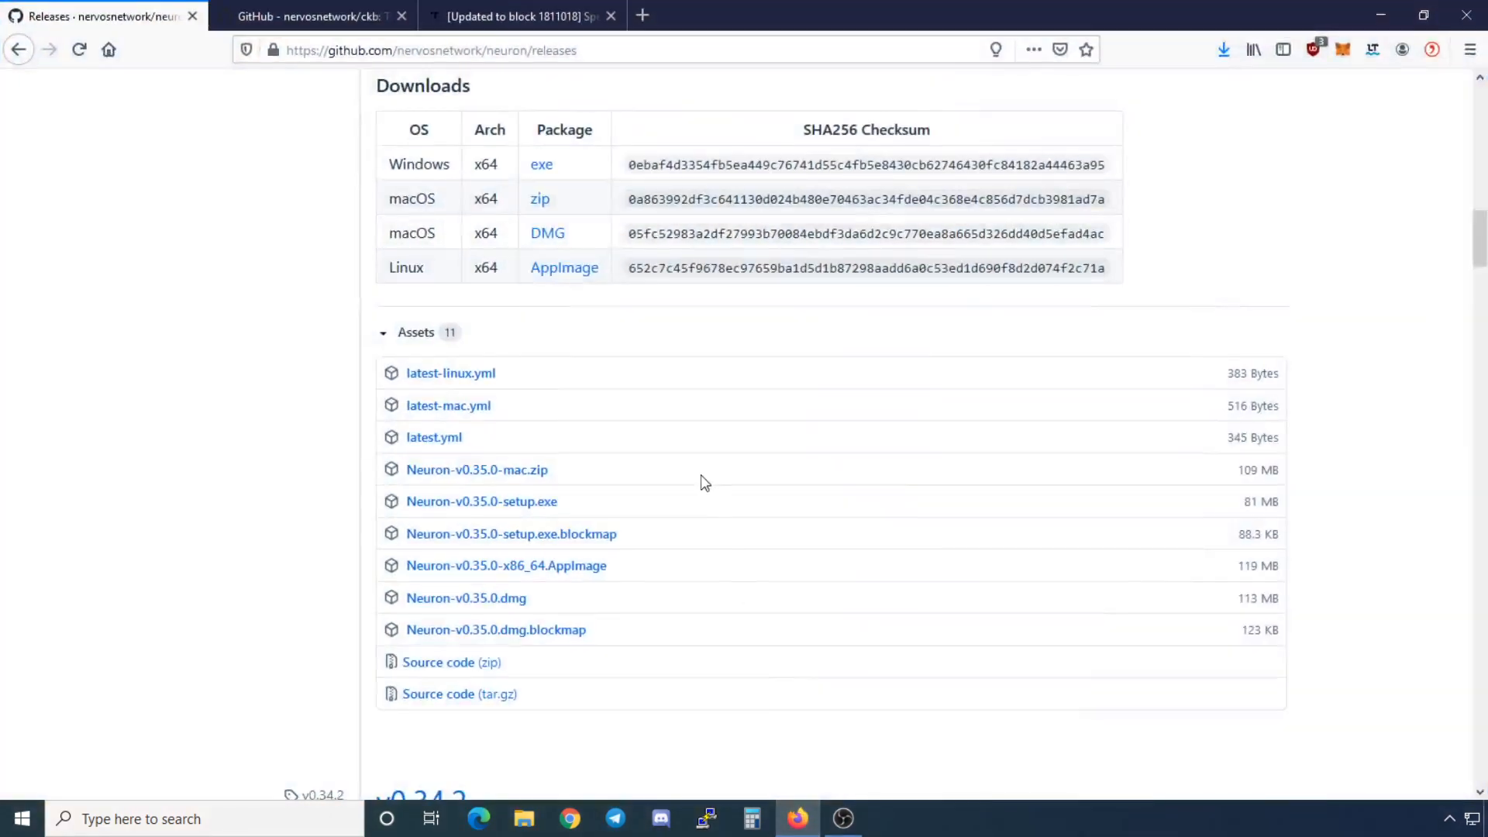
click(342, 4)
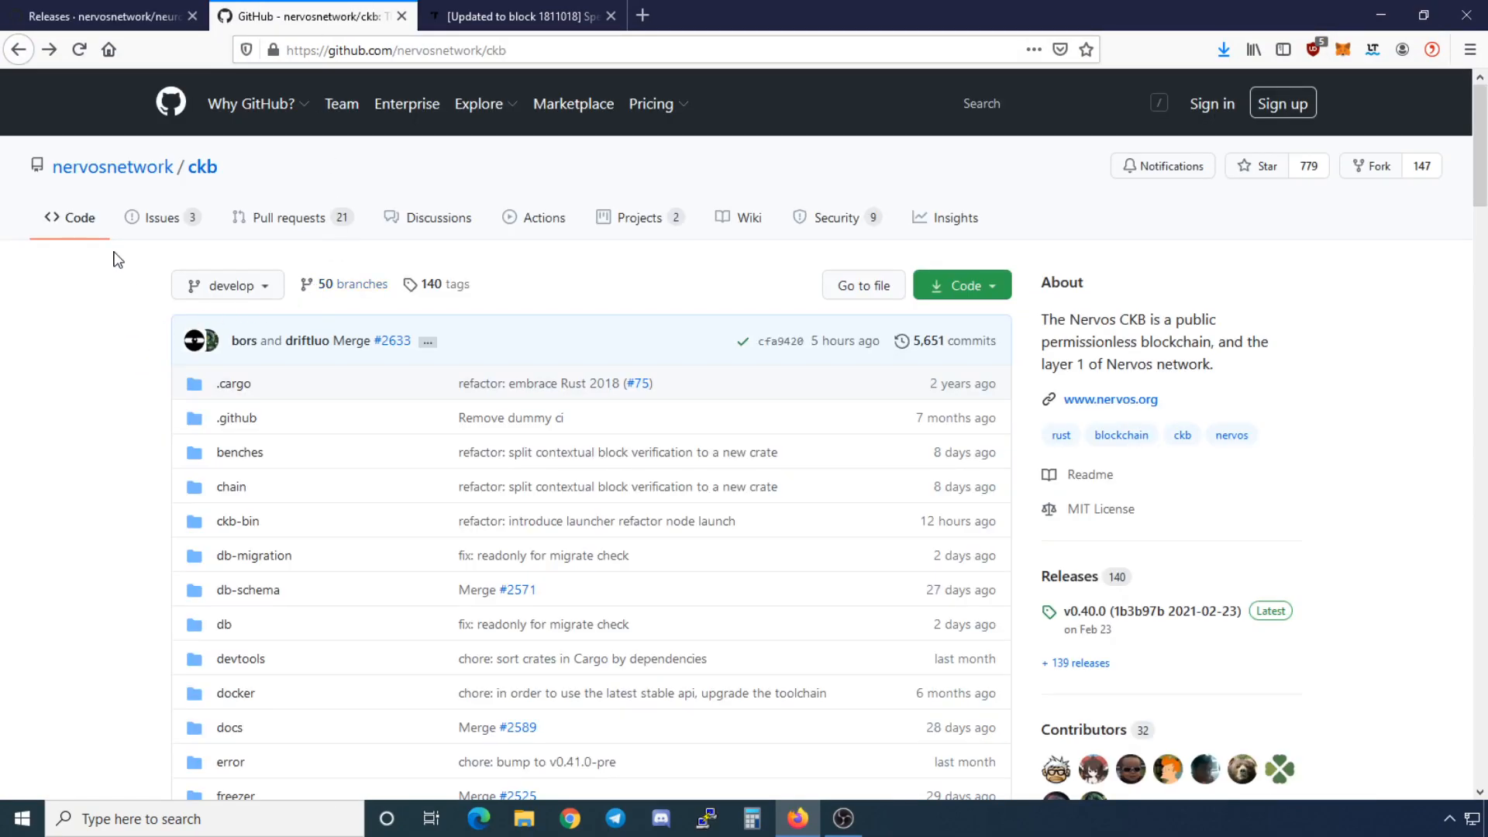
mouse_move(116, 179)
scroll(813, 422, down, 2)
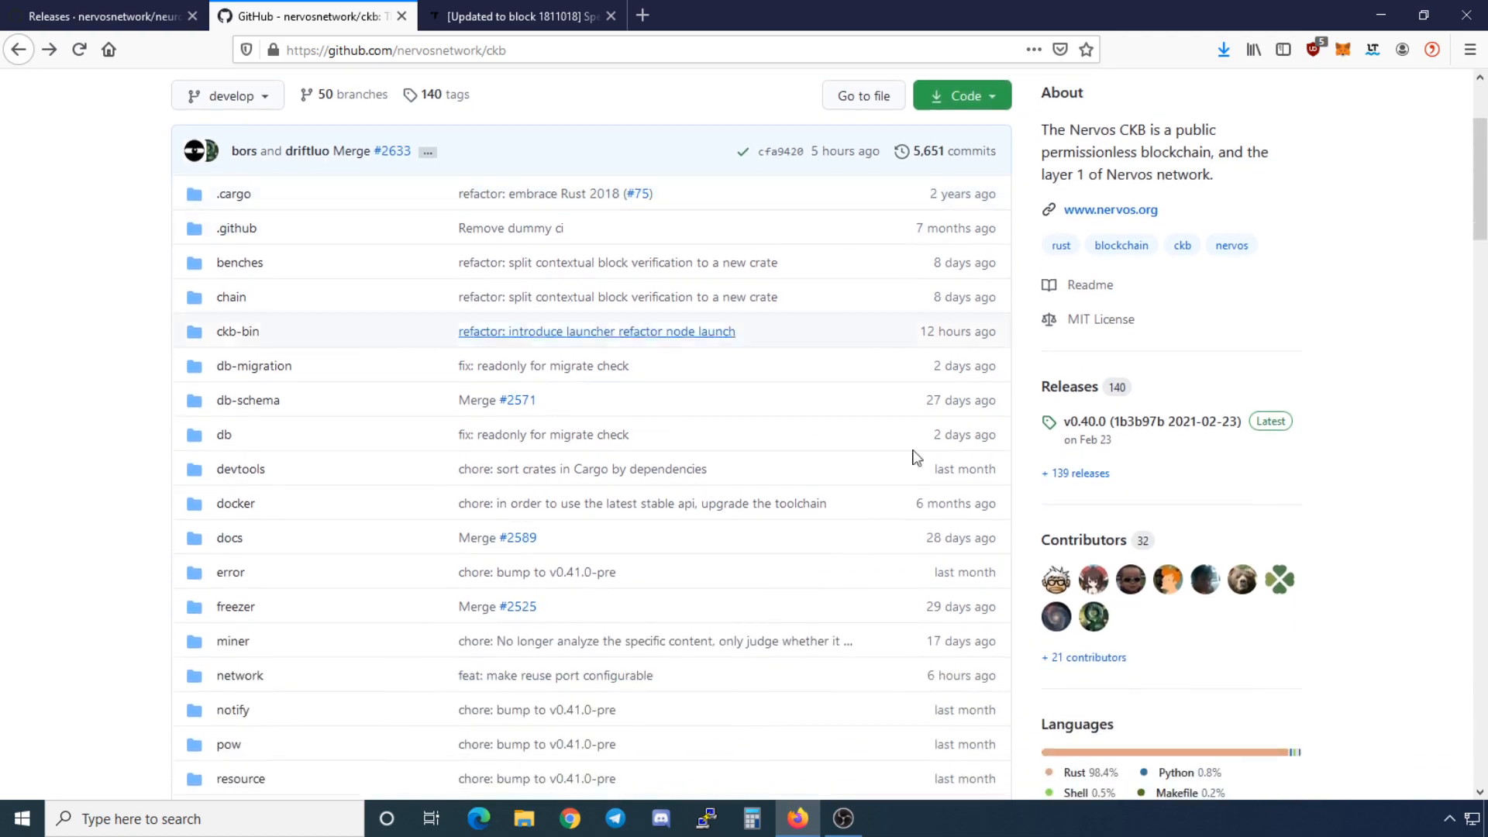
click(1079, 473)
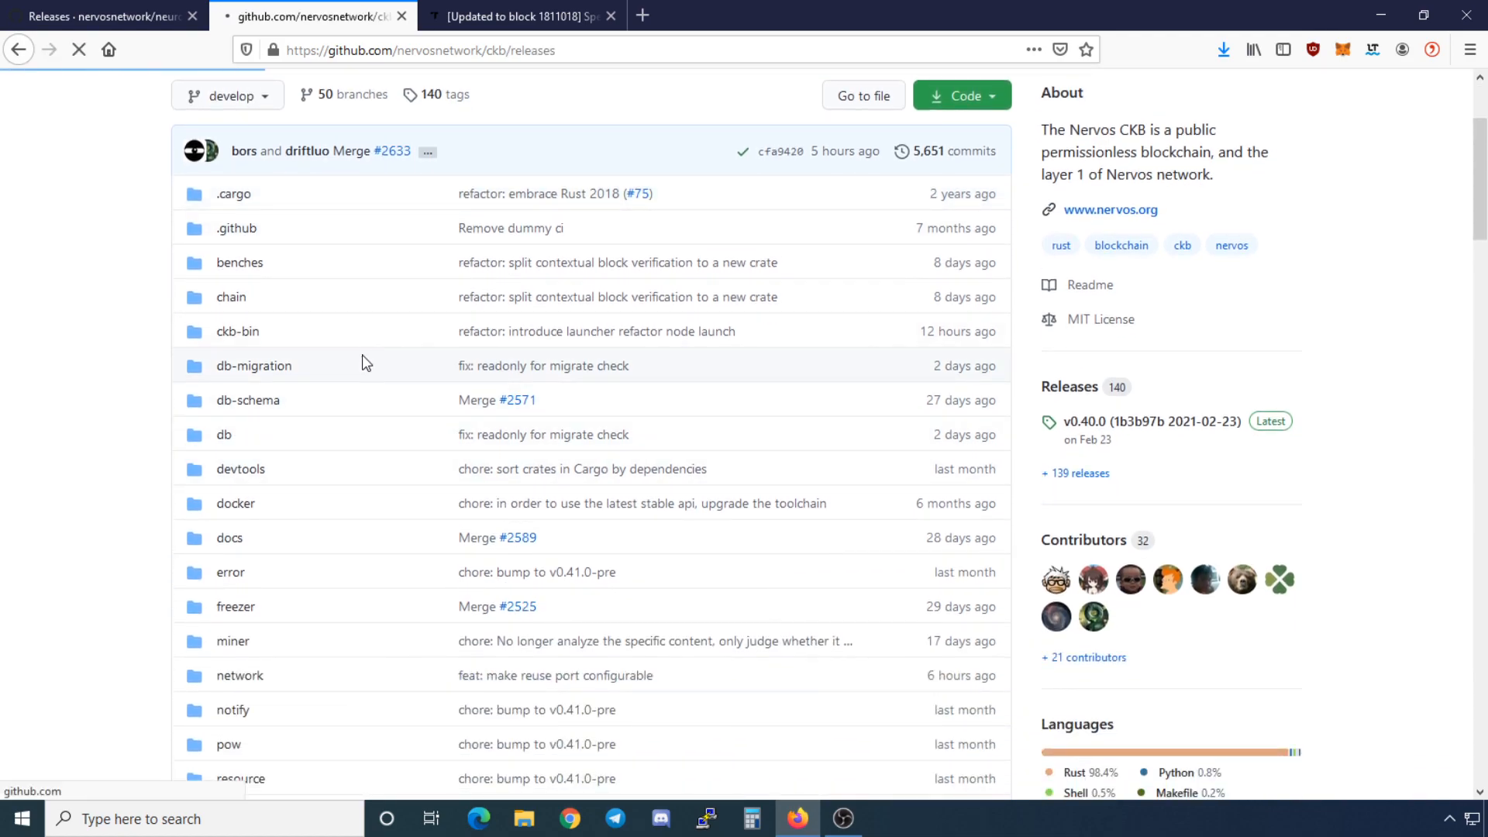
Step: Look over the ckb v0.40.0 release assets, then minimize Firefox
scroll(330, 384, down, 8)
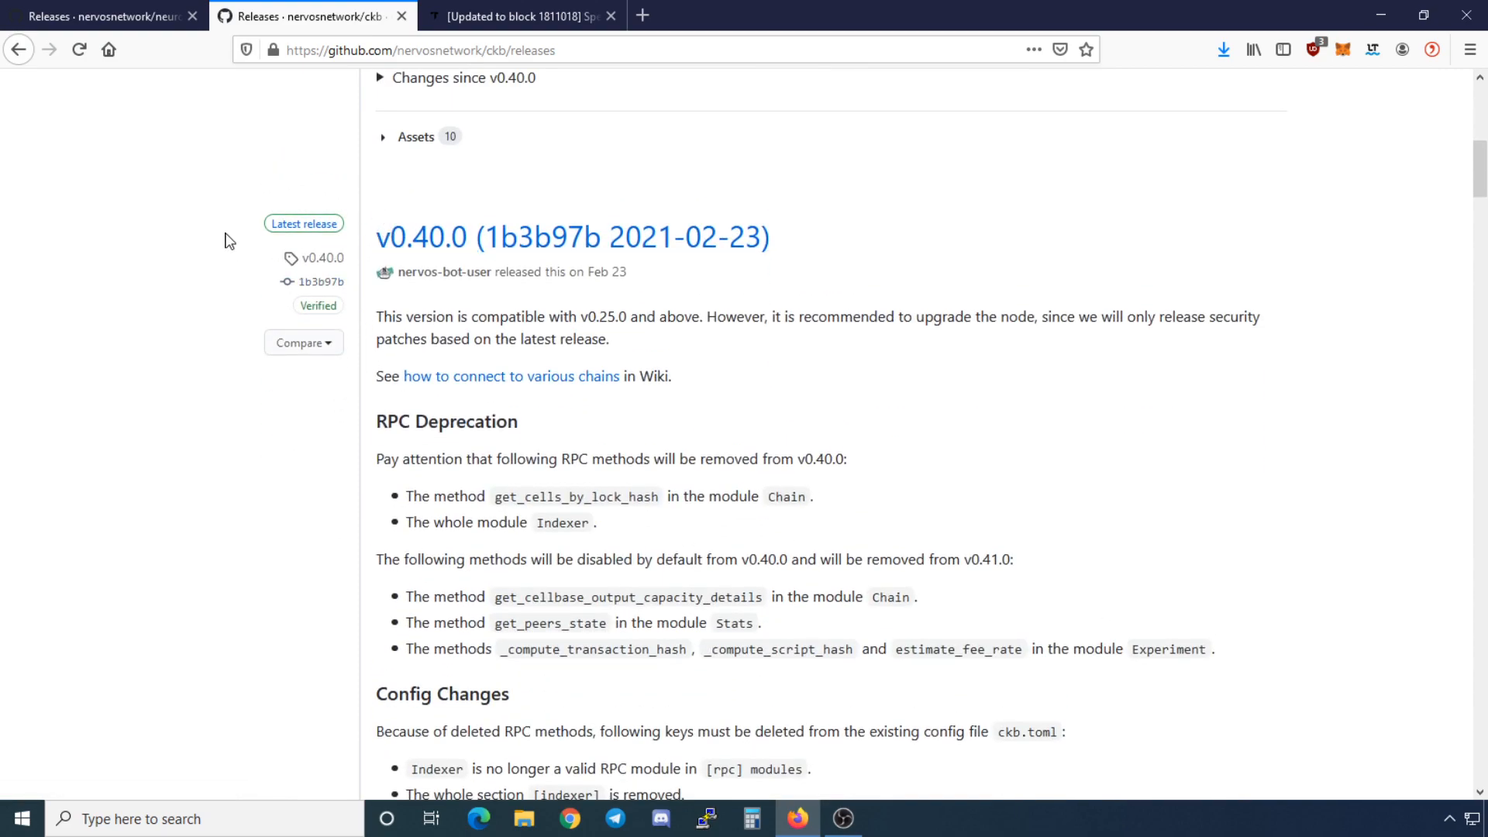
scroll(231, 241, down, 8)
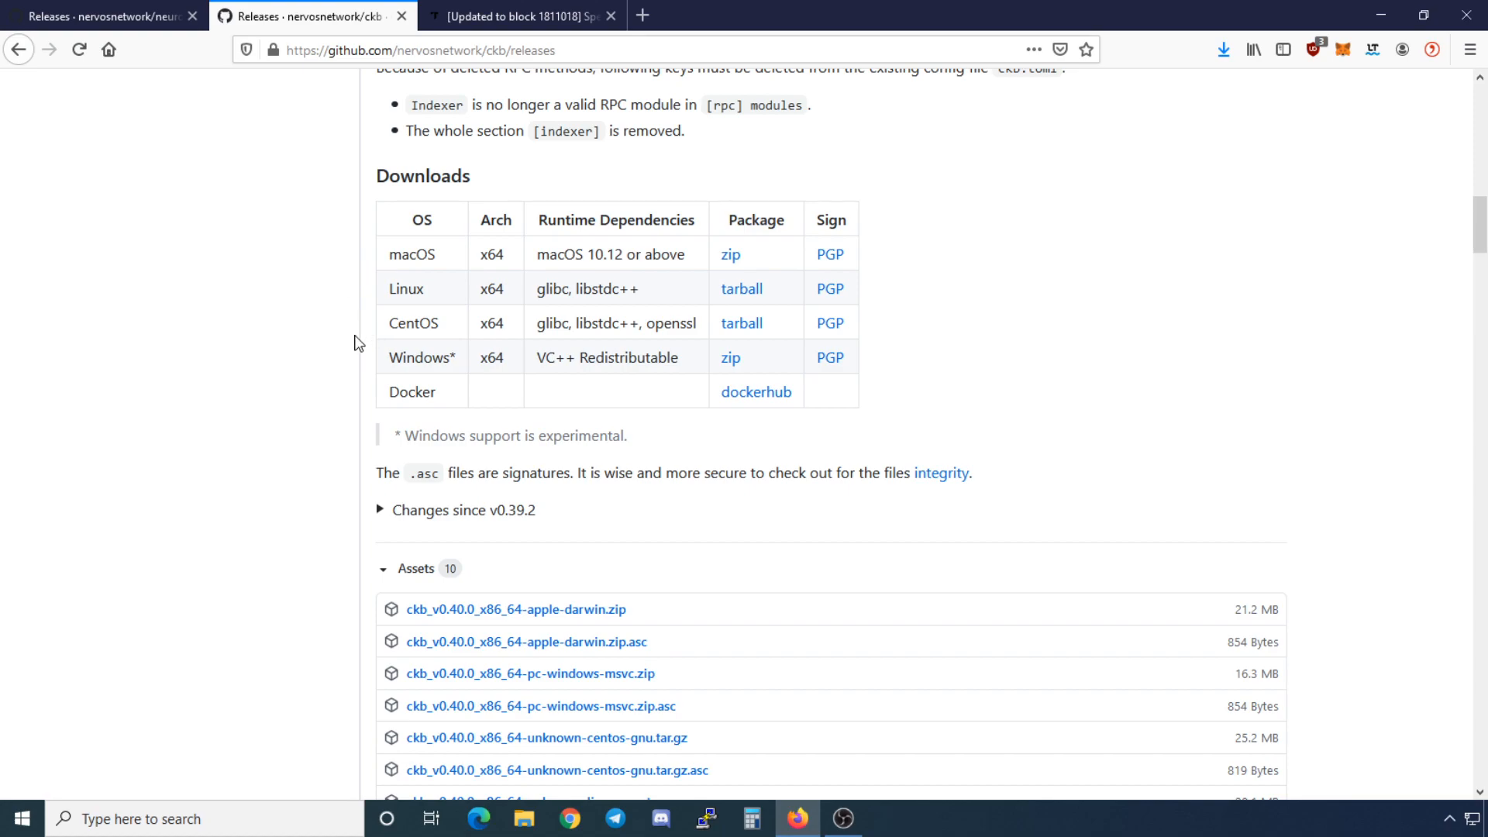
scroll(357, 343, down, 4)
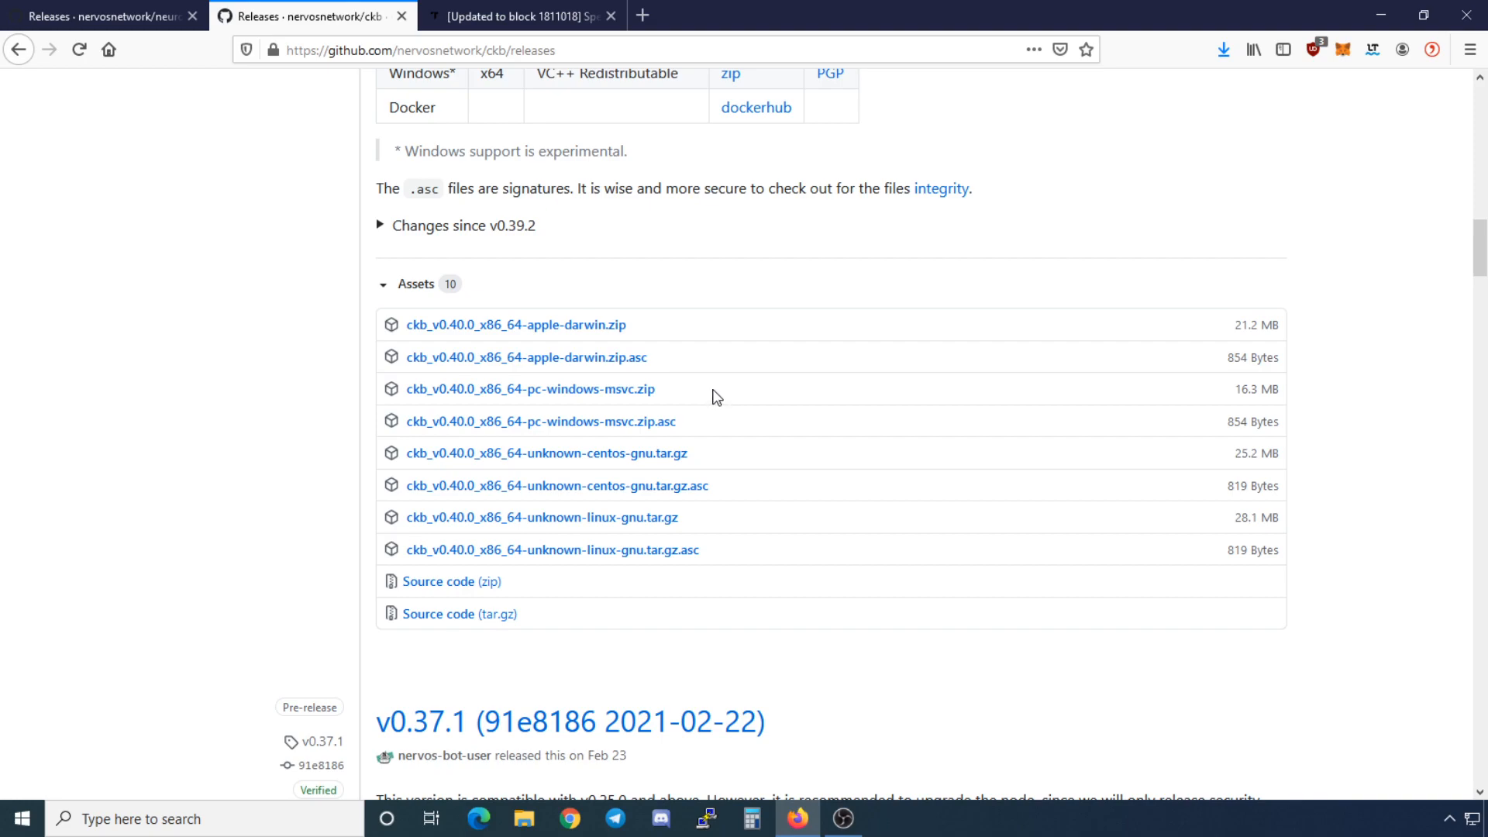
click(1379, 15)
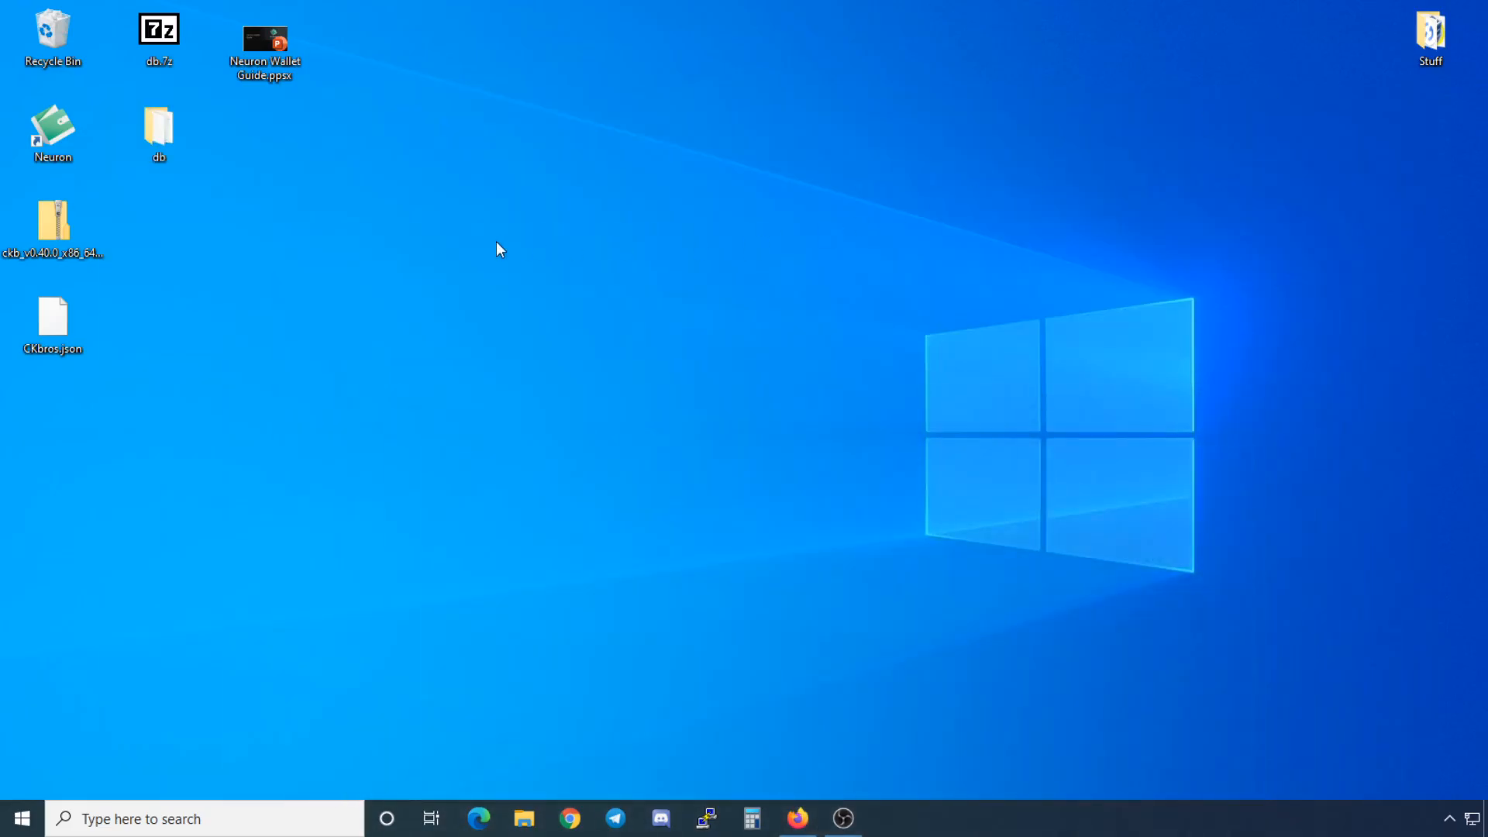
Step: Extract the ckb v0.40.0 Windows zip to the desktop and close the archive window
double_click(53, 223)
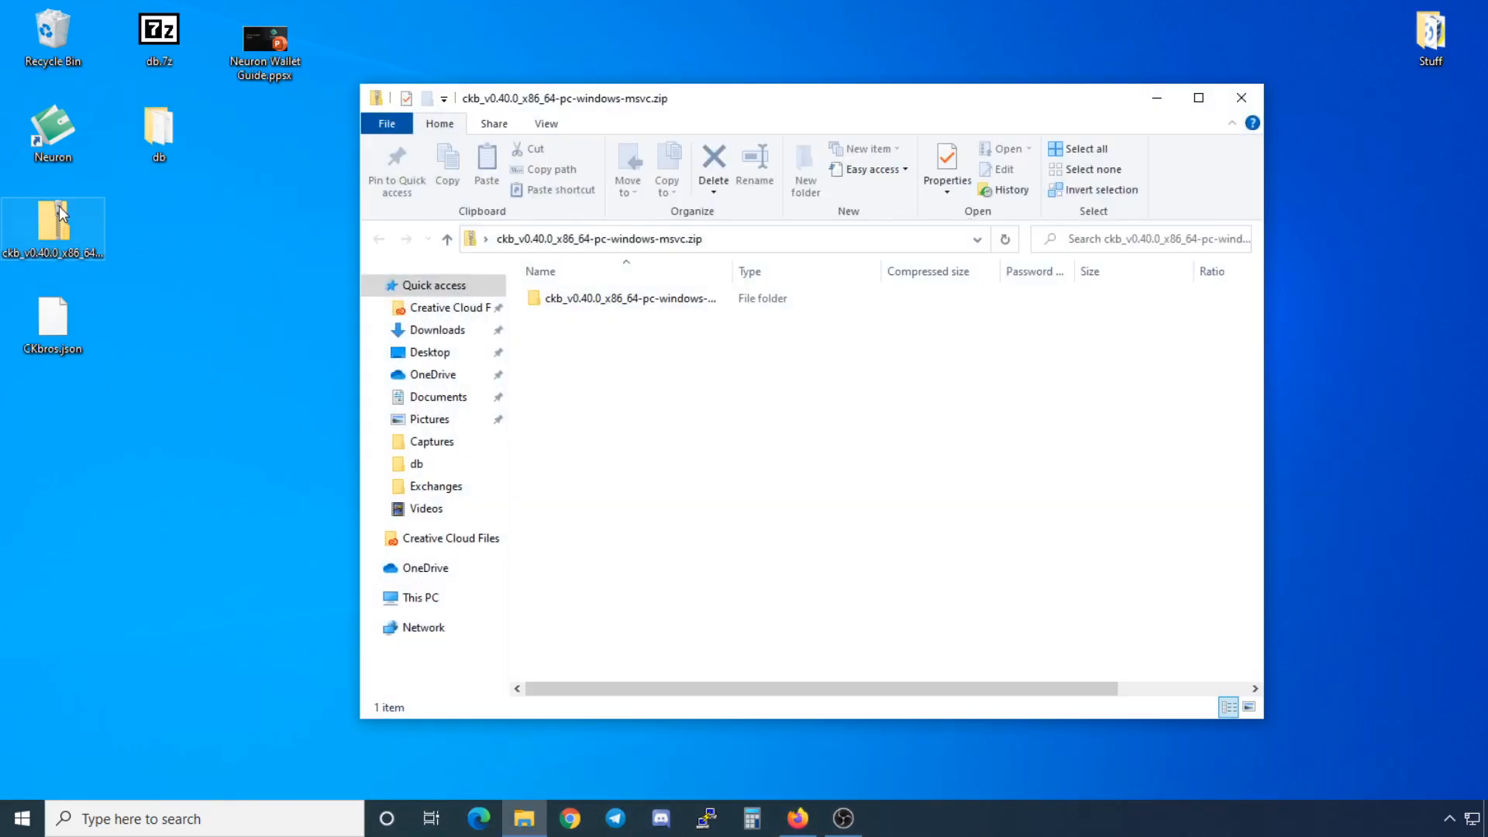
click(1023, 167)
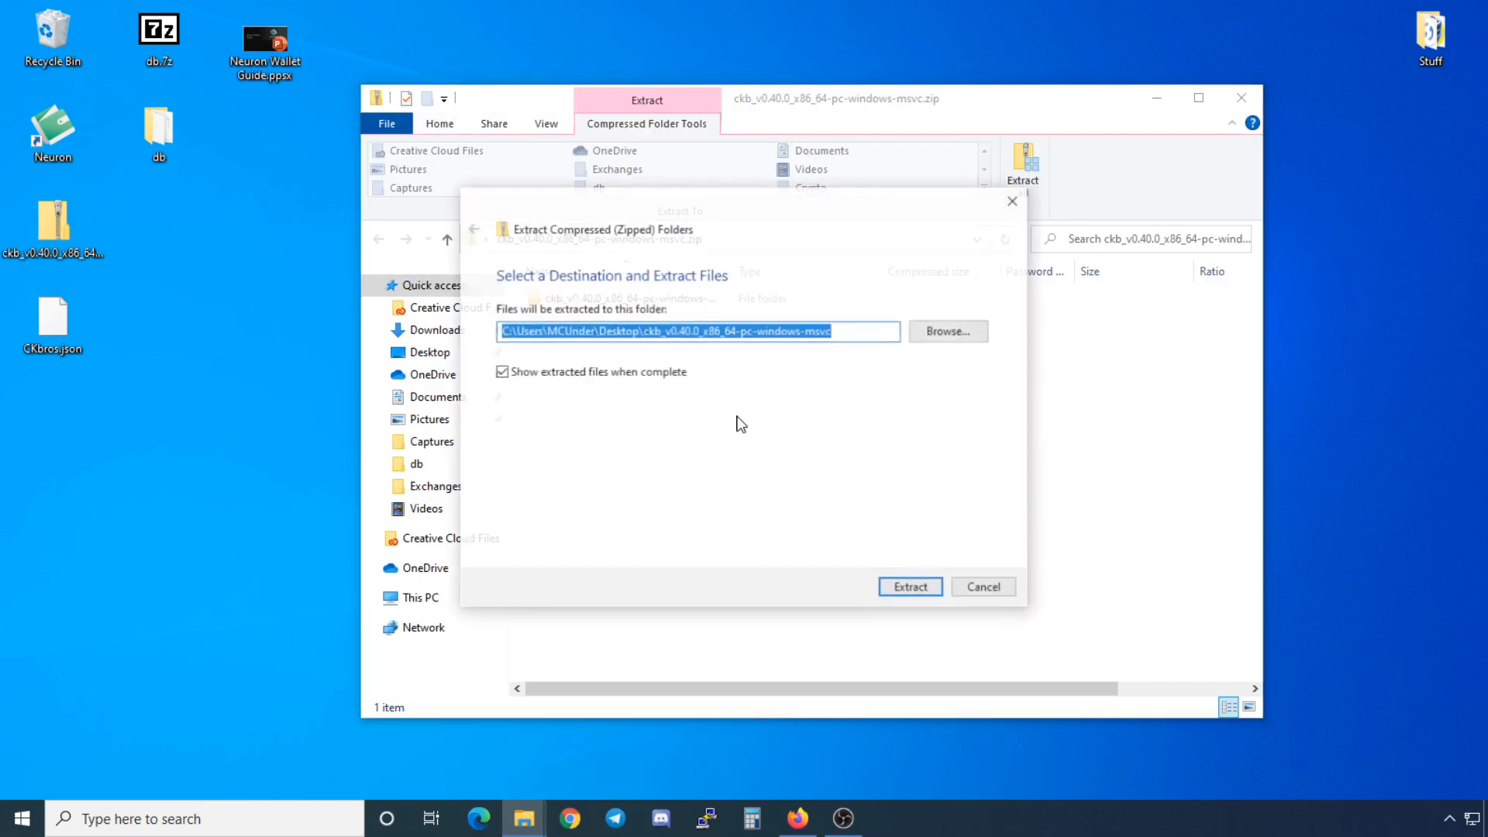
click(908, 587)
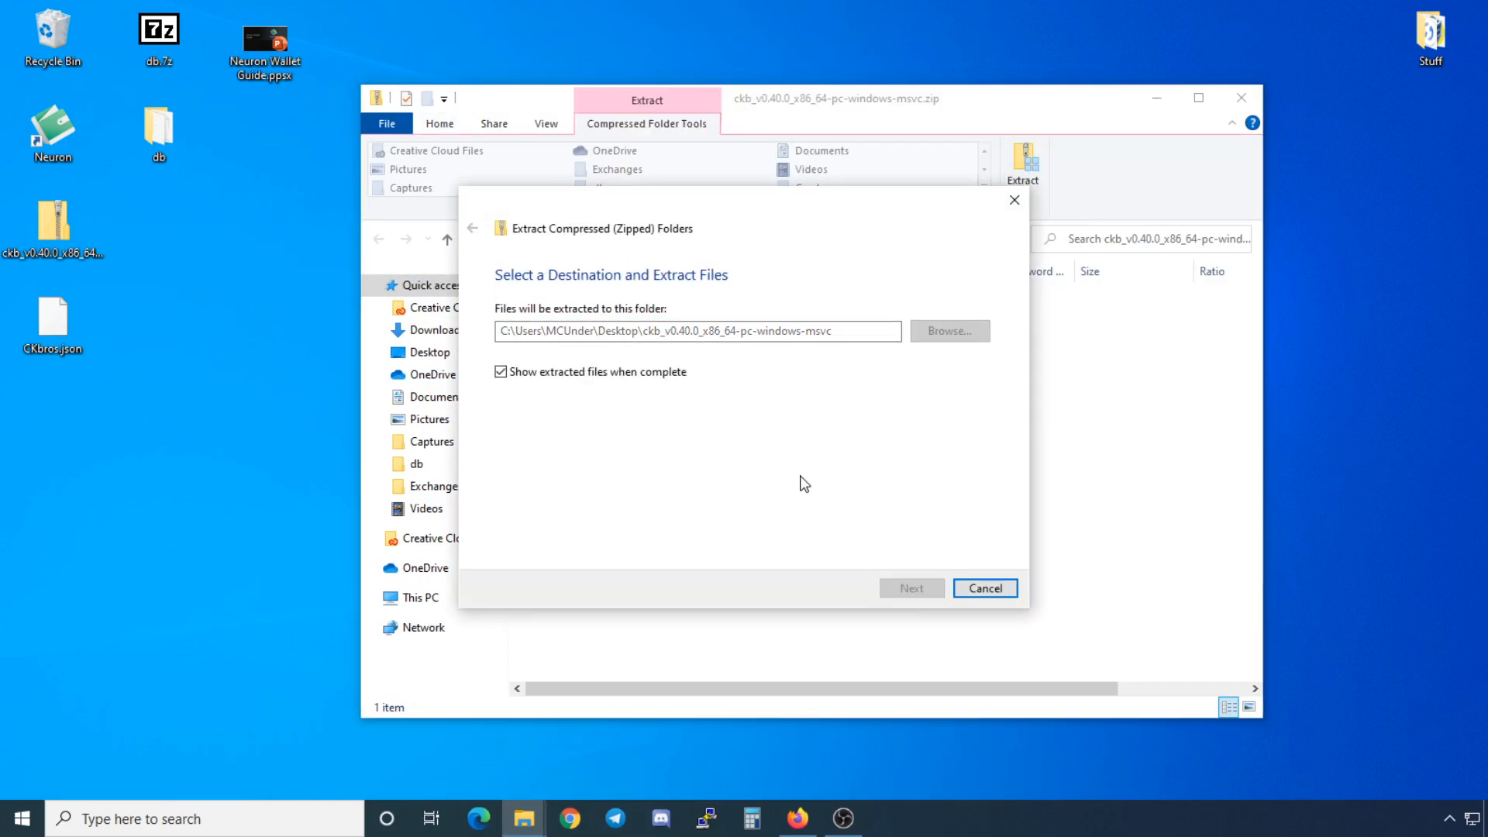
click(1234, 106)
Step: Open the extracted ckb_v0.40.0_x86_64-pc-windows-msvc folder, then bring Firefox back
drag(743, 122, 644, 118)
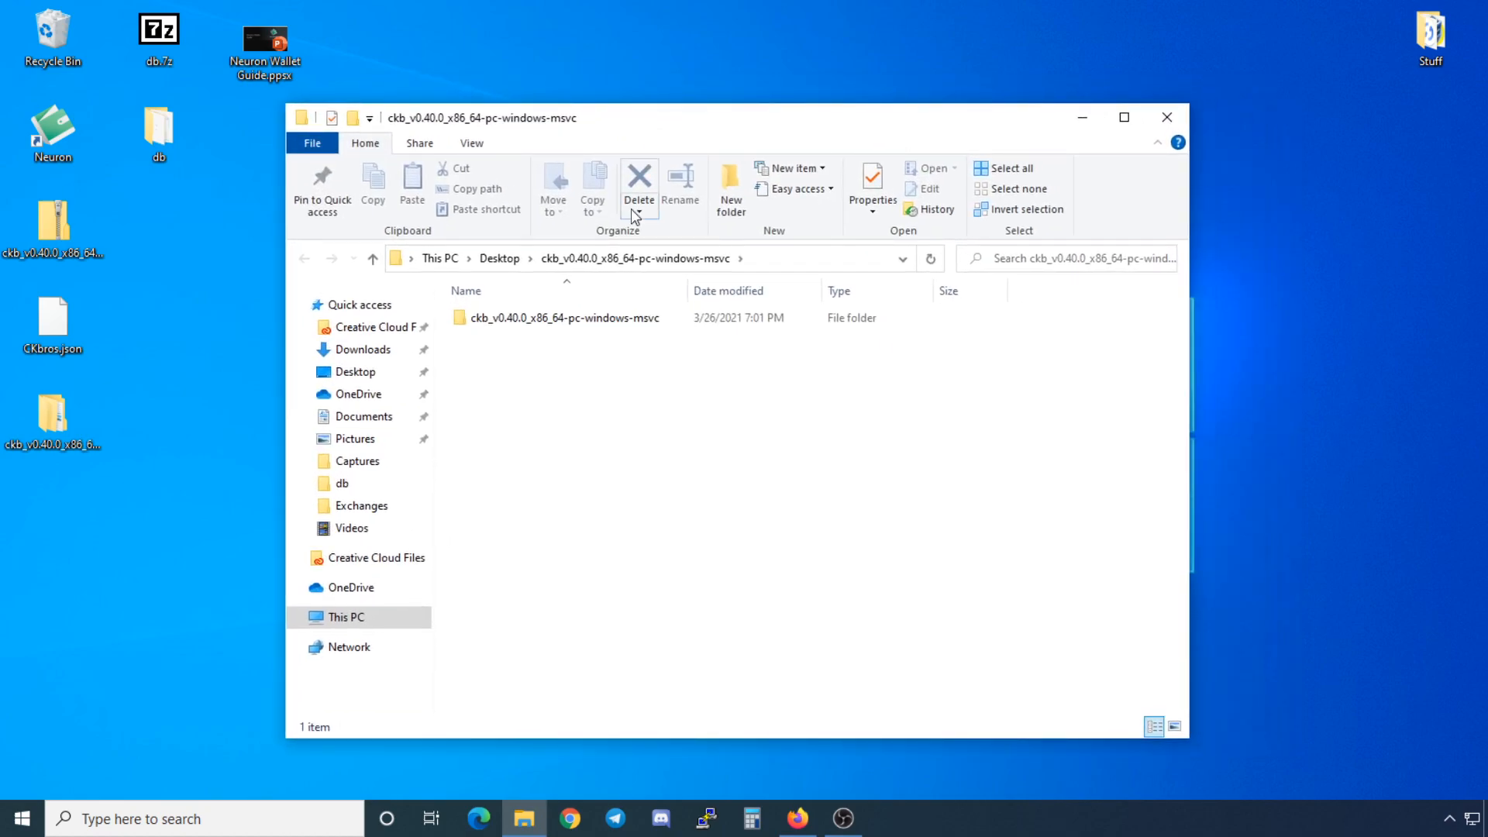
double_click(578, 324)
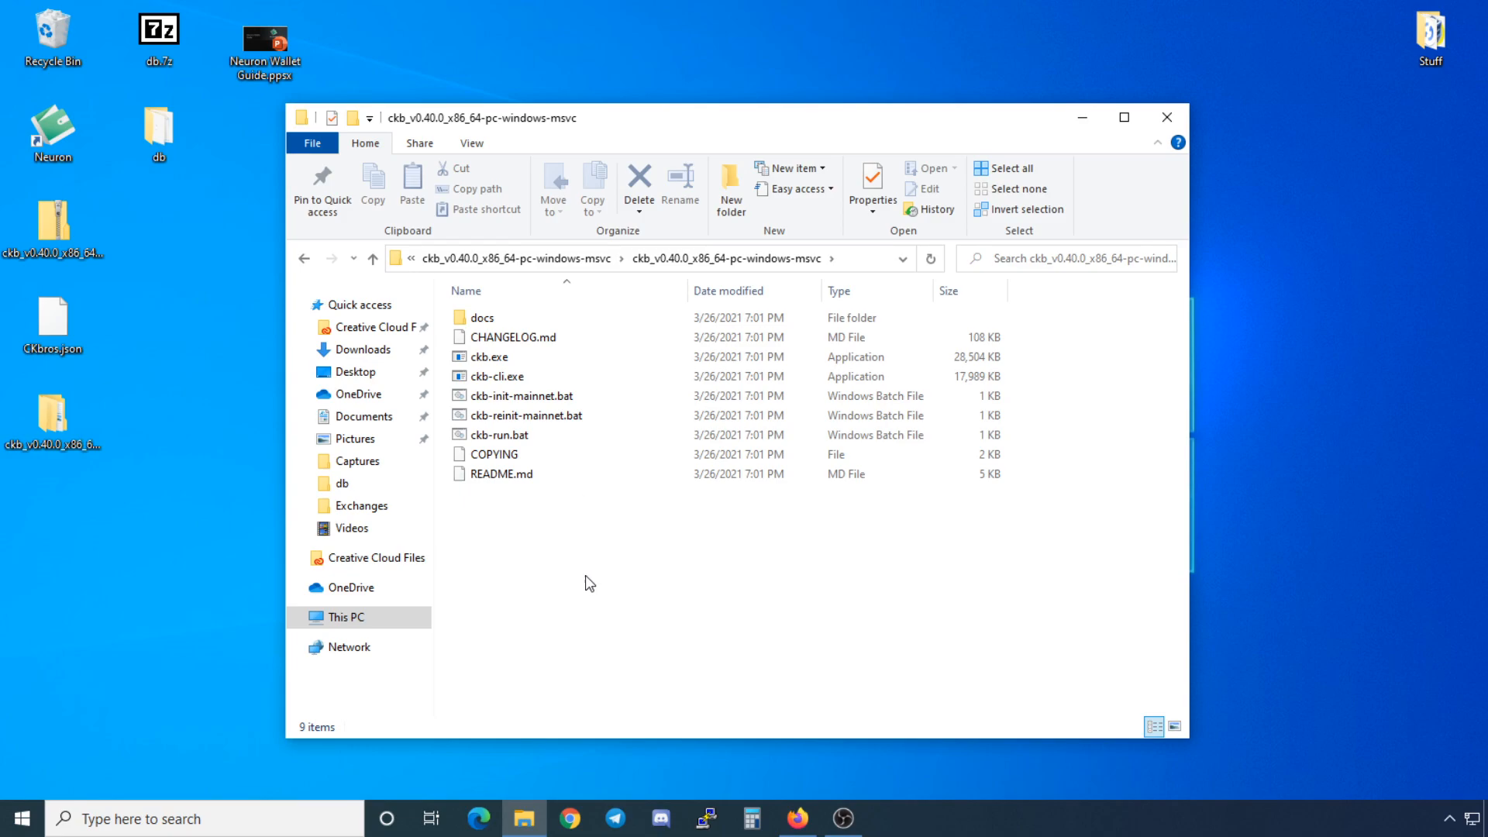
click(799, 818)
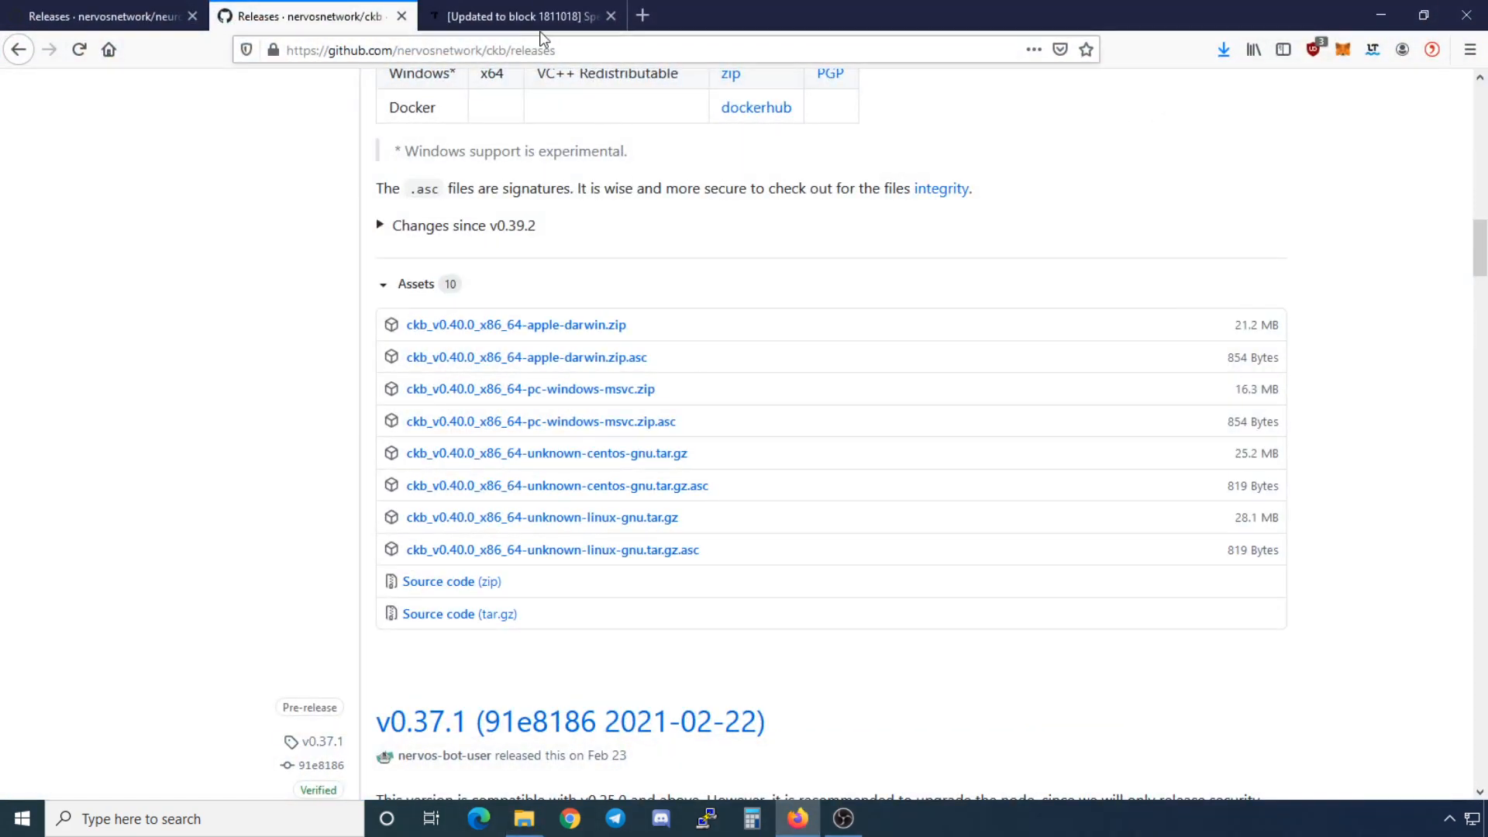
Step: Read the Nervos Talk block-4000000 snapshot thread on faster syncing, then minimize Firefox
click(519, 15)
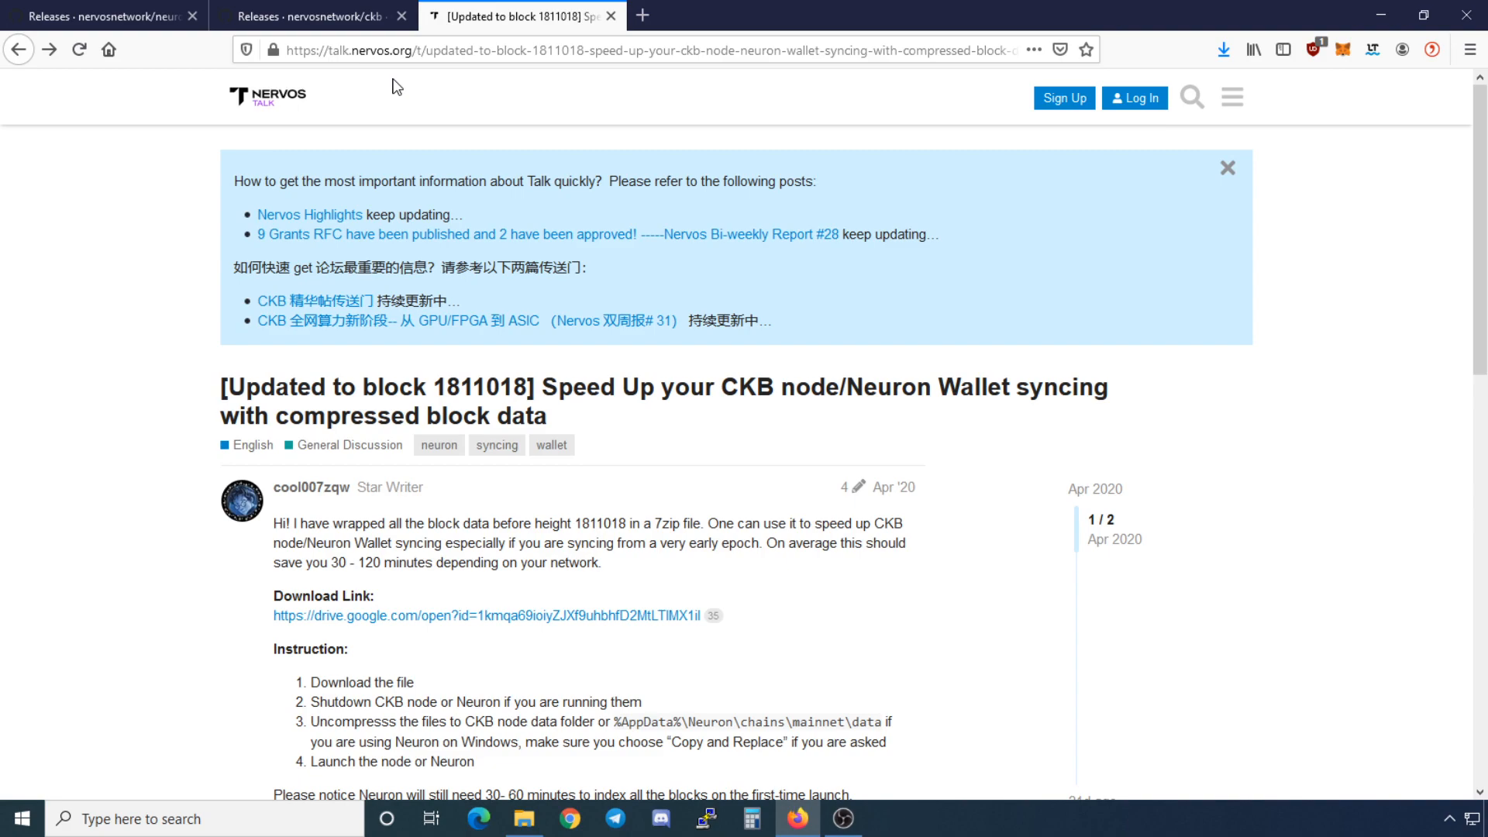
scroll(232, 275, down, 1)
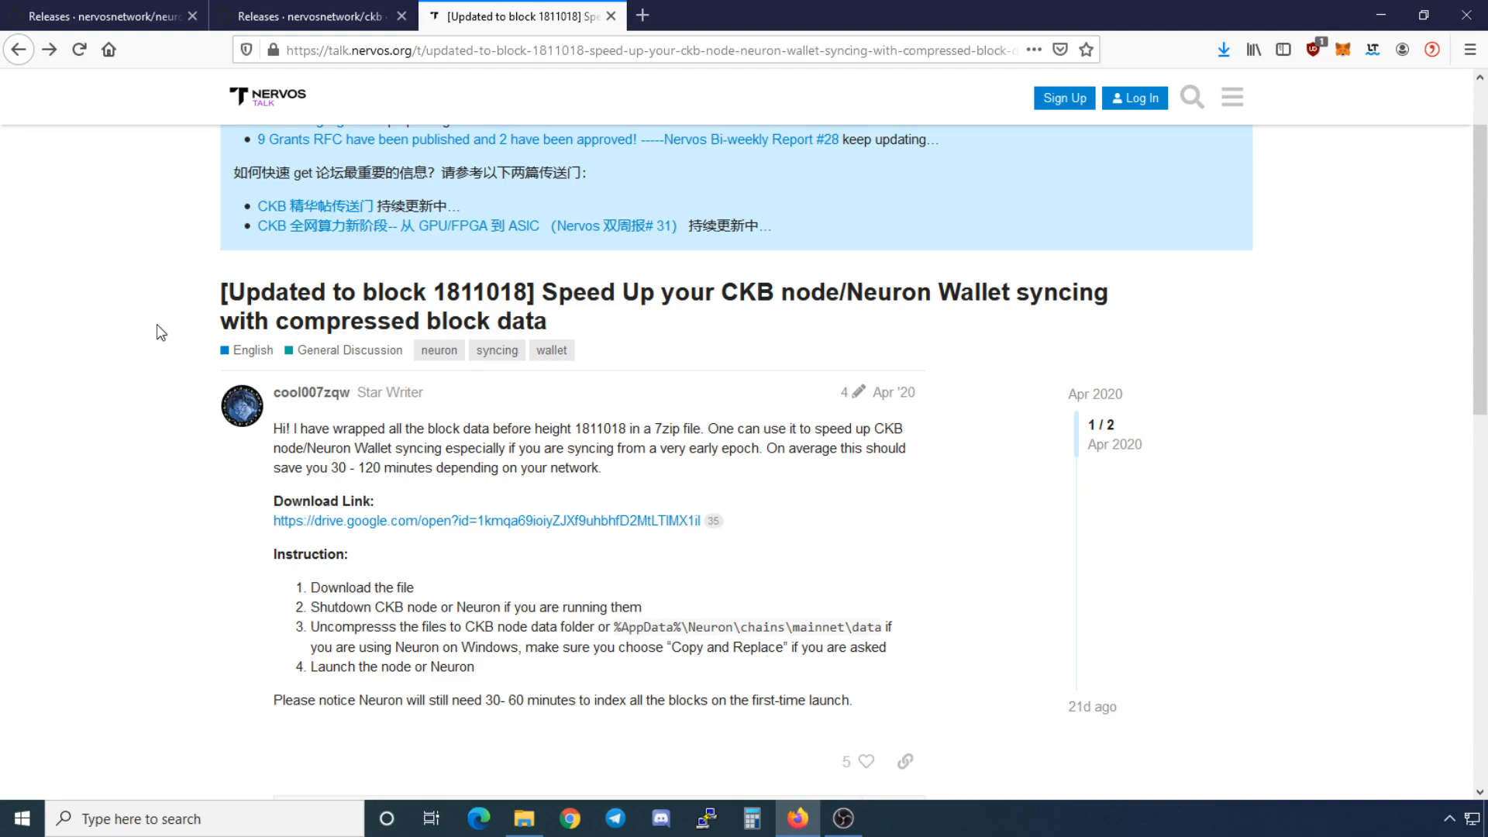
scroll(157, 324, down, 7)
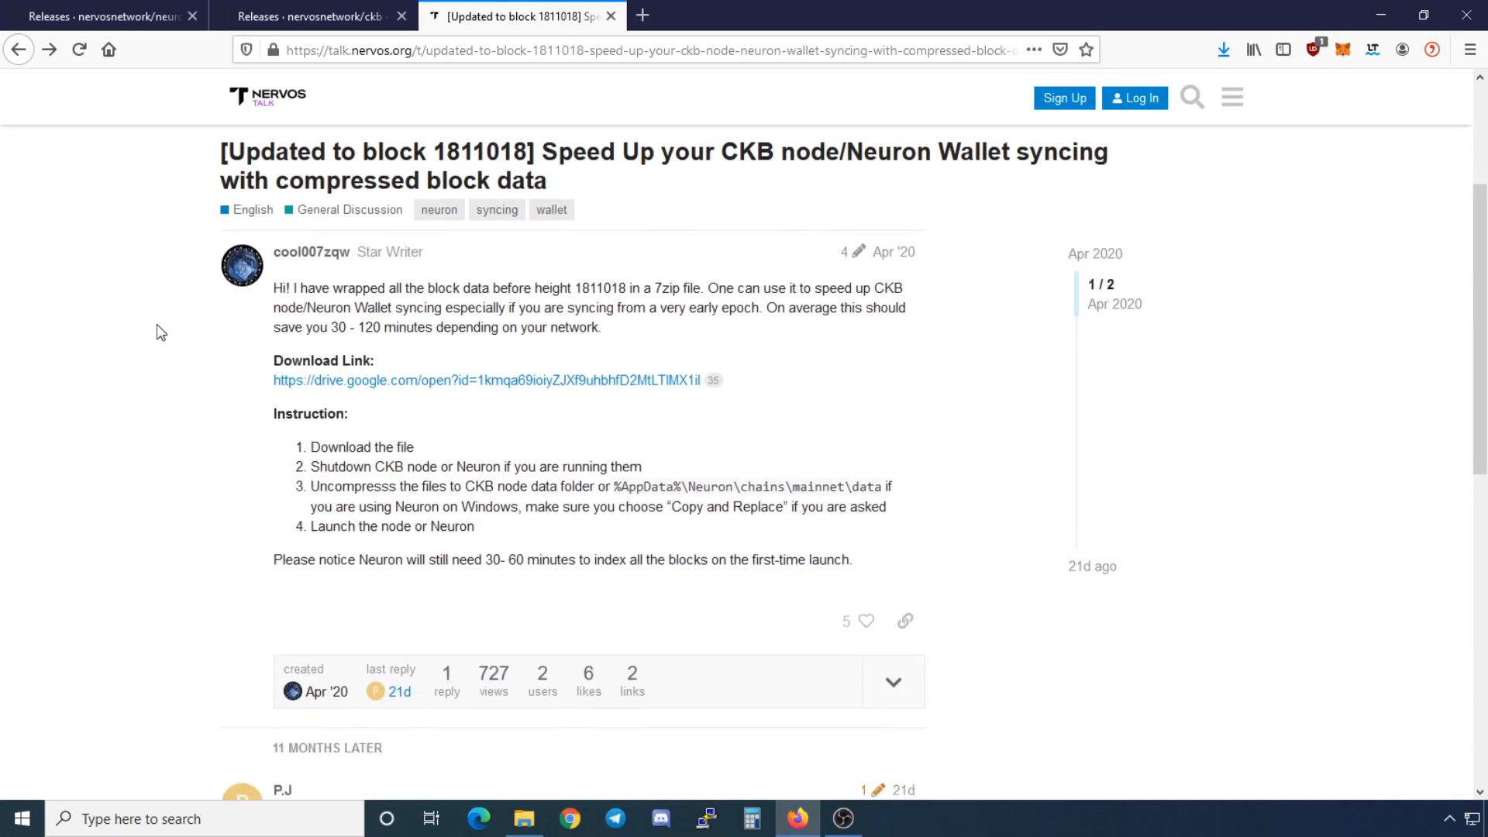
scroll(157, 324, up, 1)
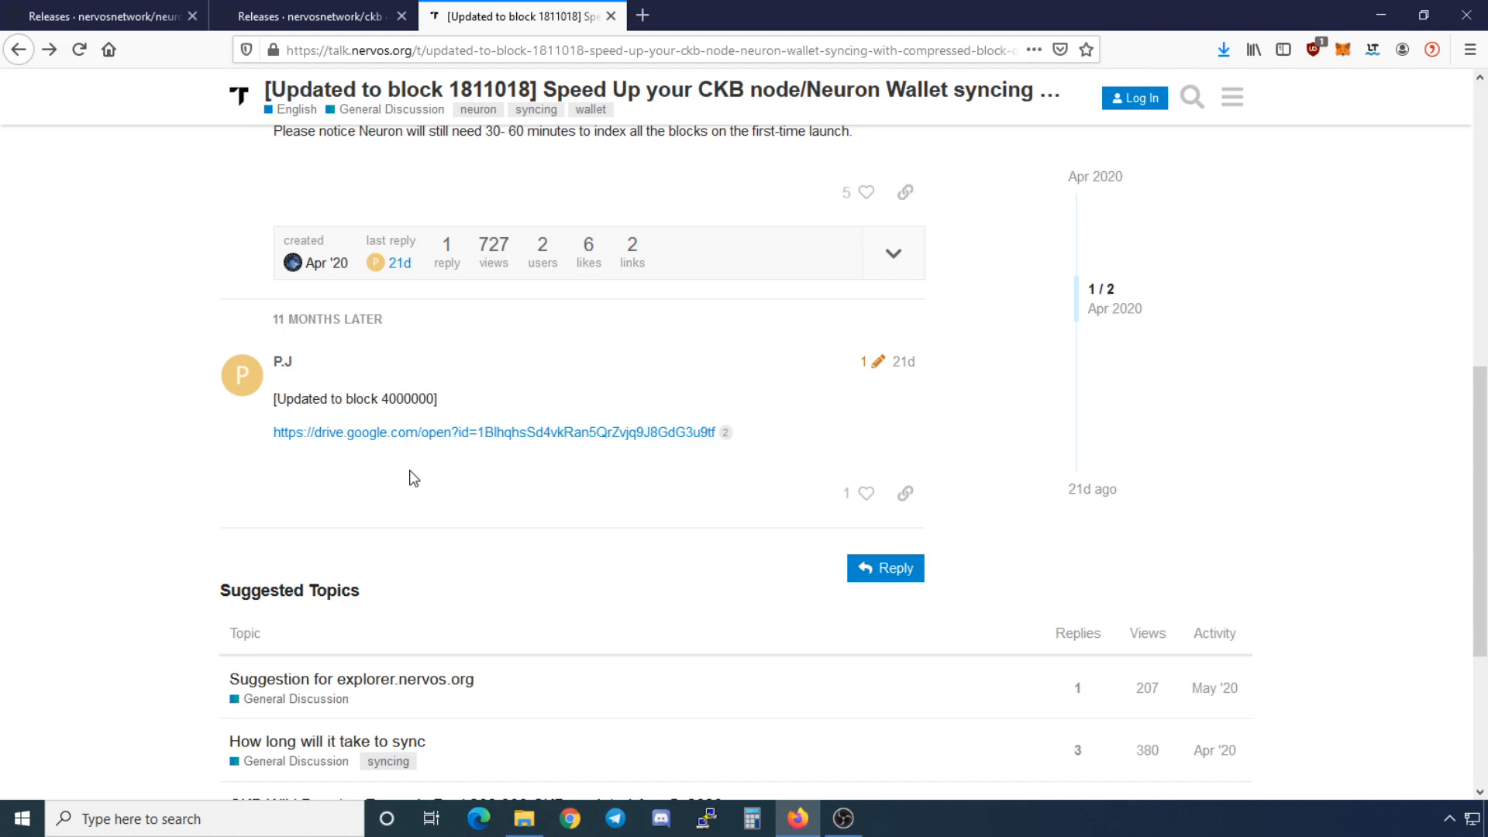
click(1381, 14)
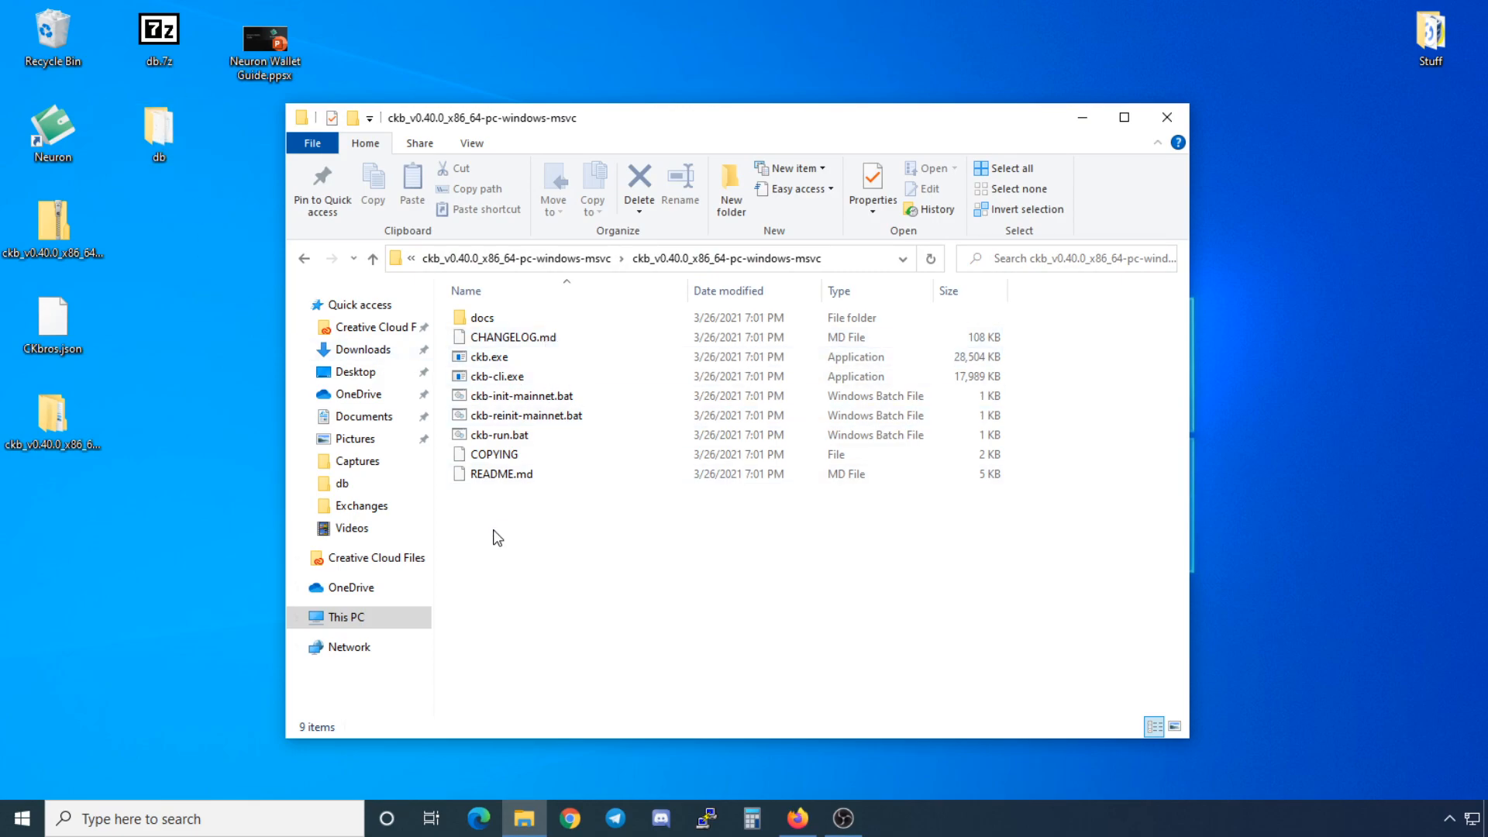
Step: Create a new folder named data inside the ckb folder
drag(530, 134, 579, 88)
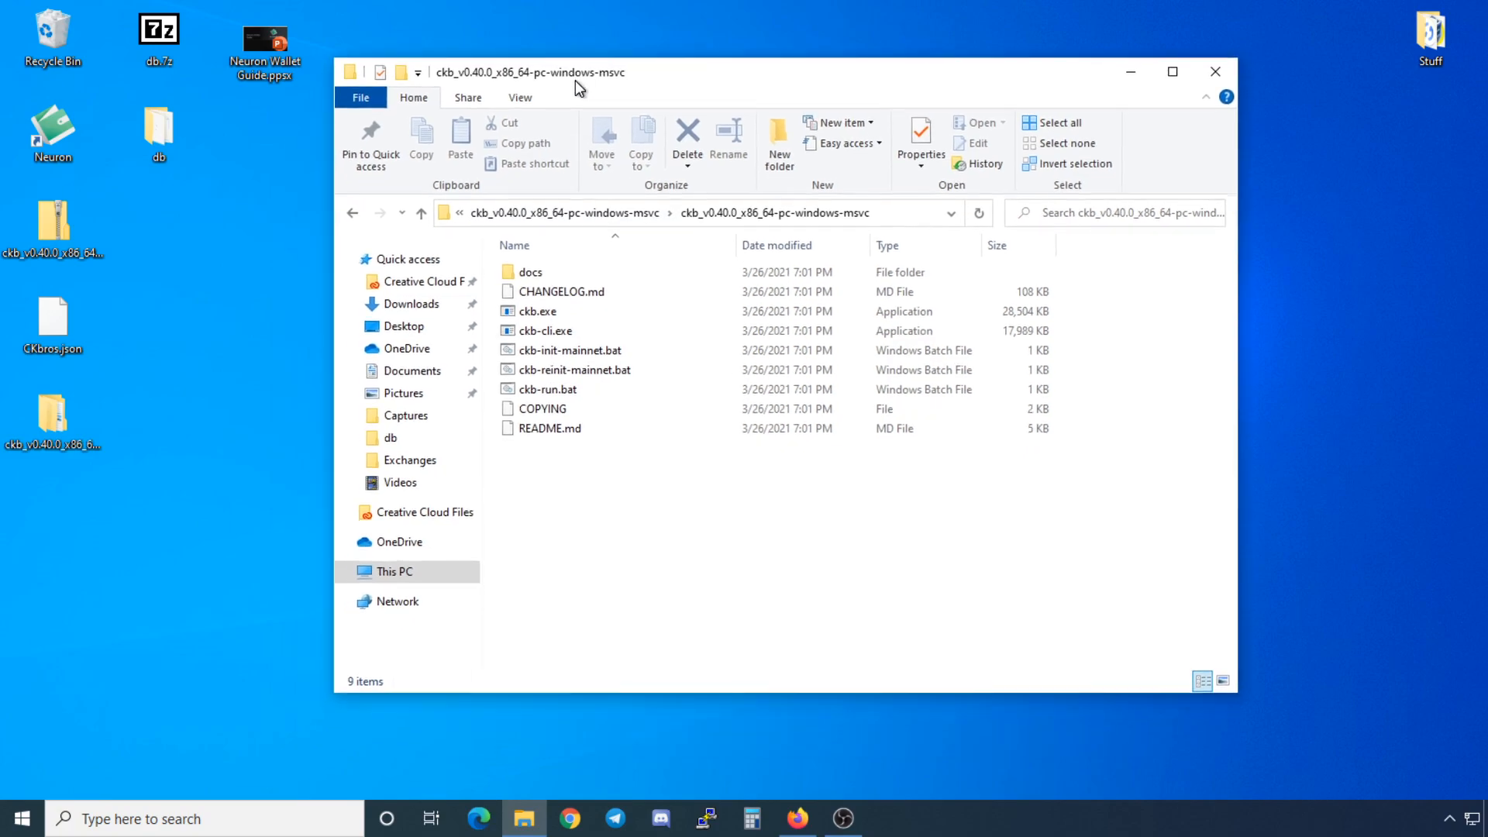
right_click(547, 496)
mouse_move(612, 696)
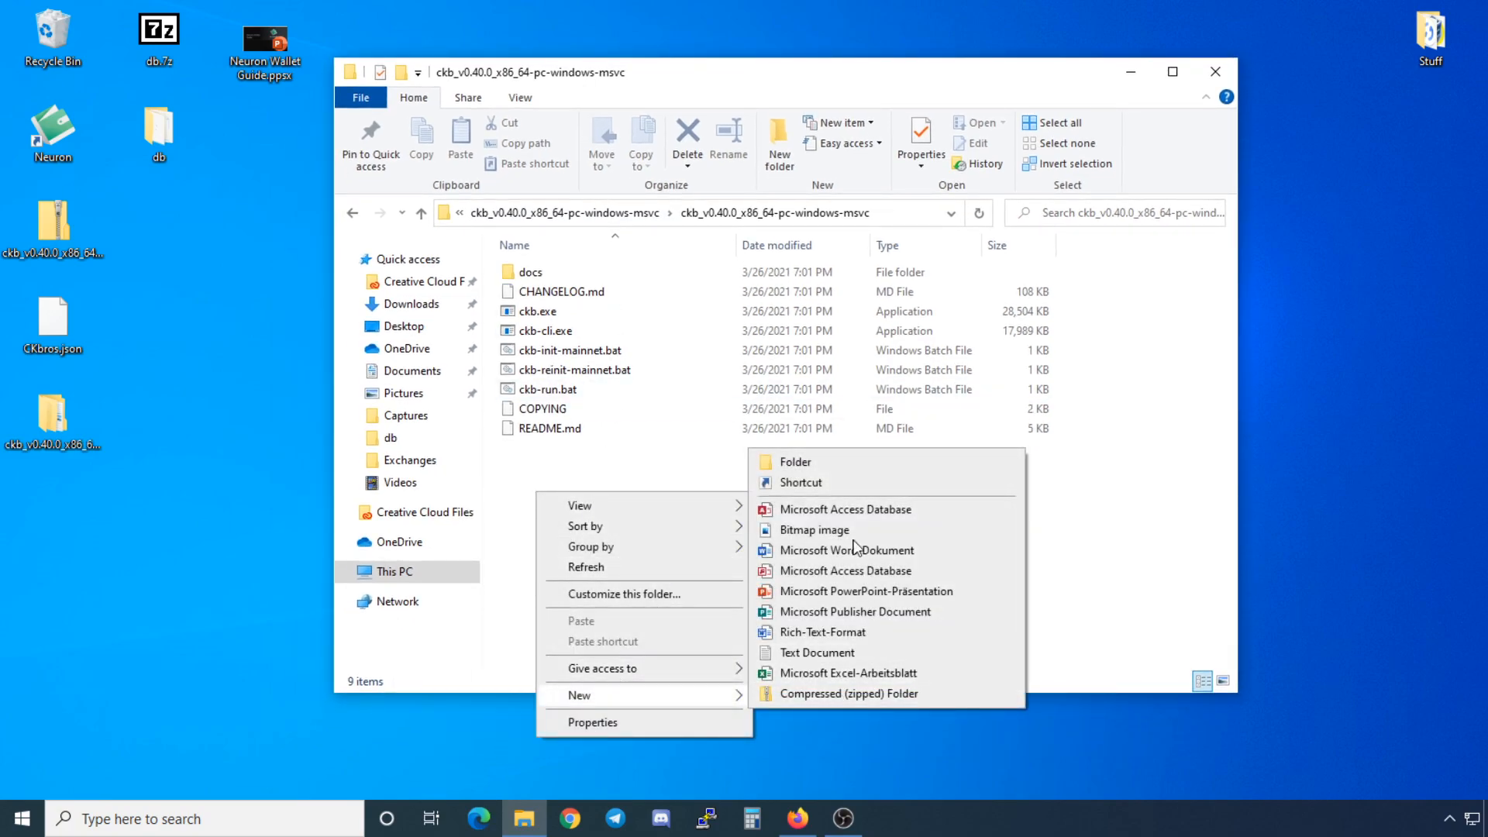
click(805, 461)
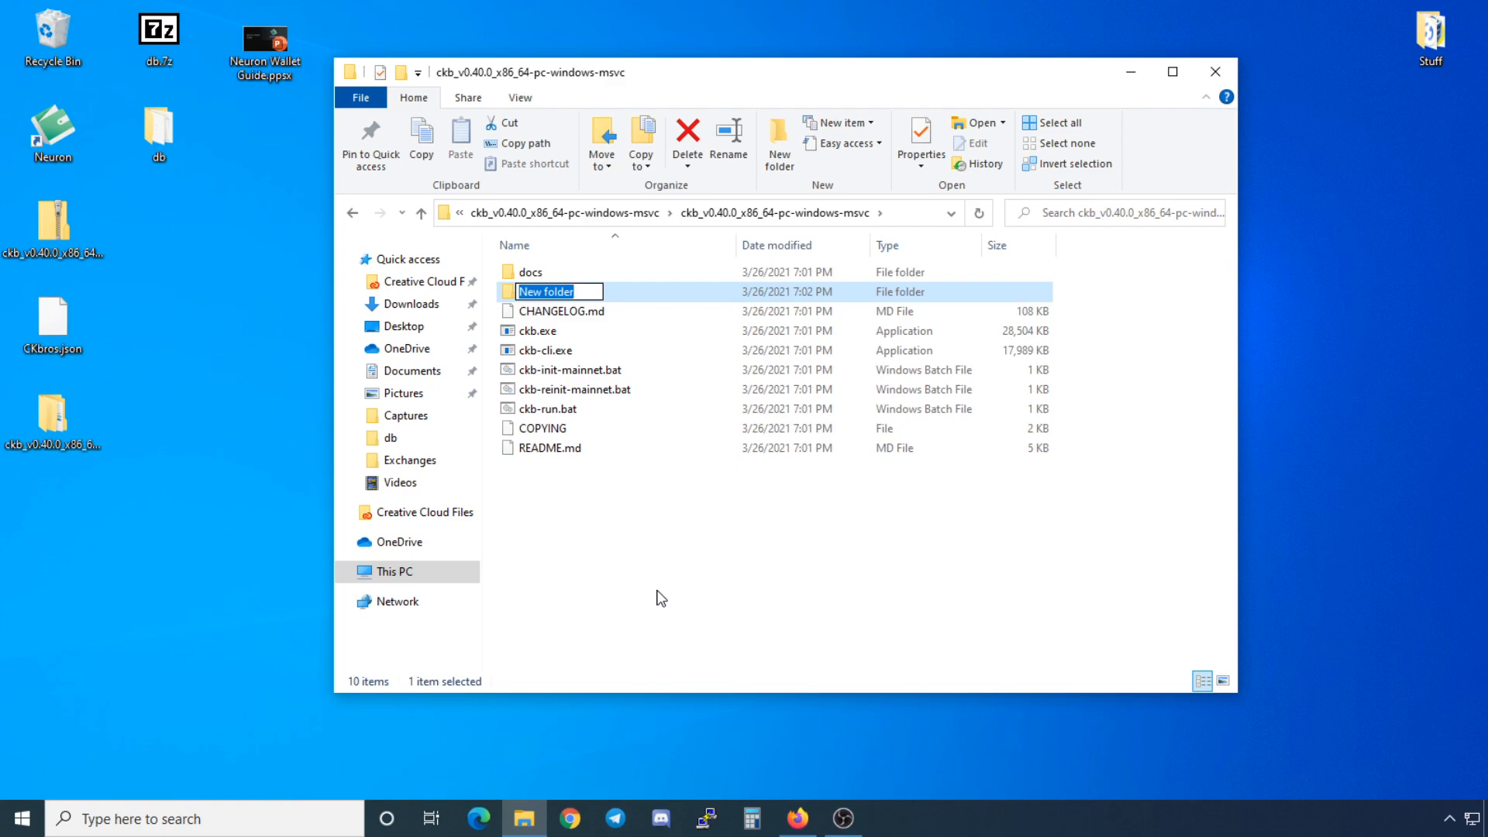
text(data)
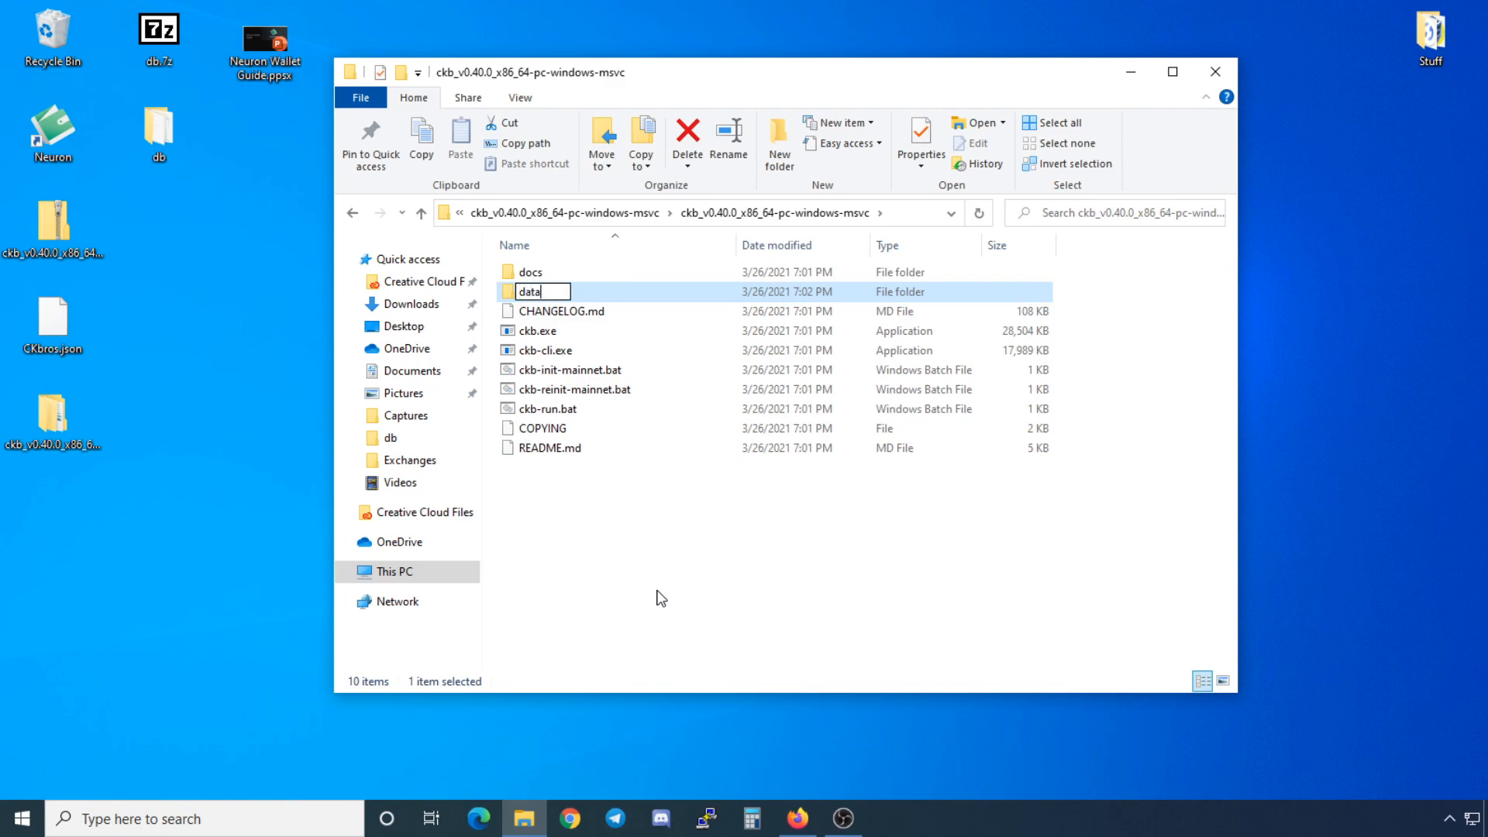
key(Return)
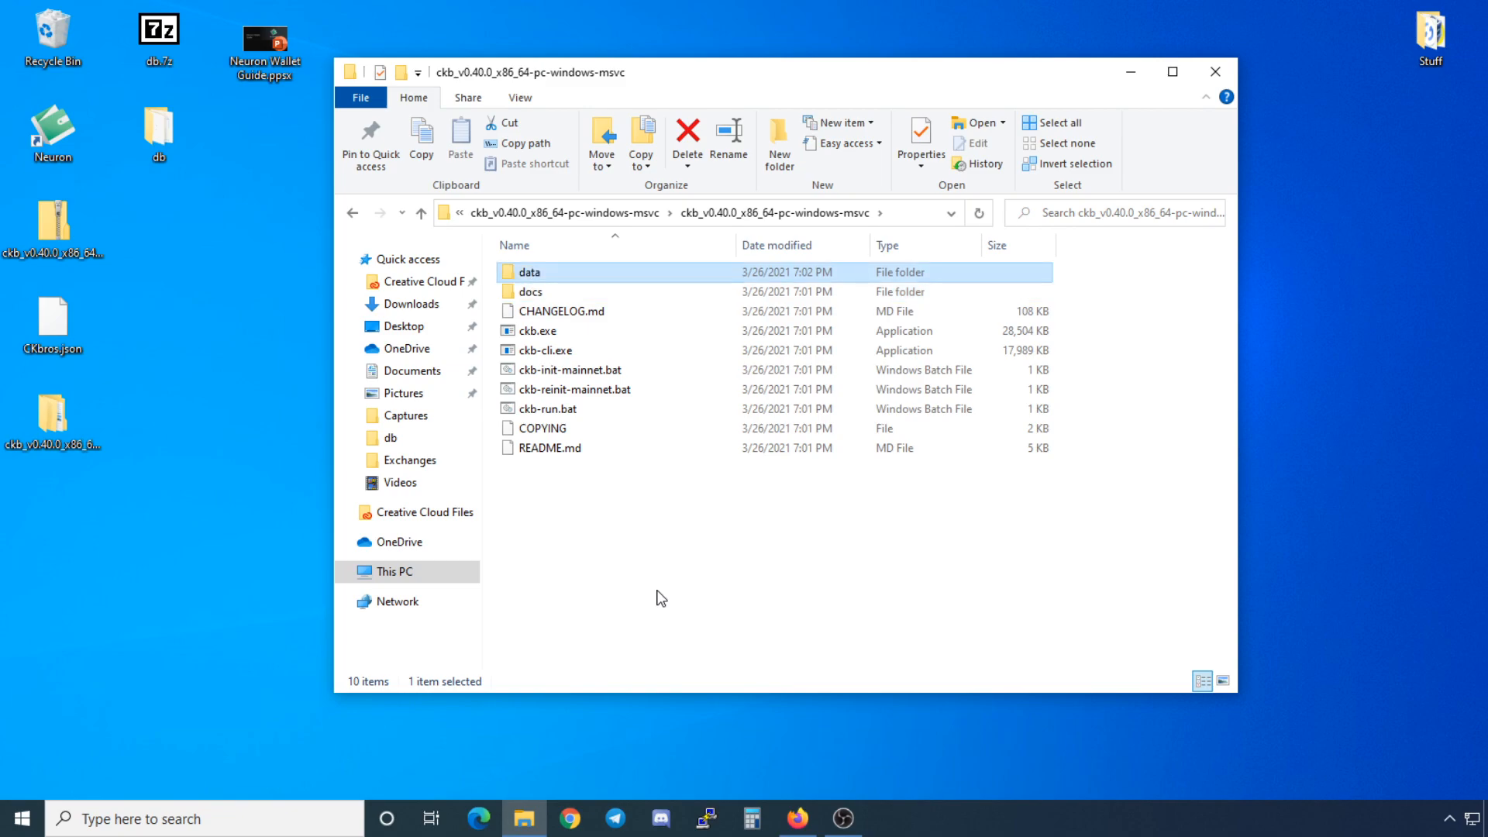
Step: Copy the desktop db folder into data and return to the ckb folder
key(Return)
drag(175, 133, 561, 360)
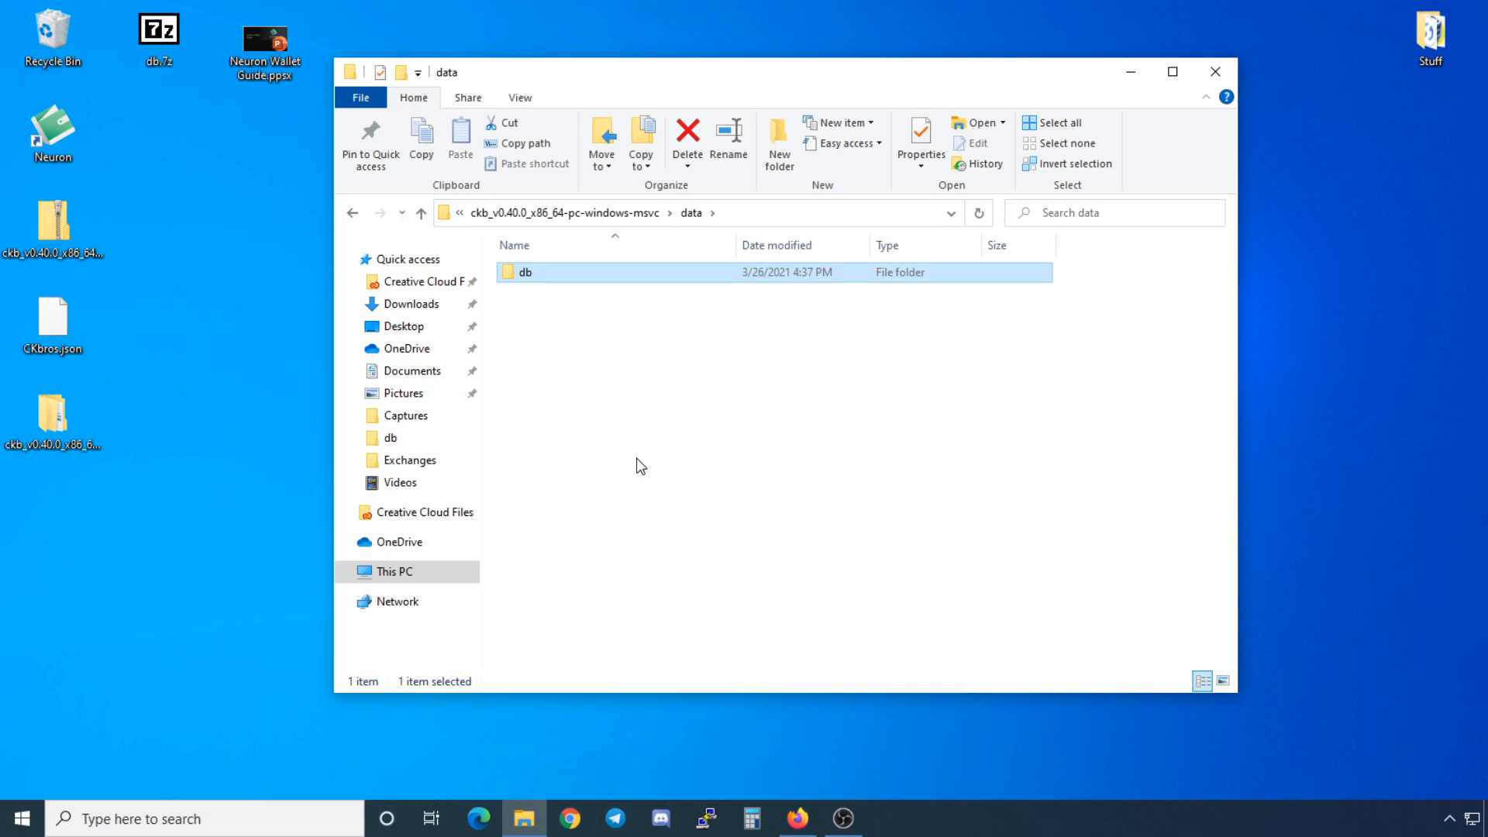
click(566, 213)
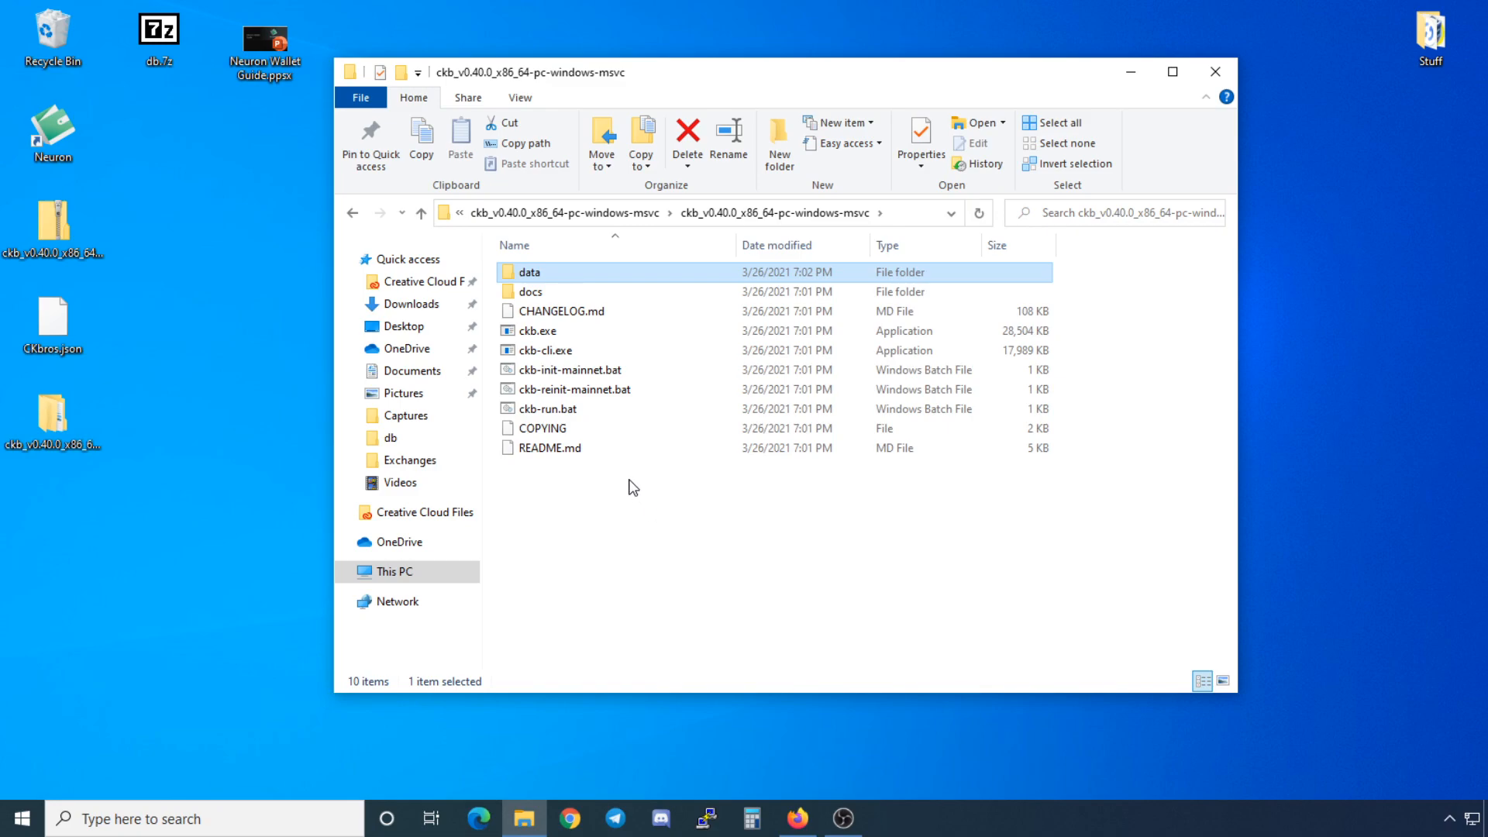
Step: Run ckb-init-mainnet.bat past the SmartScreen warning to generate the mainnet configuration
double_click(589, 377)
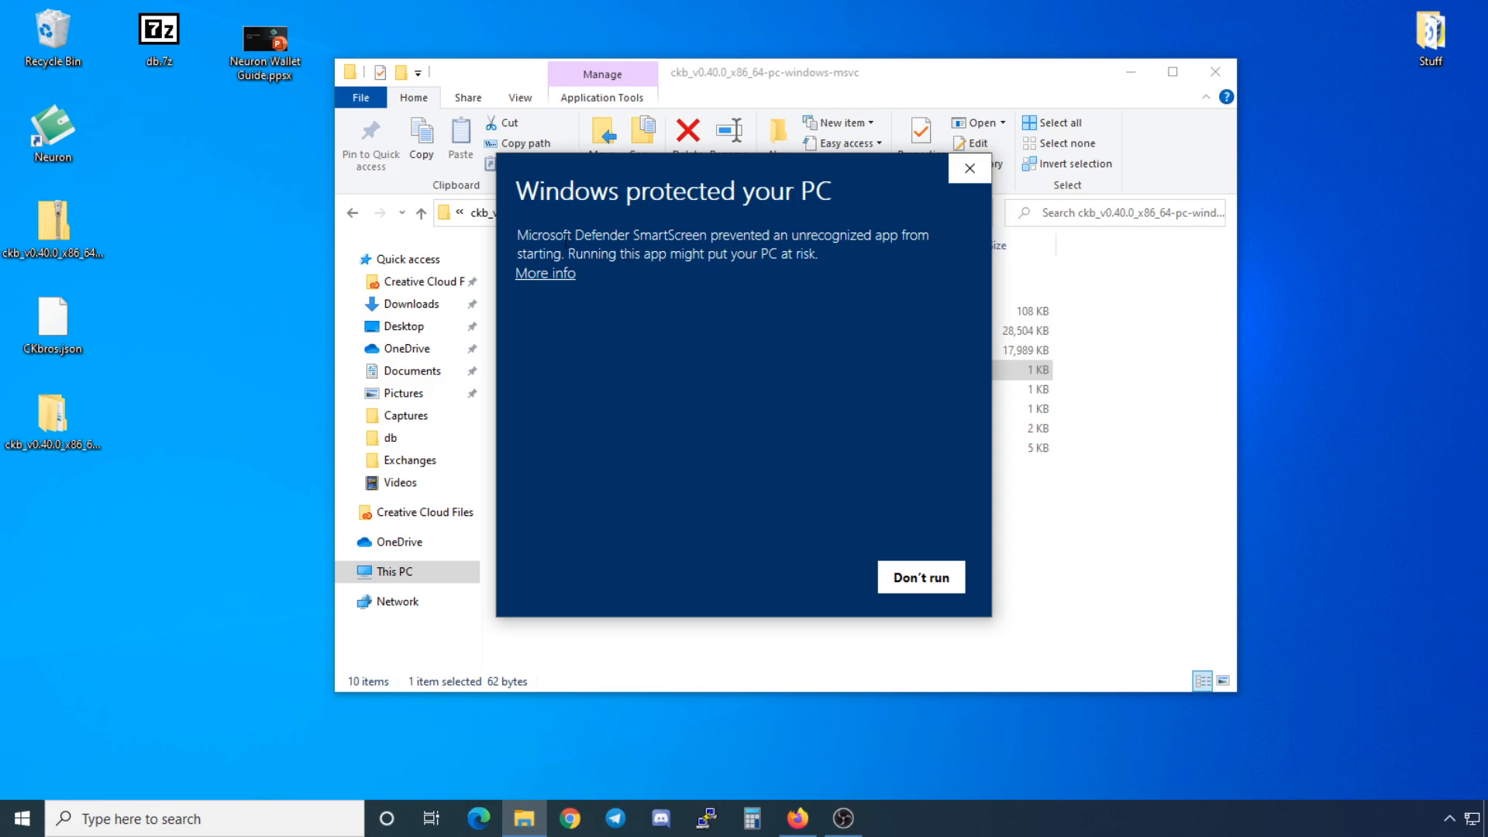
click(562, 276)
click(806, 577)
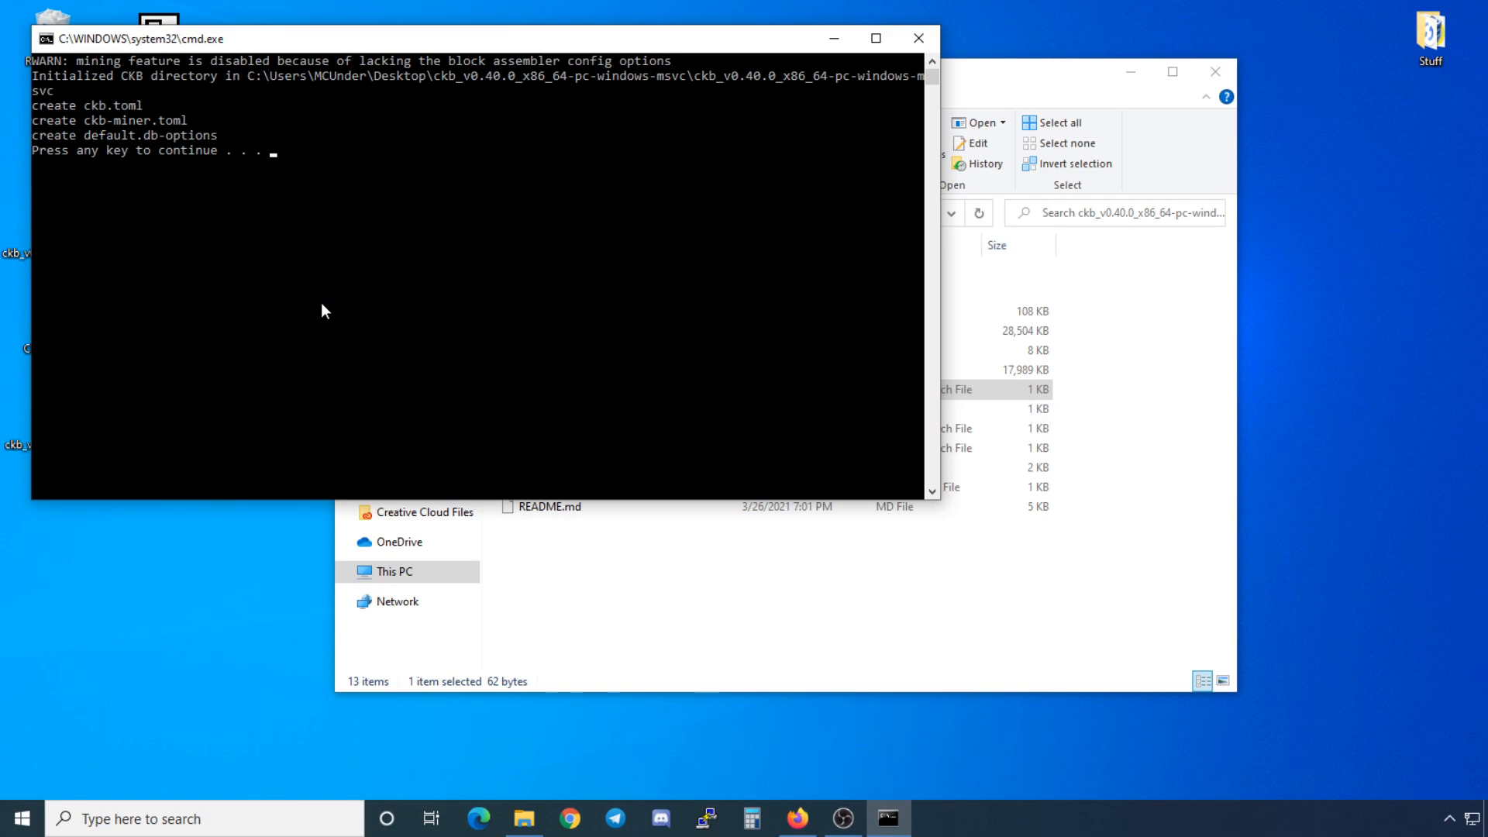
key(Return)
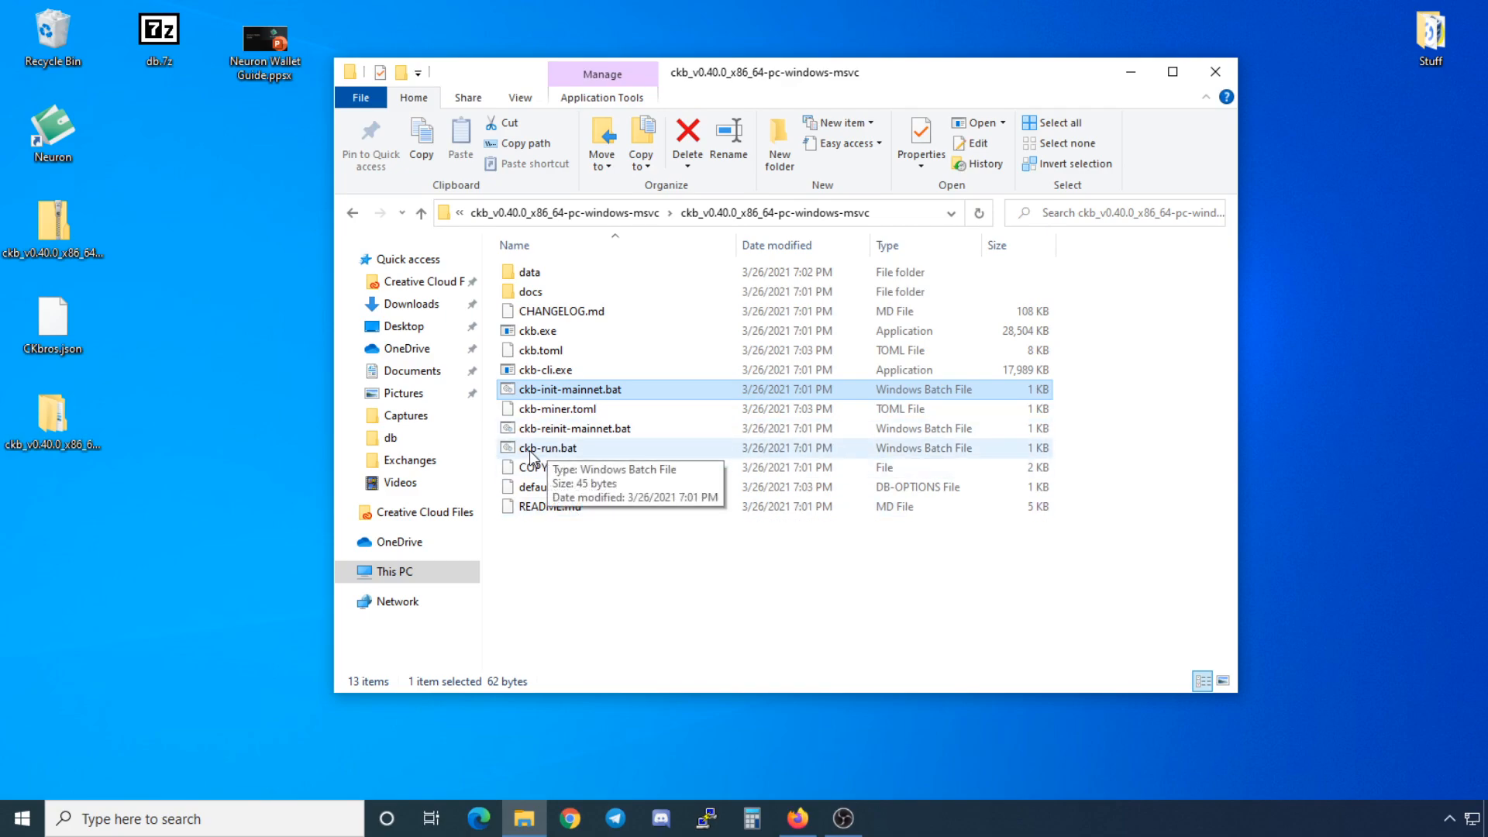
Step: Run ckb-run.bat past the warning to start the CKB node syncing
click(573, 455)
double_click(571, 449)
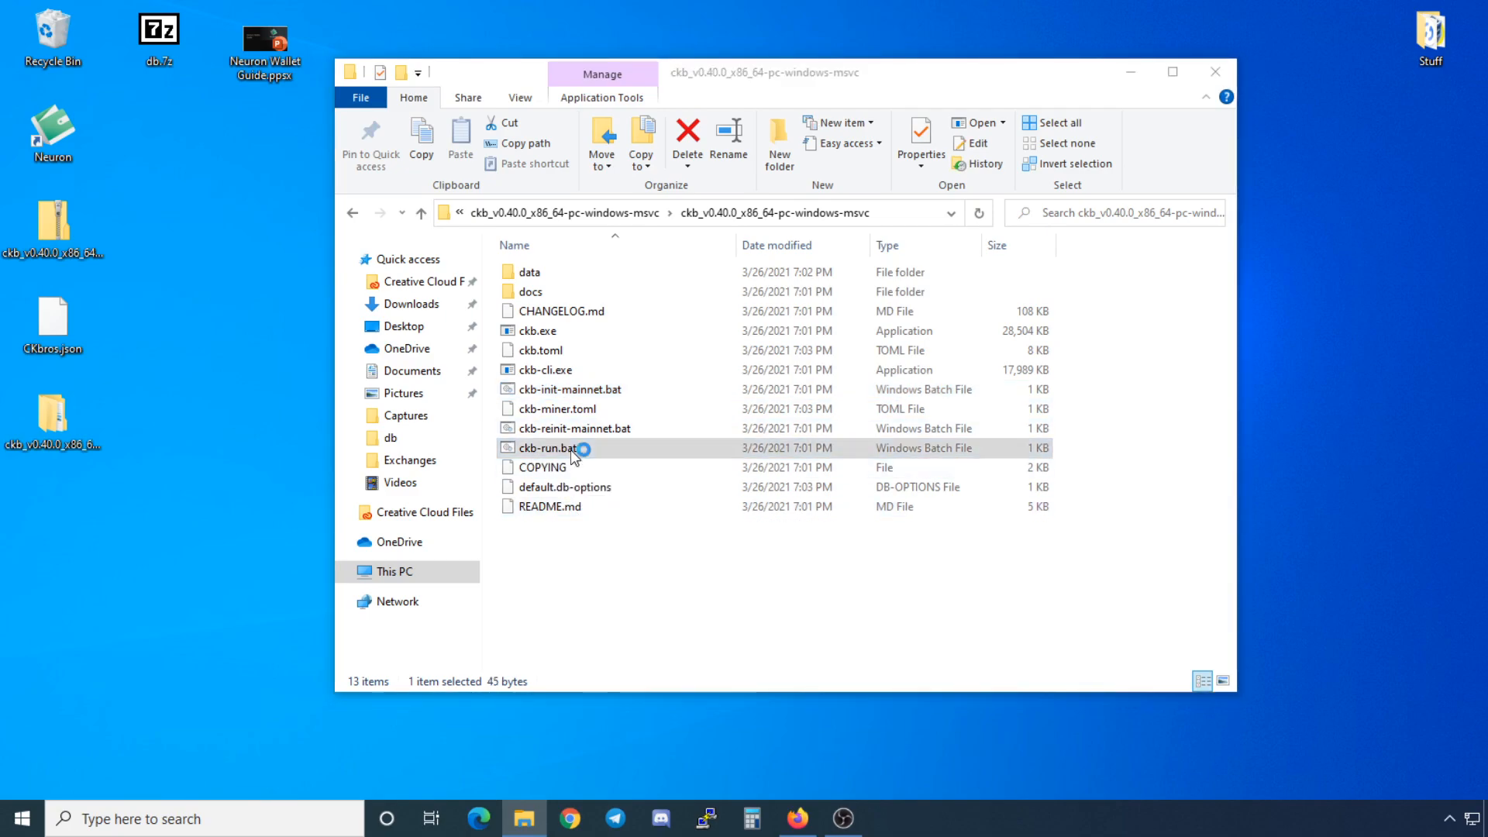
click(546, 273)
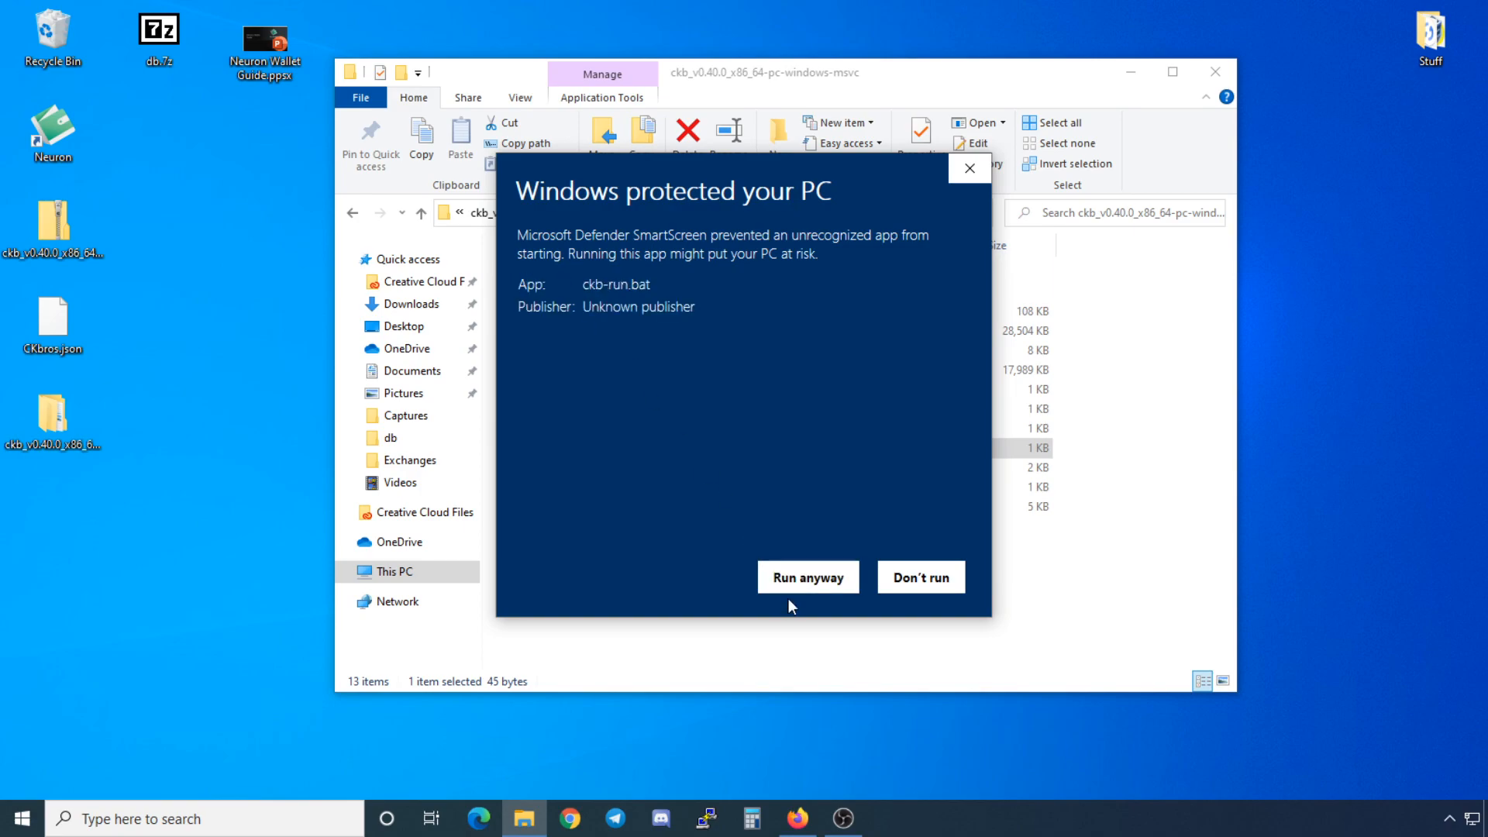
click(802, 577)
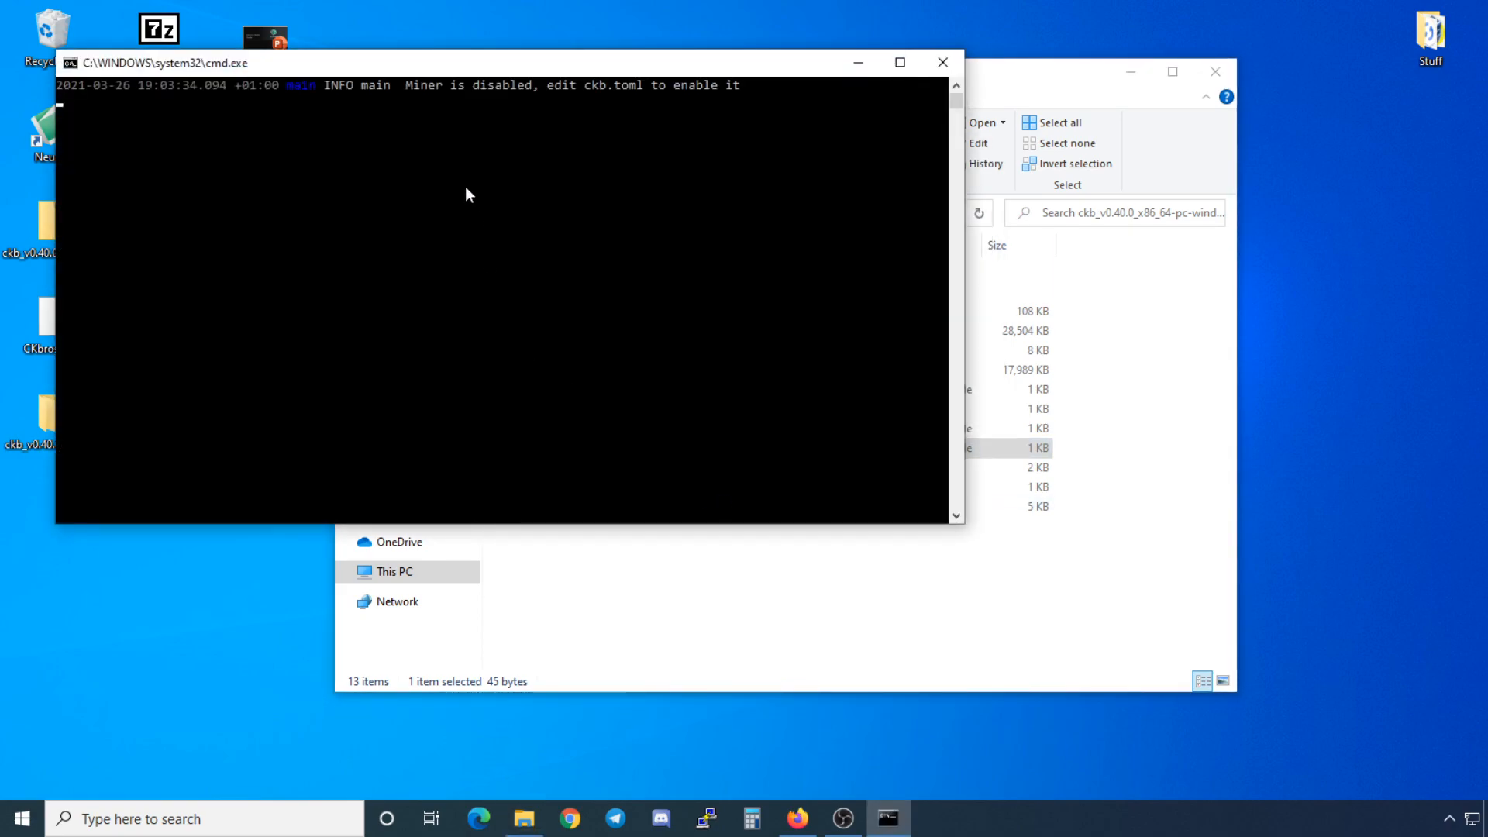
drag(410, 71, 629, 72)
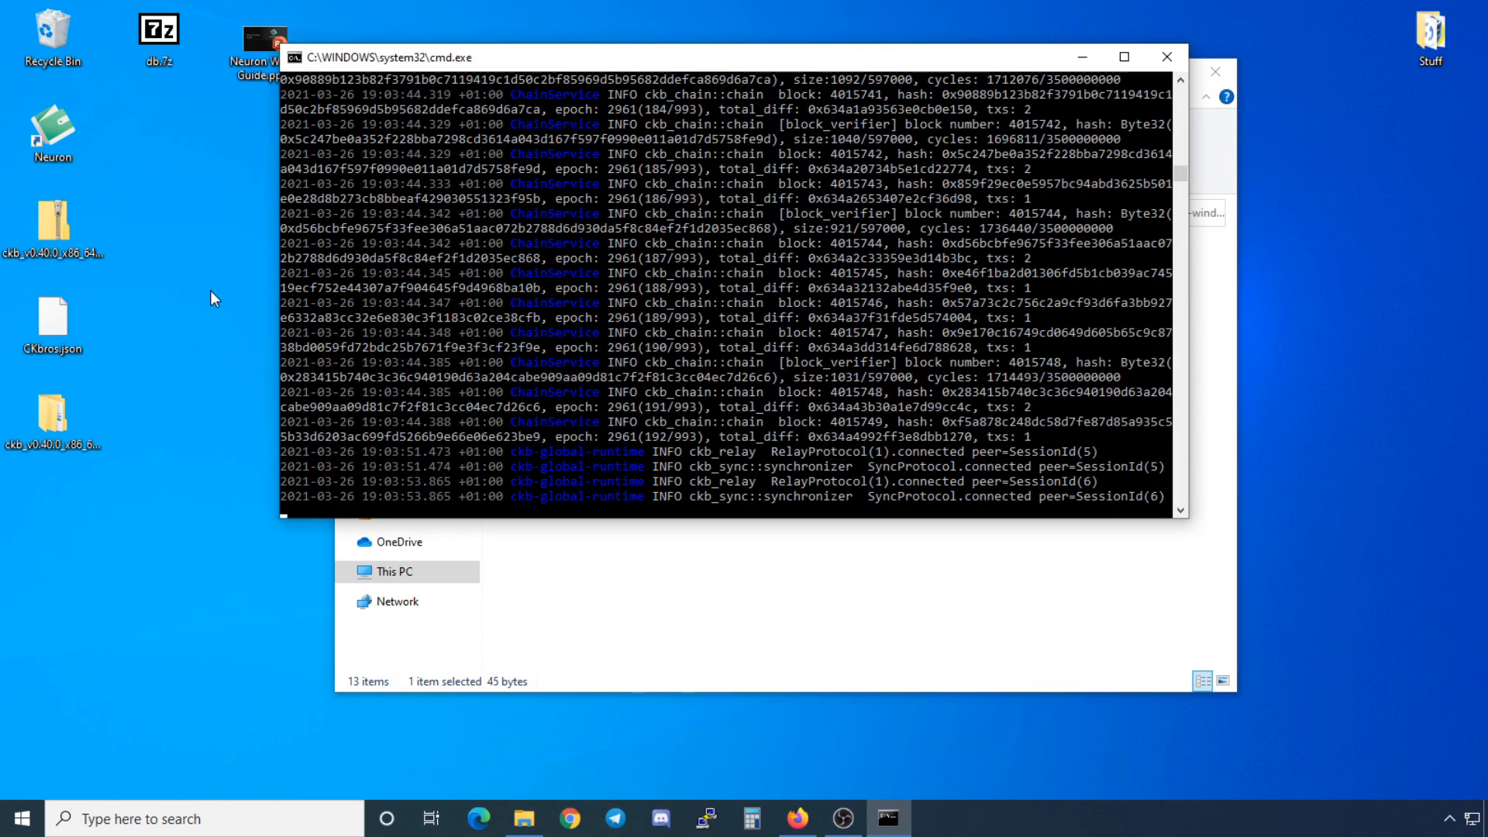
Step: Launch Neuron from its desktop shortcut to reach the Welcome screen
click(58, 132)
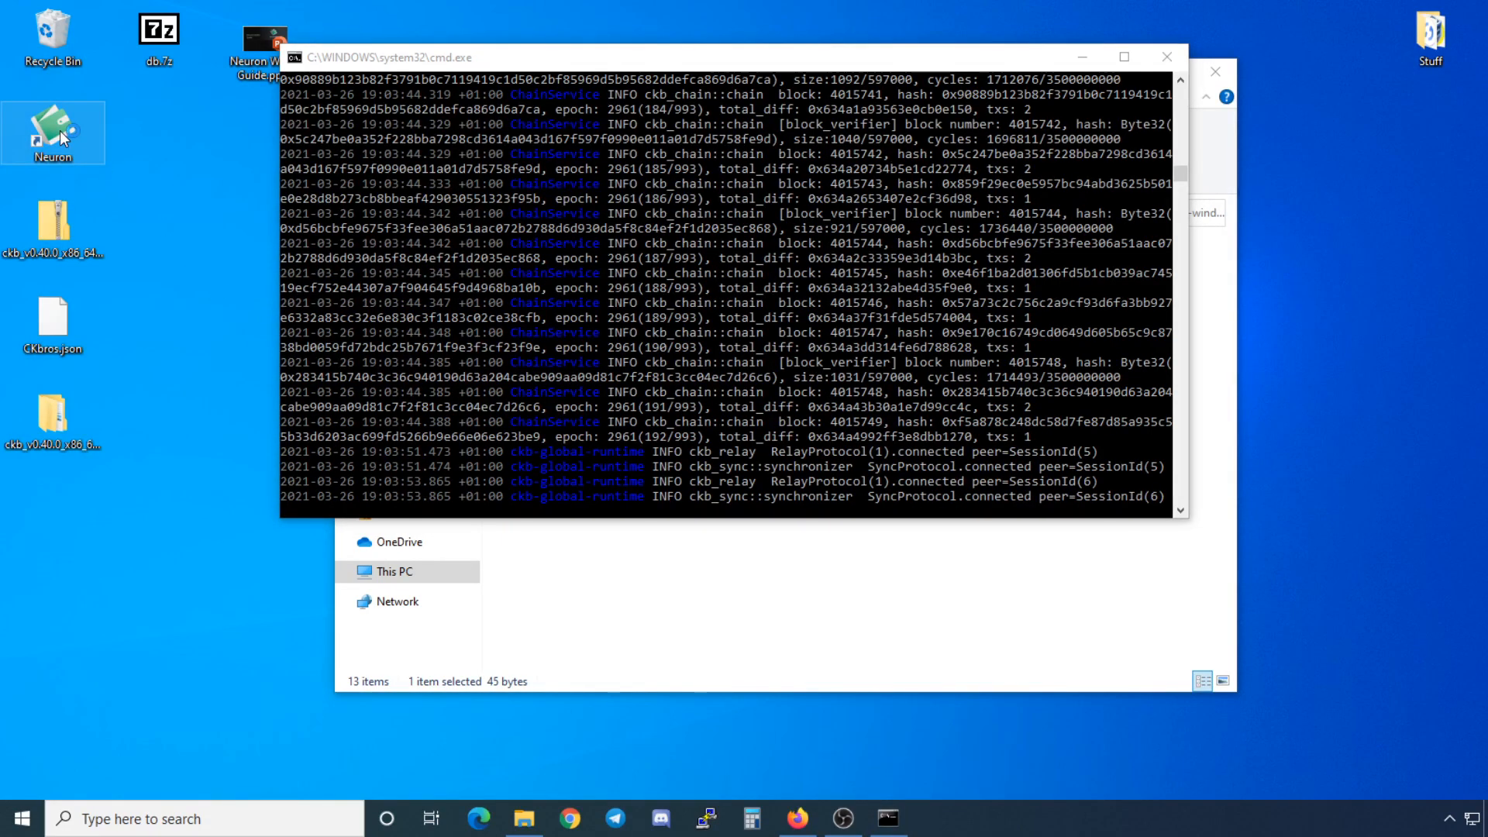
double_click(59, 130)
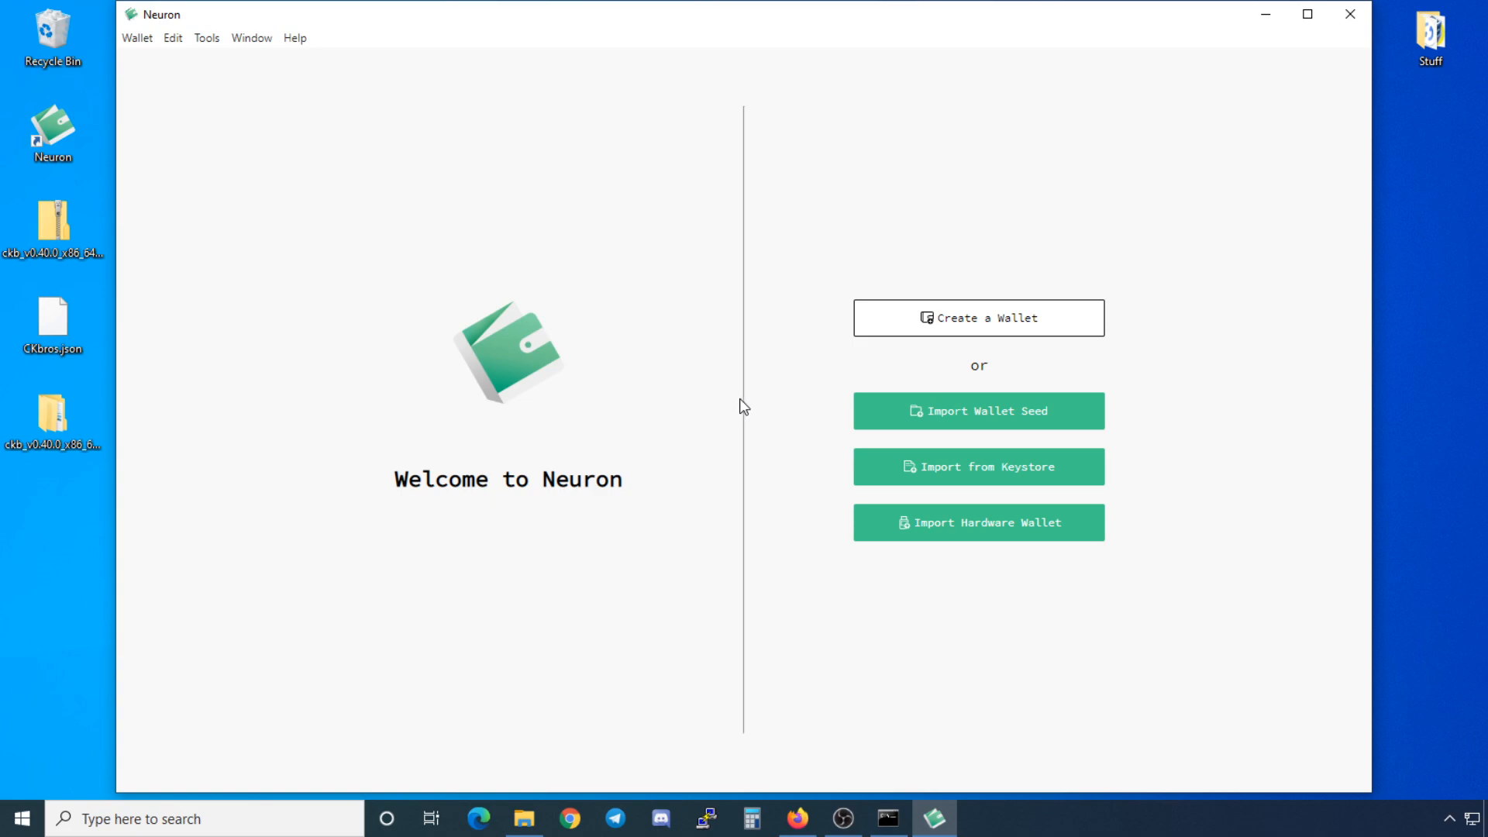
Step: Create a new wallet, copy its generated seed, and paste it into the confirmation box
click(935, 321)
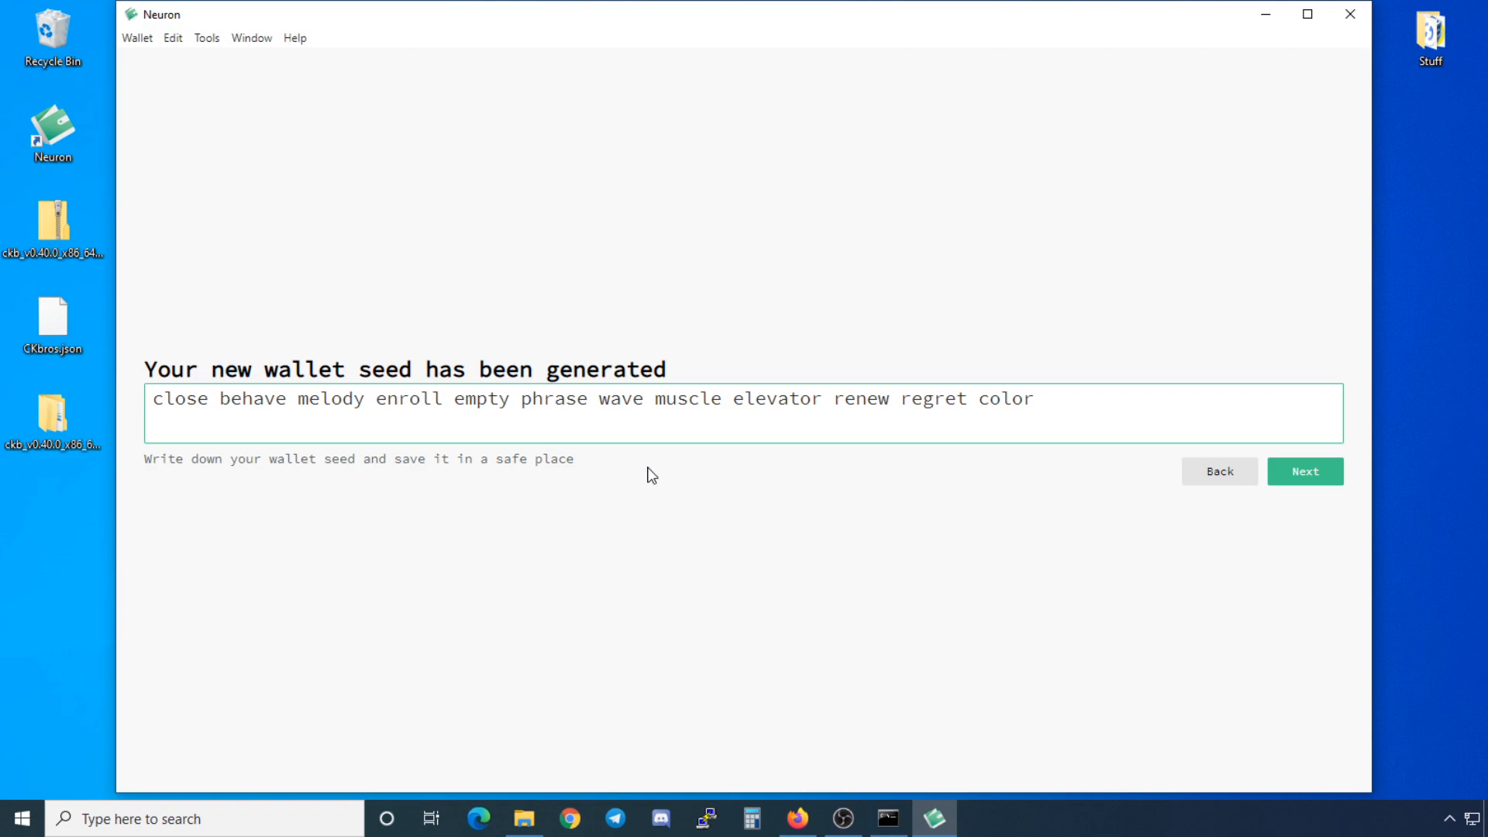
triple_click(630, 398)
key(ctrl+c)
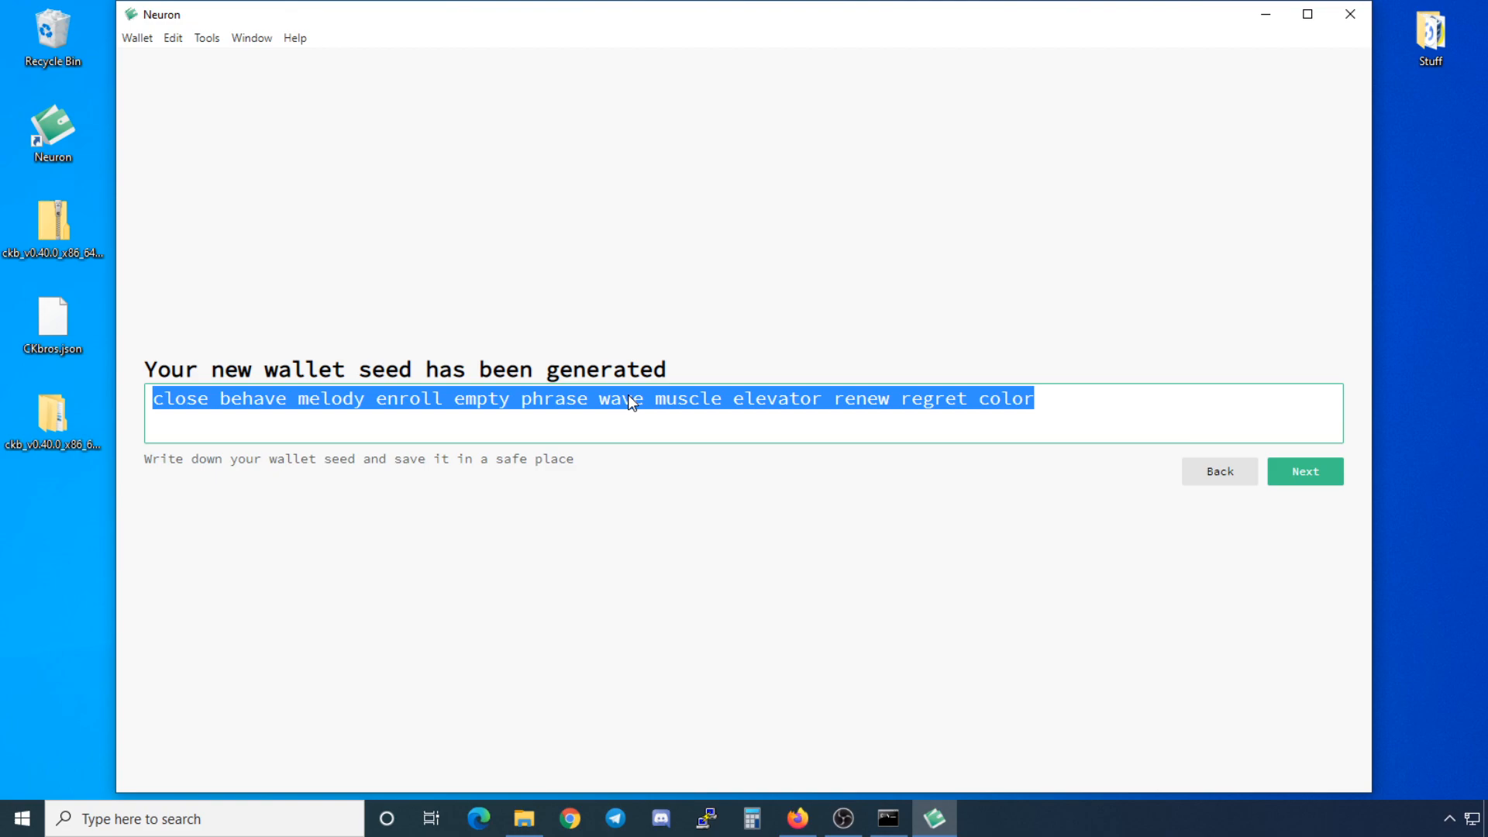
click(1305, 483)
click(447, 413)
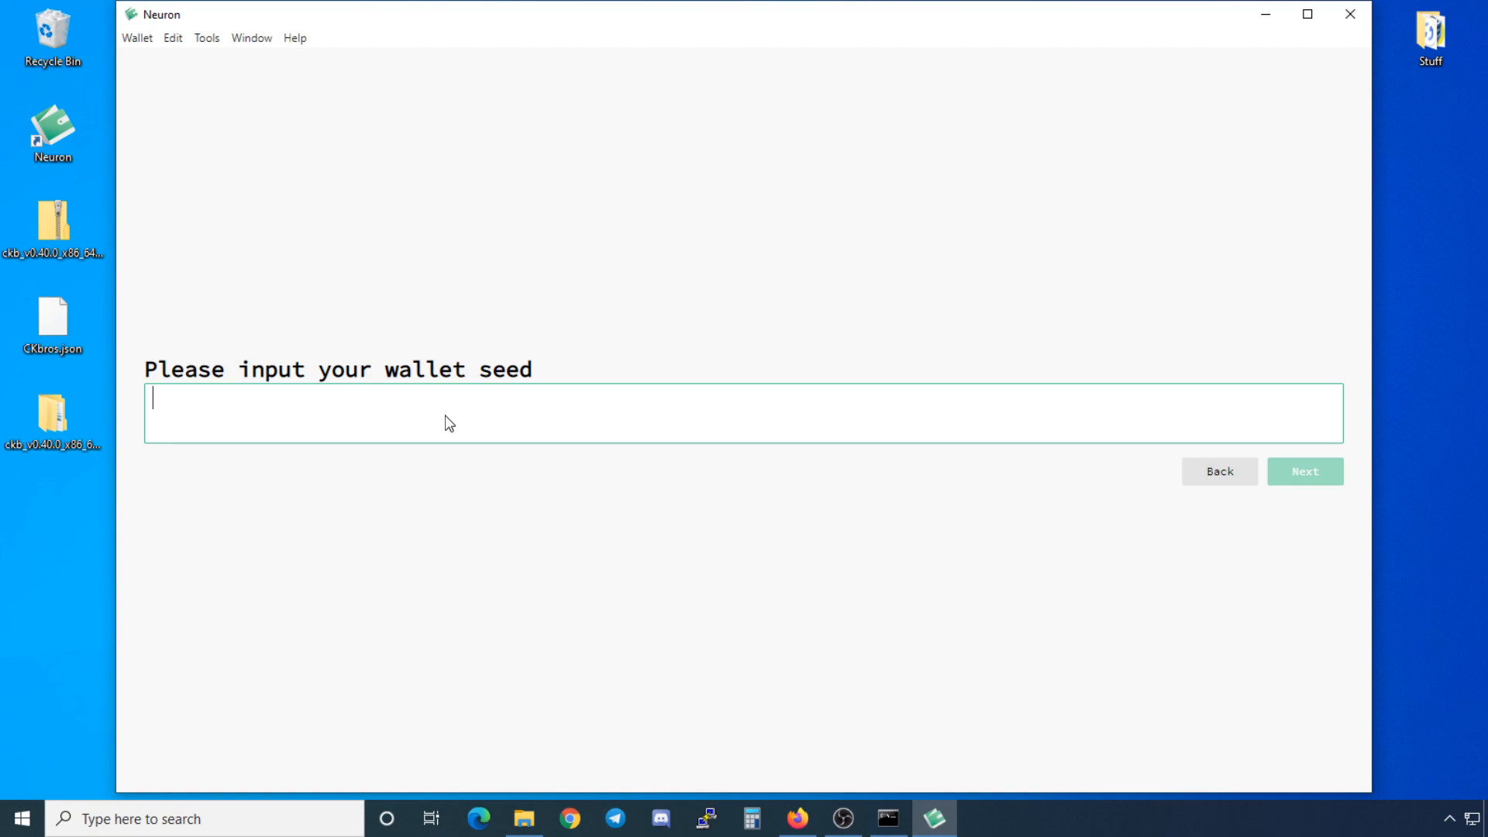
key(ctrl+v)
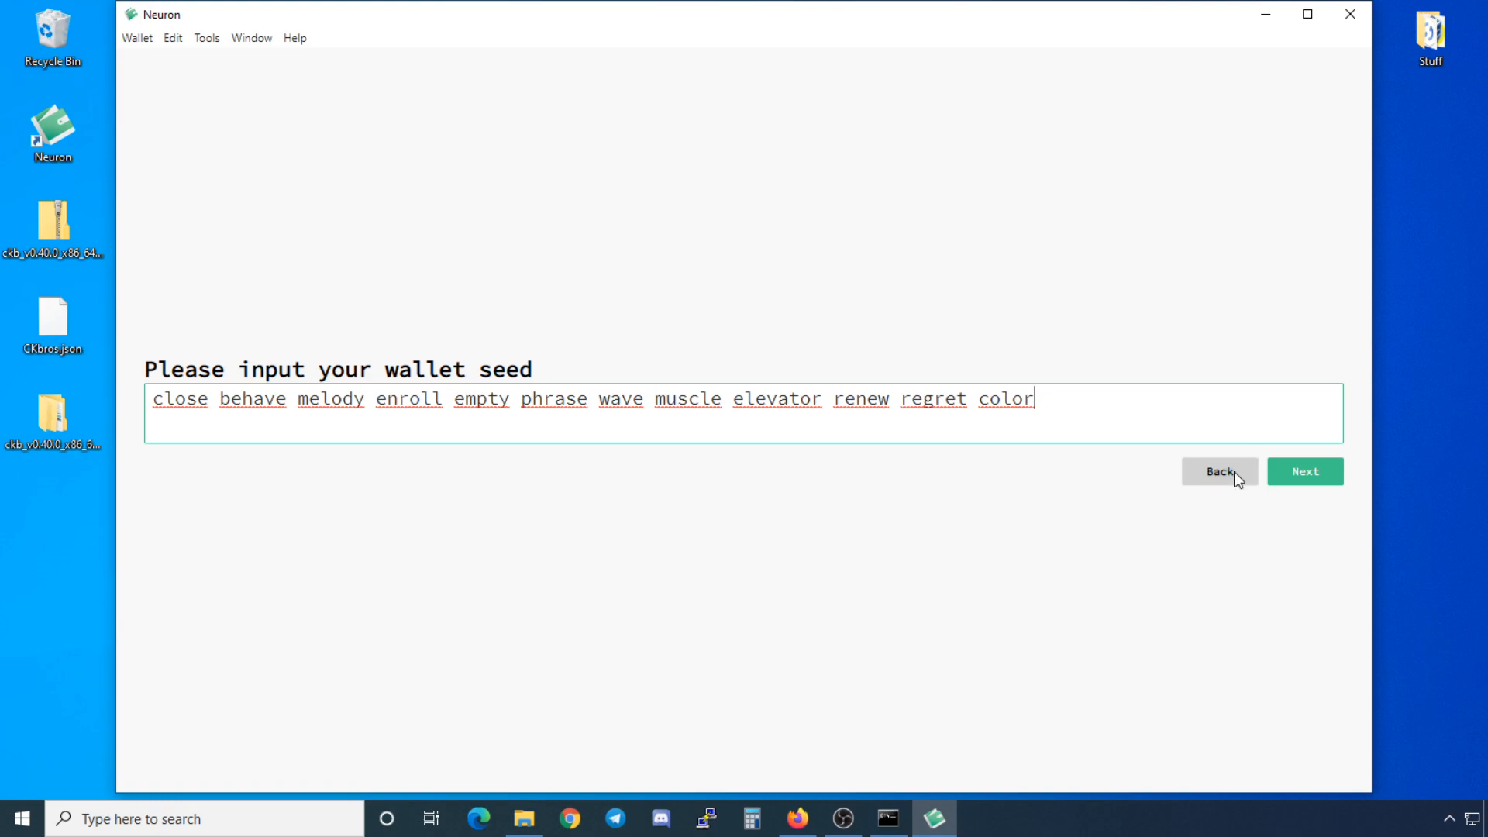
click(1301, 471)
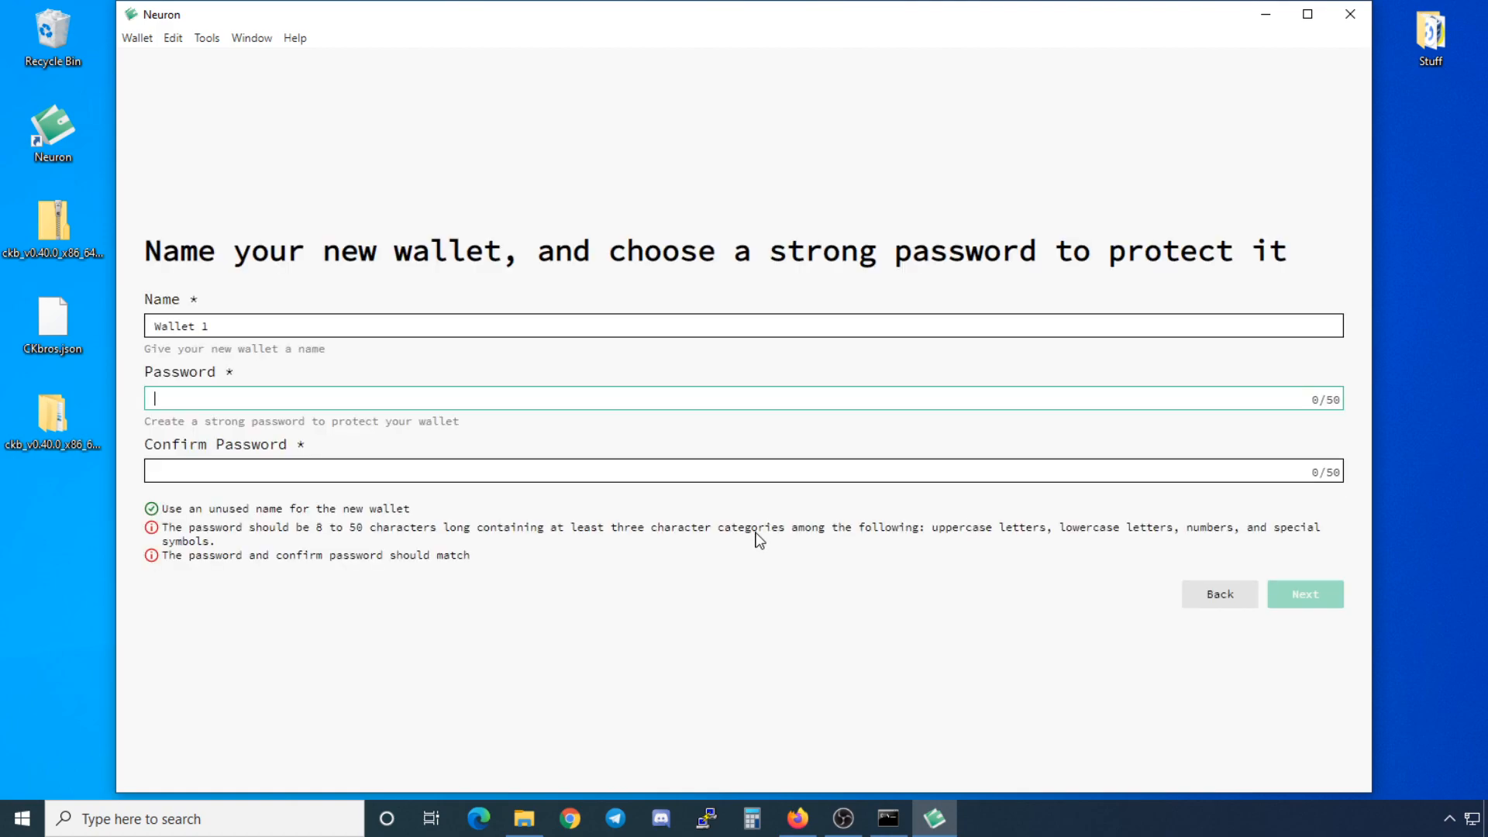
Step: Rename the wallet from Wallet 1 to CkBros
double_click(481, 333)
key(ctrl+a)
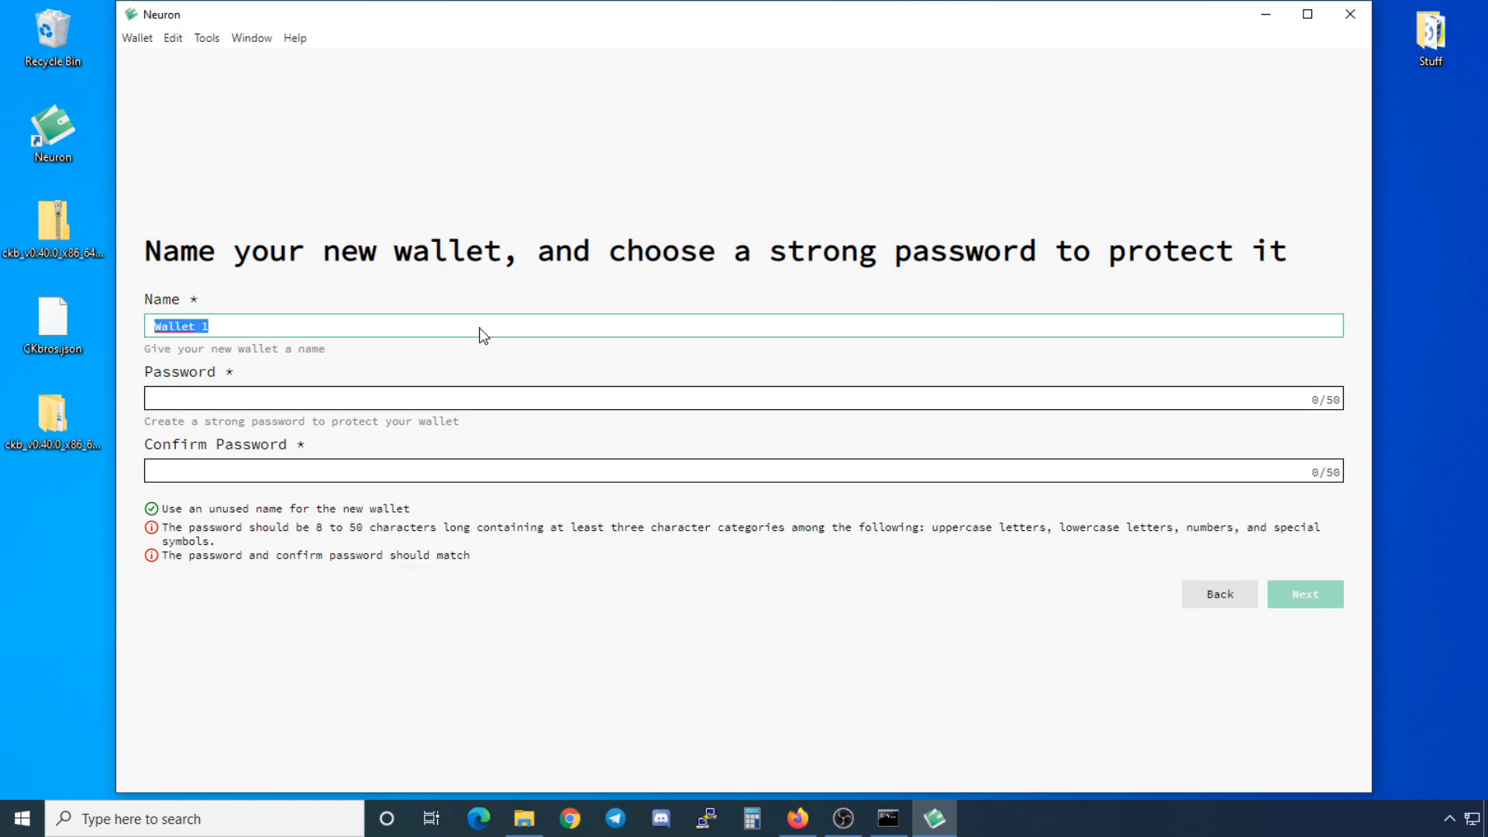
text(c)
key(BackSpace)
text(CkBros)
Step: Enter and confirm the wallet password, then create the wallet
click(396, 400)
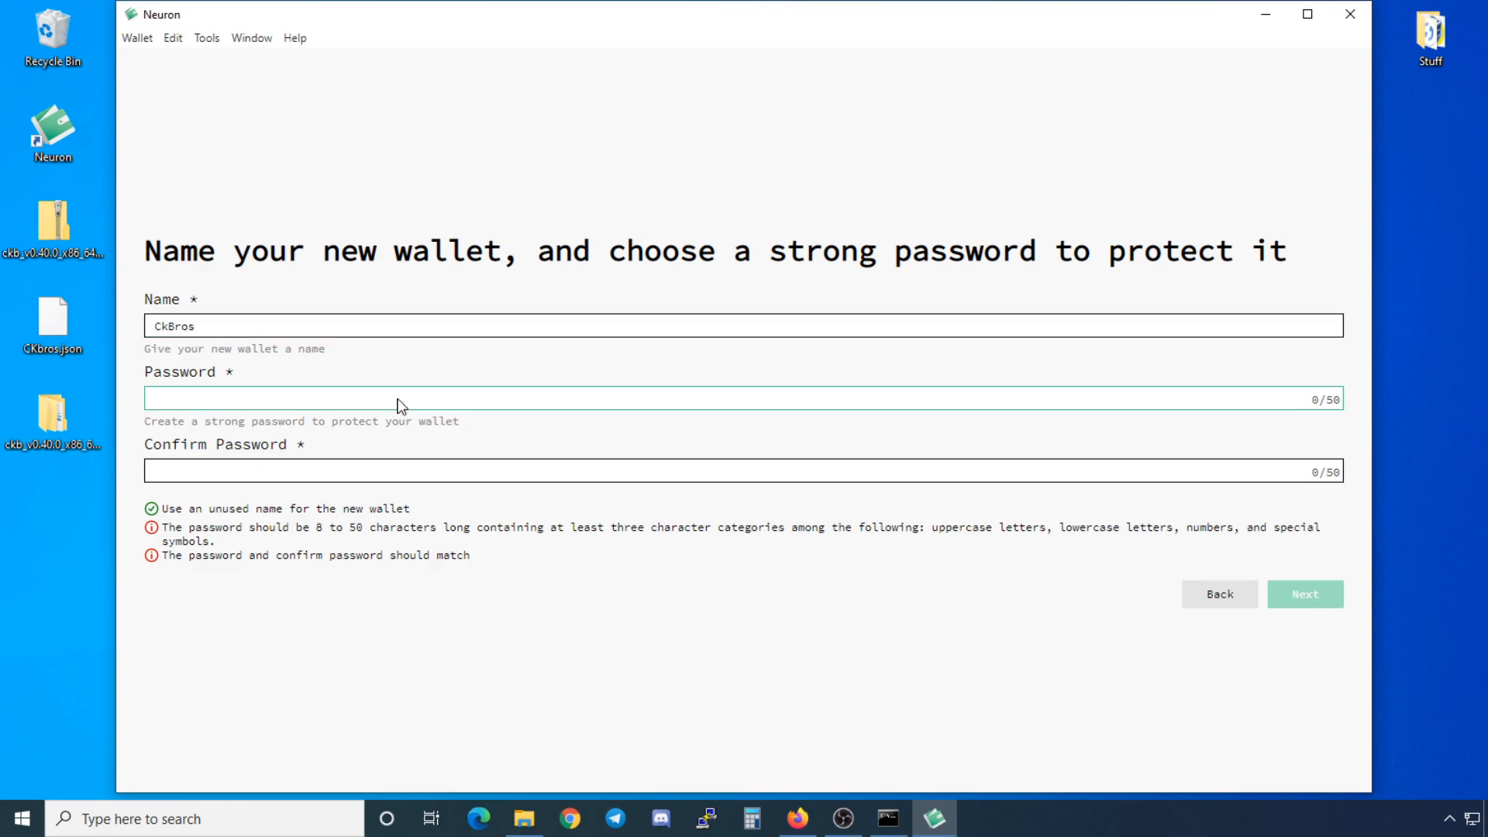
text(*********)
key(Tab)
text(********)
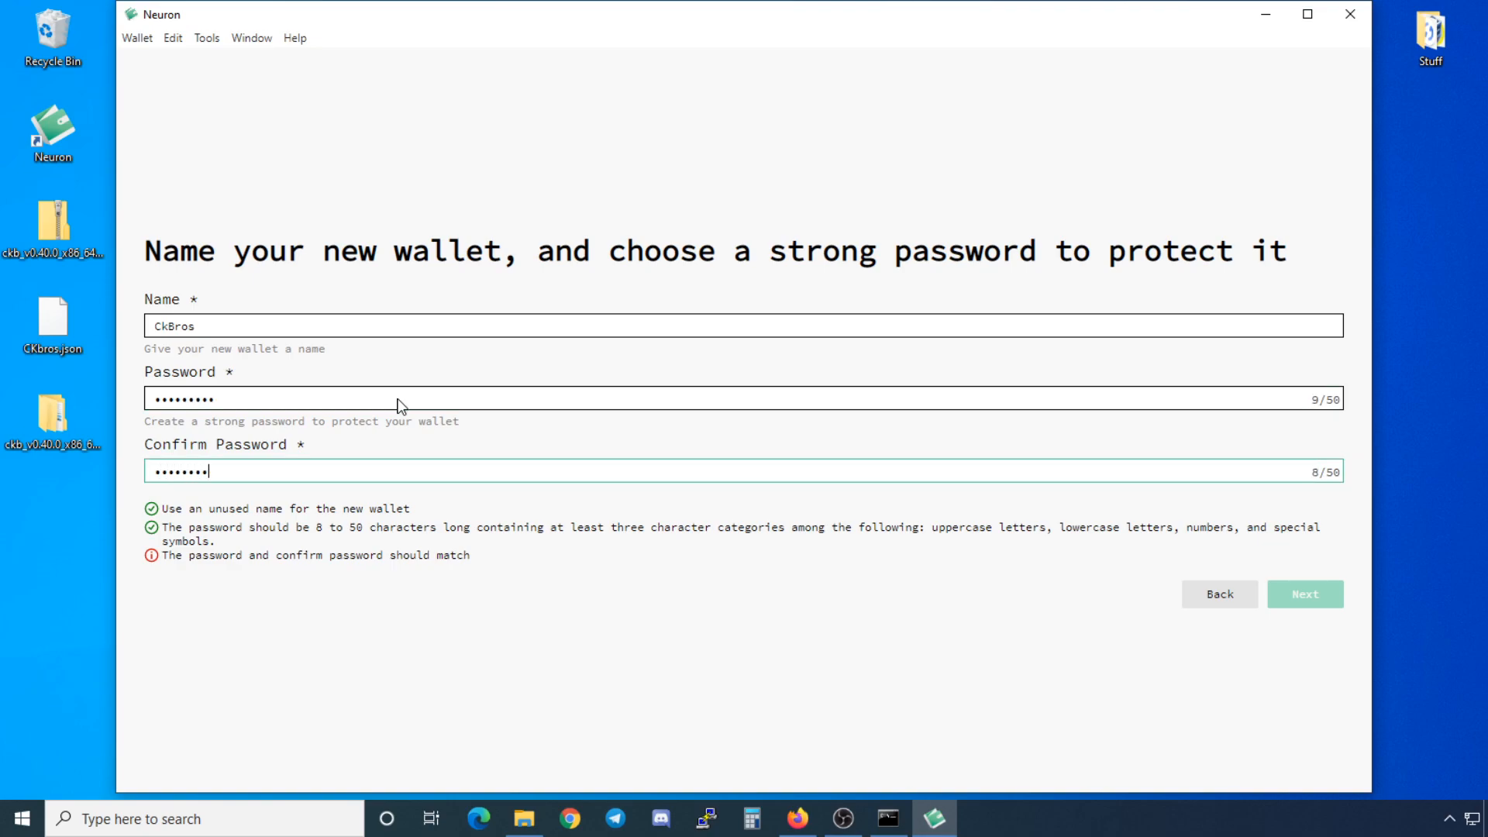
text(*)
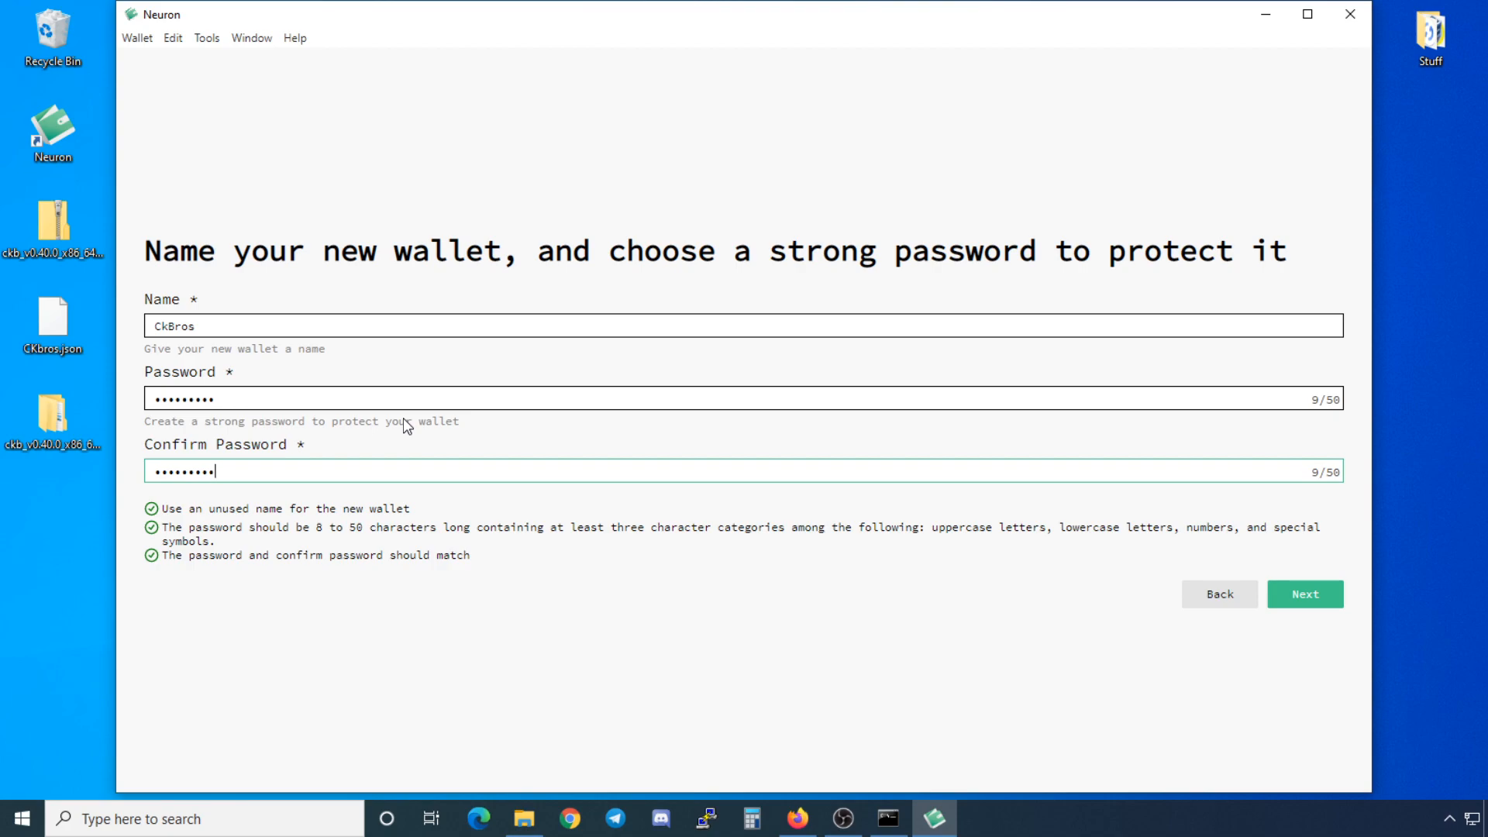
click(1305, 598)
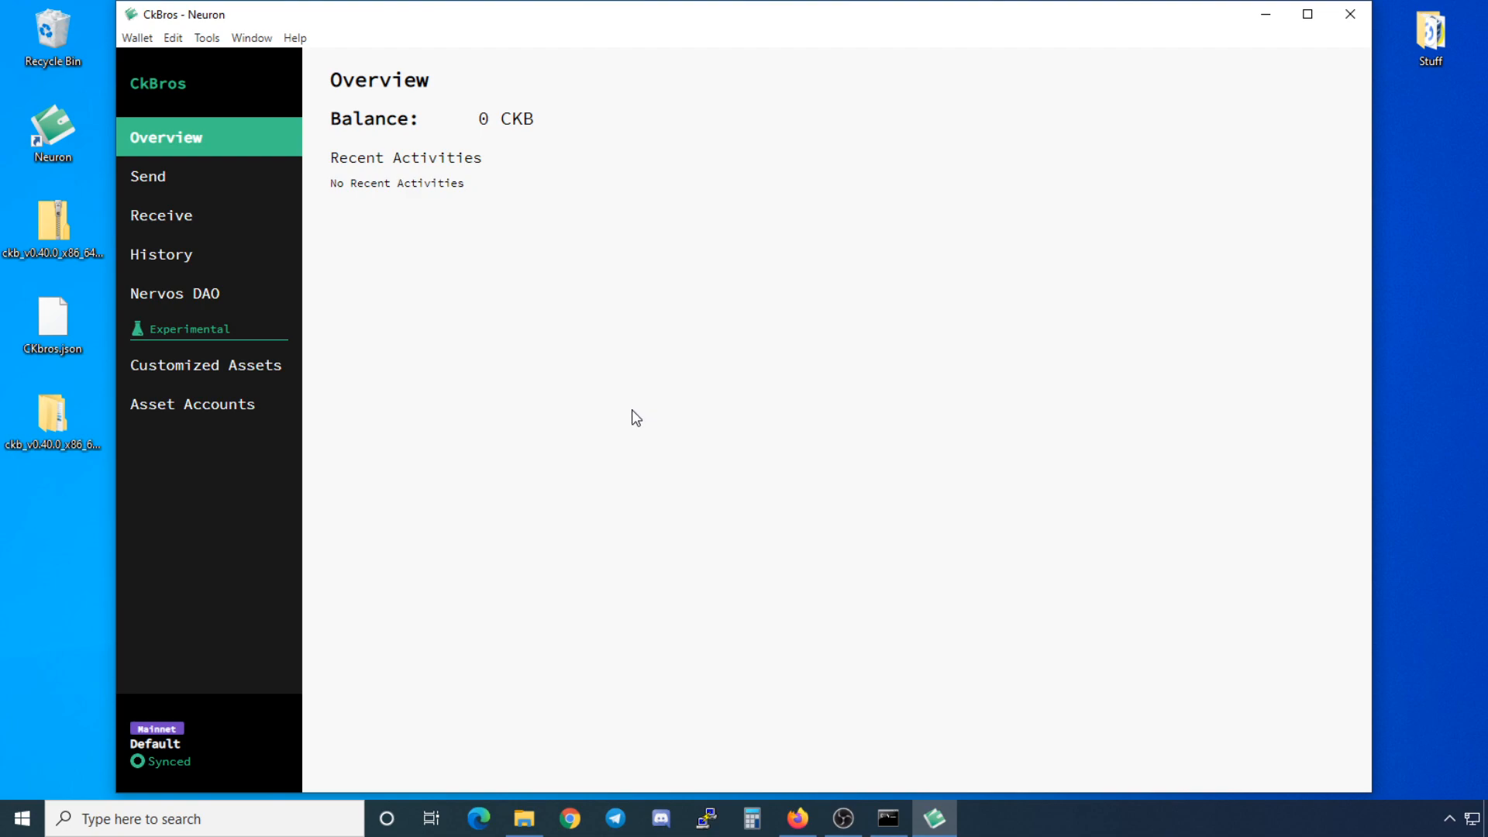
Step: Confirm the CkBros wallet shows 0 CKB and is synced to block 4,015,769 of 4,015,769
mouse_move(270, 747)
mouse_move(208, 747)
click(136, 41)
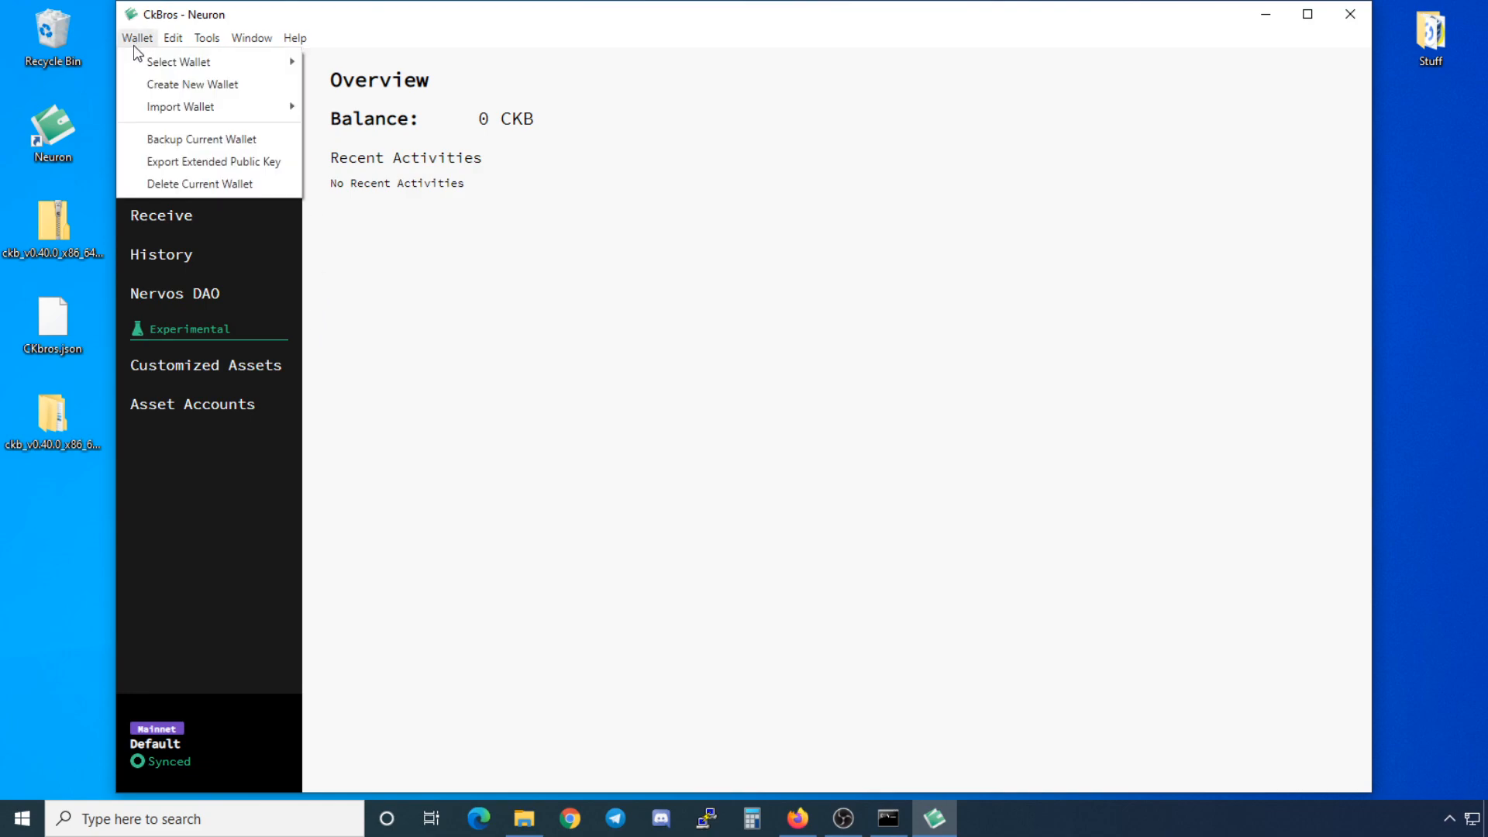
mouse_move(190, 64)
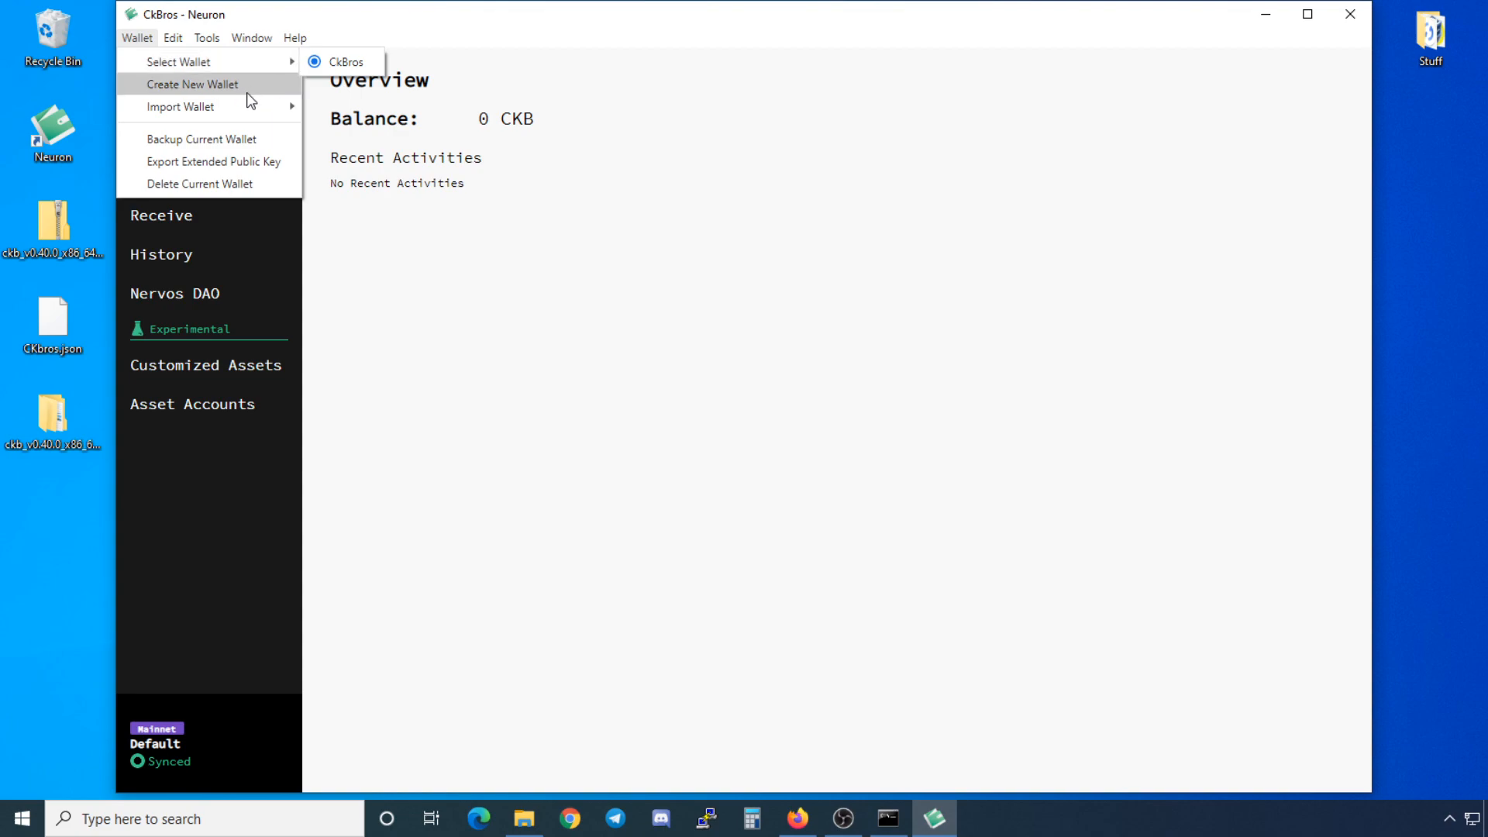
mouse_move(242, 101)
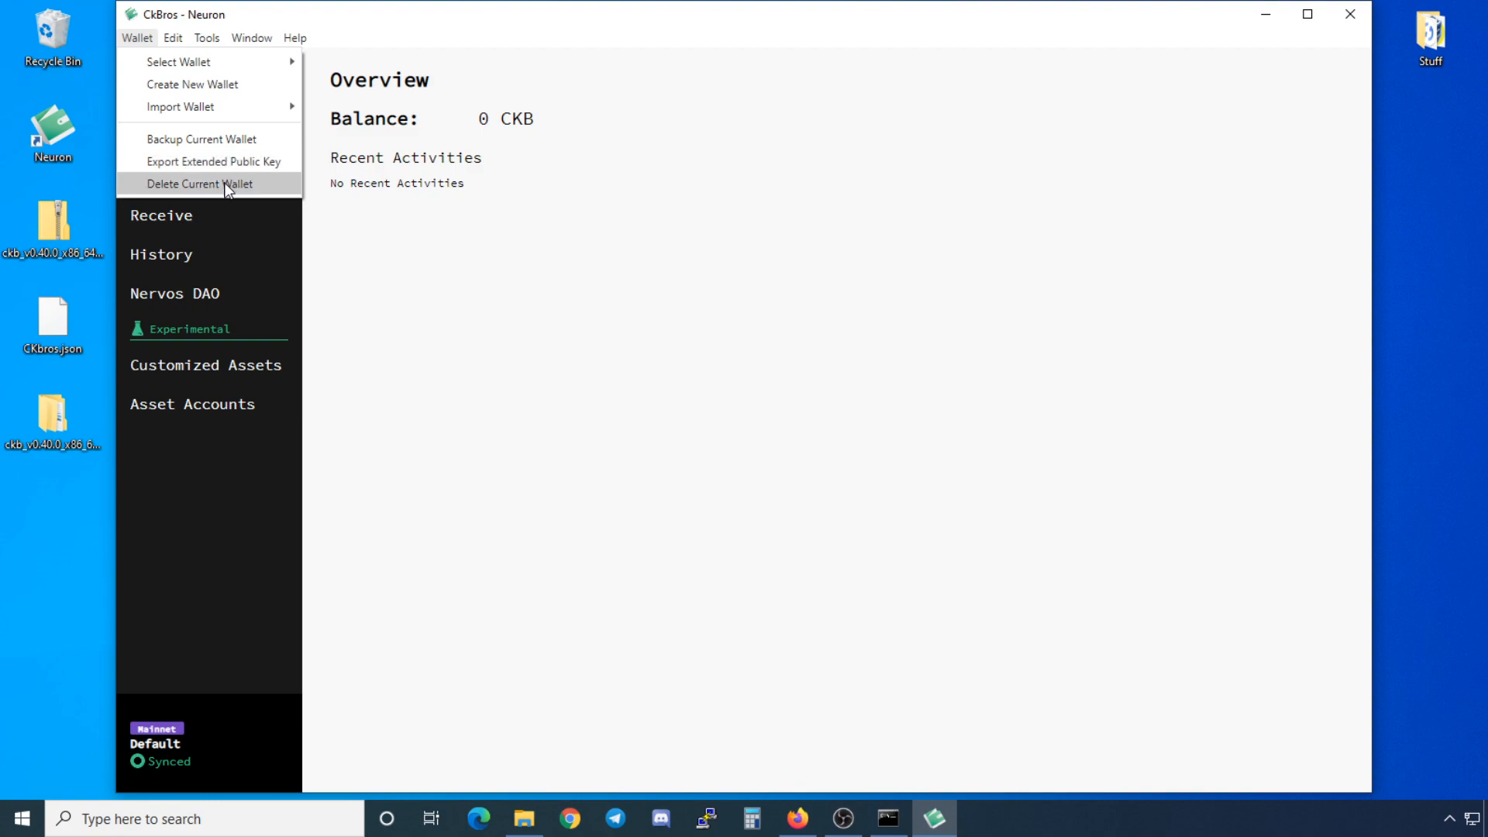
mouse_move(174, 39)
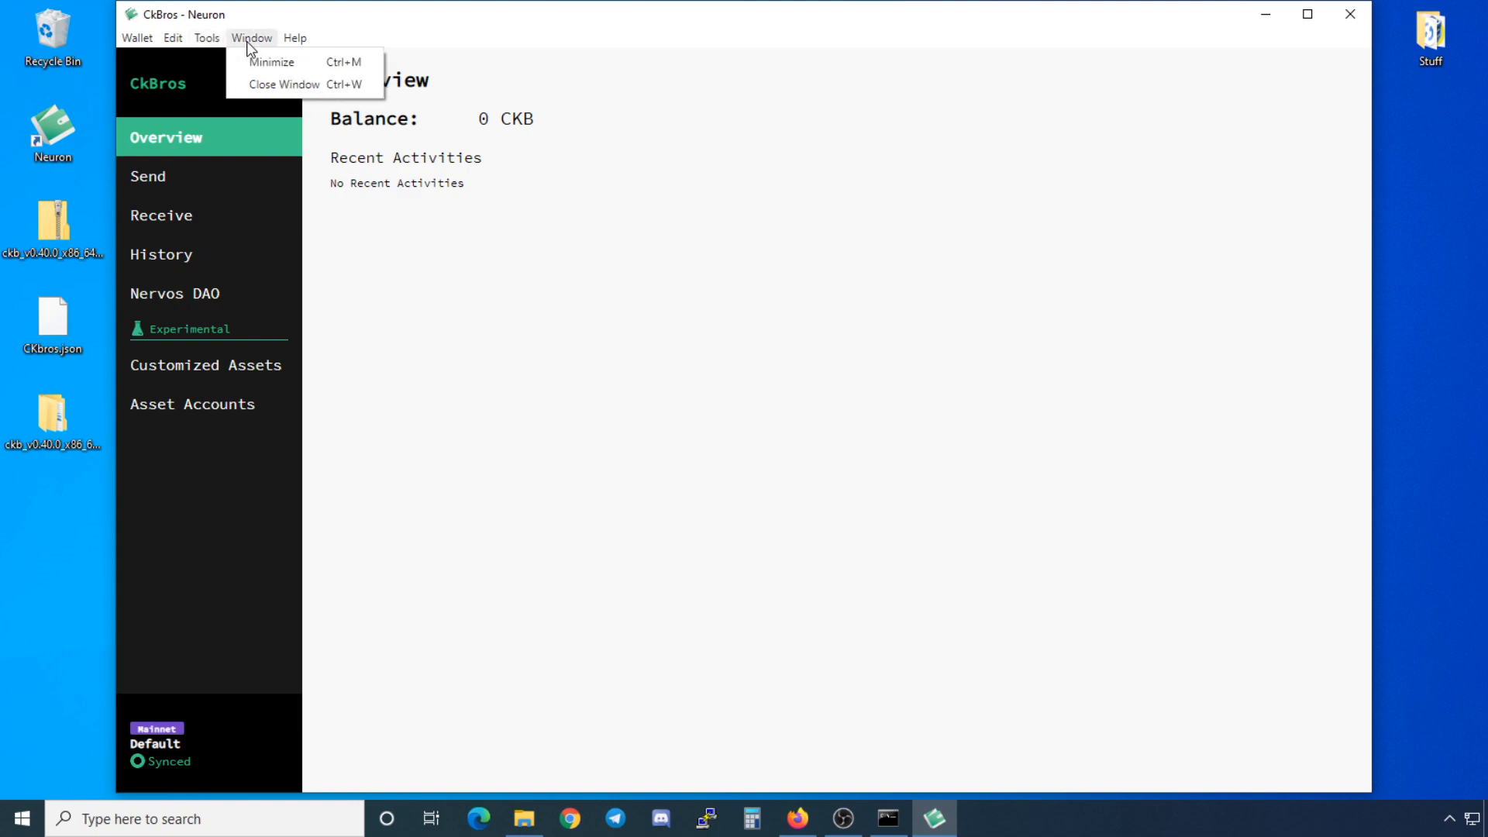
mouse_move(306, 41)
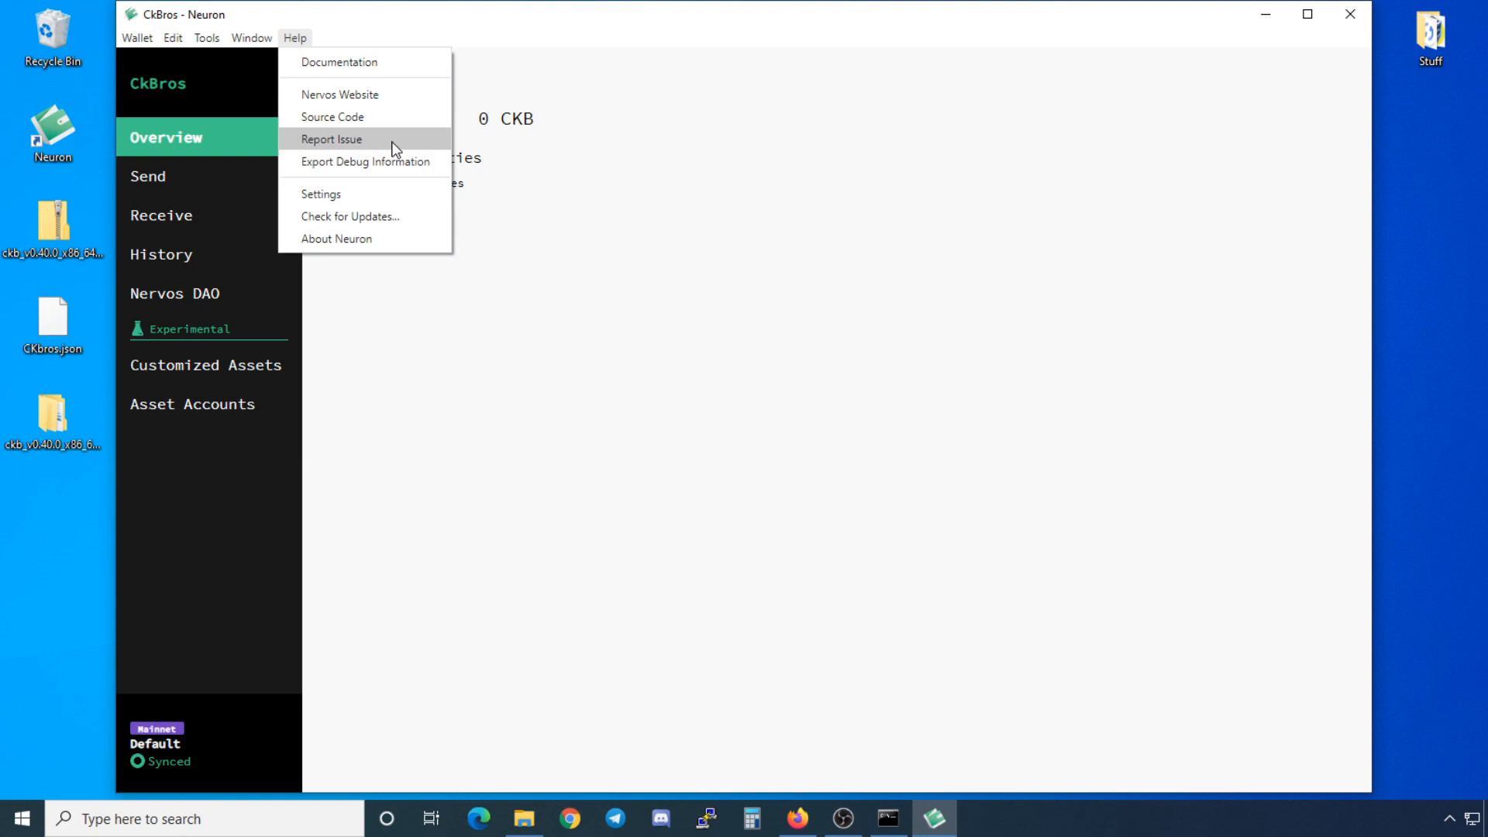
Step: Check for a newer Neuron version, dismiss the no-updates notice, and close Settings
click(382, 223)
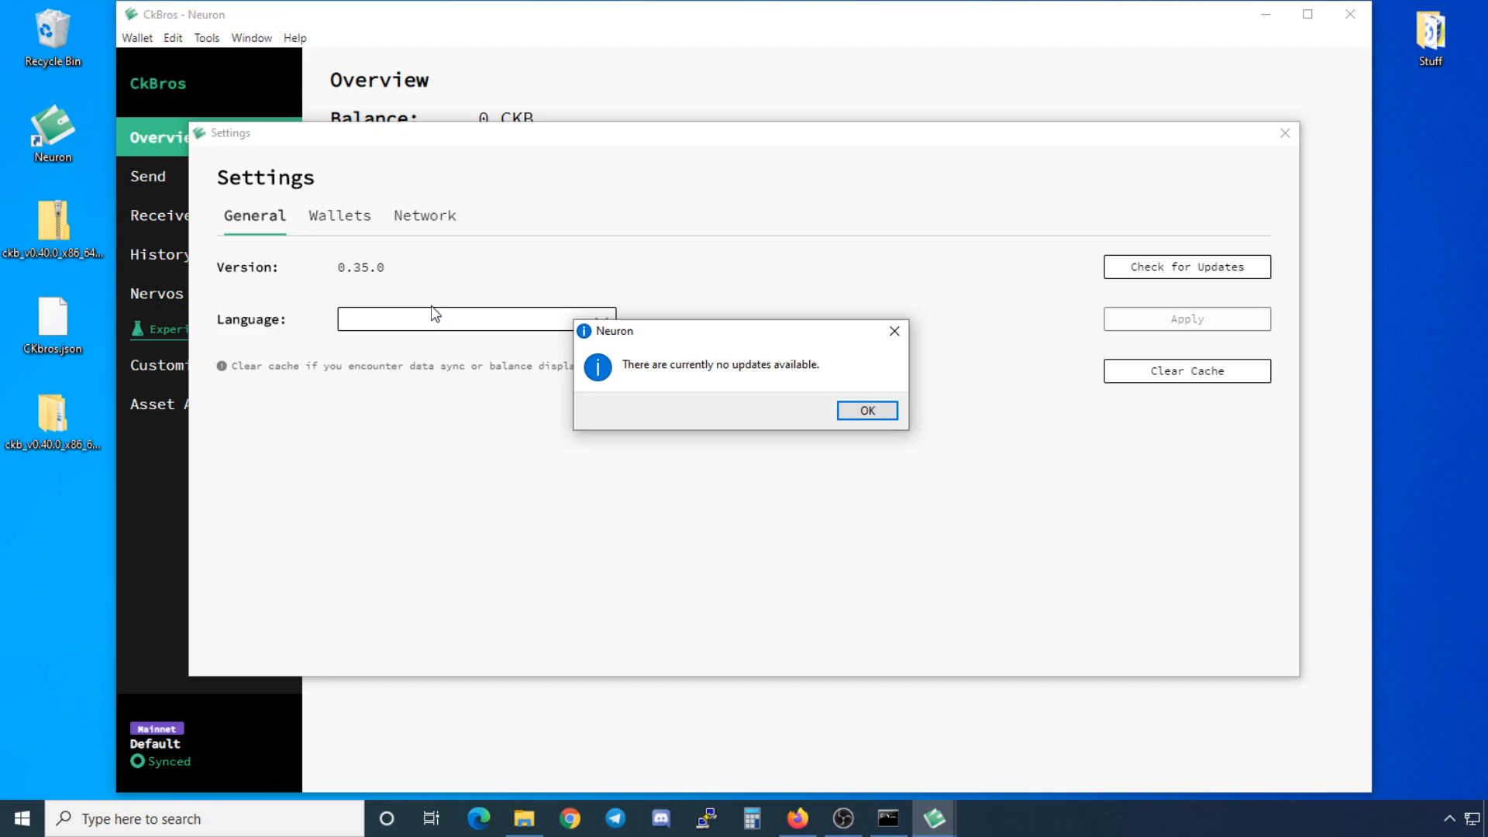
click(860, 411)
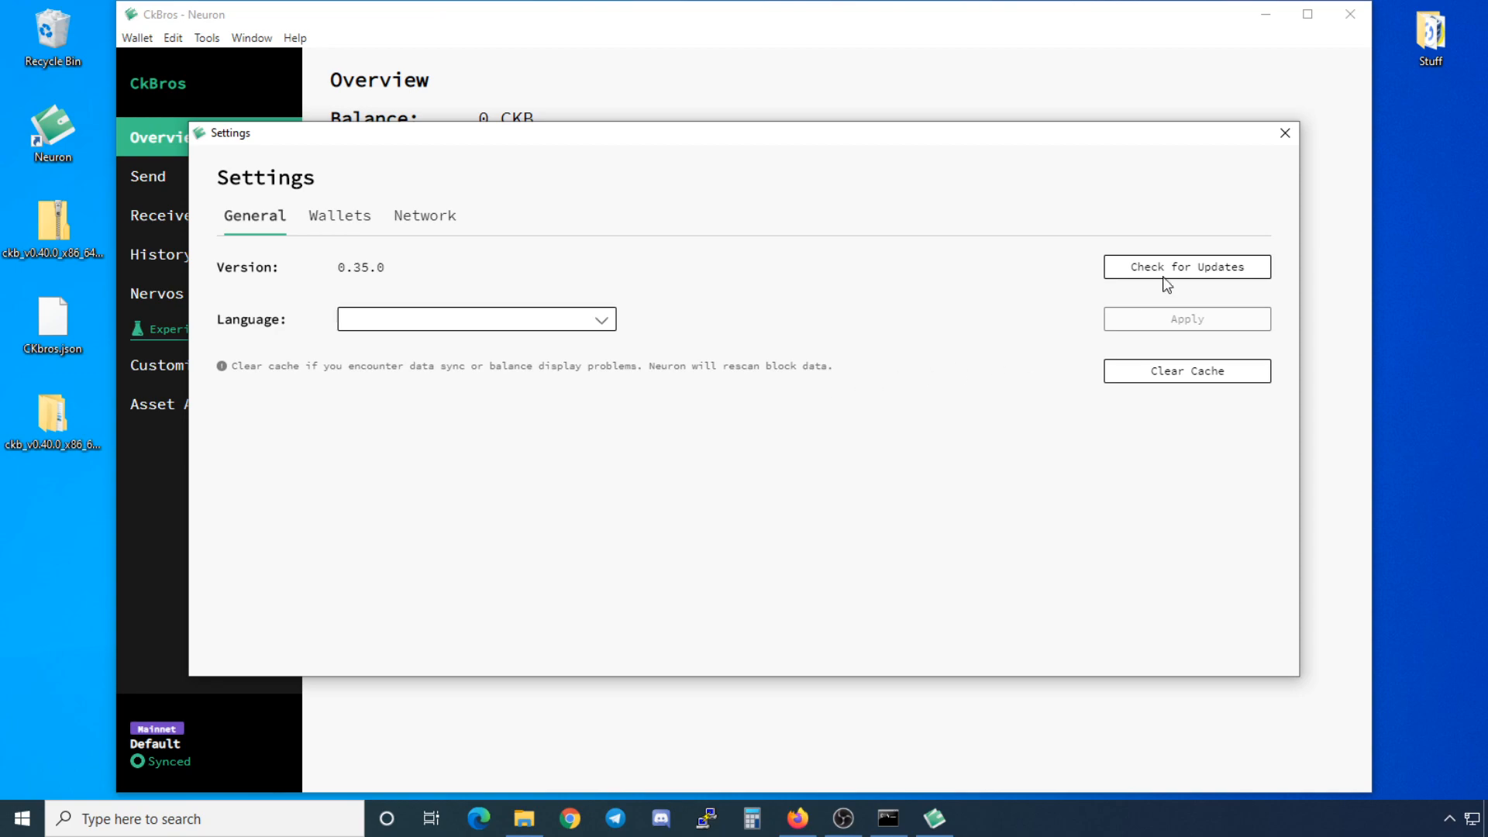
click(1284, 134)
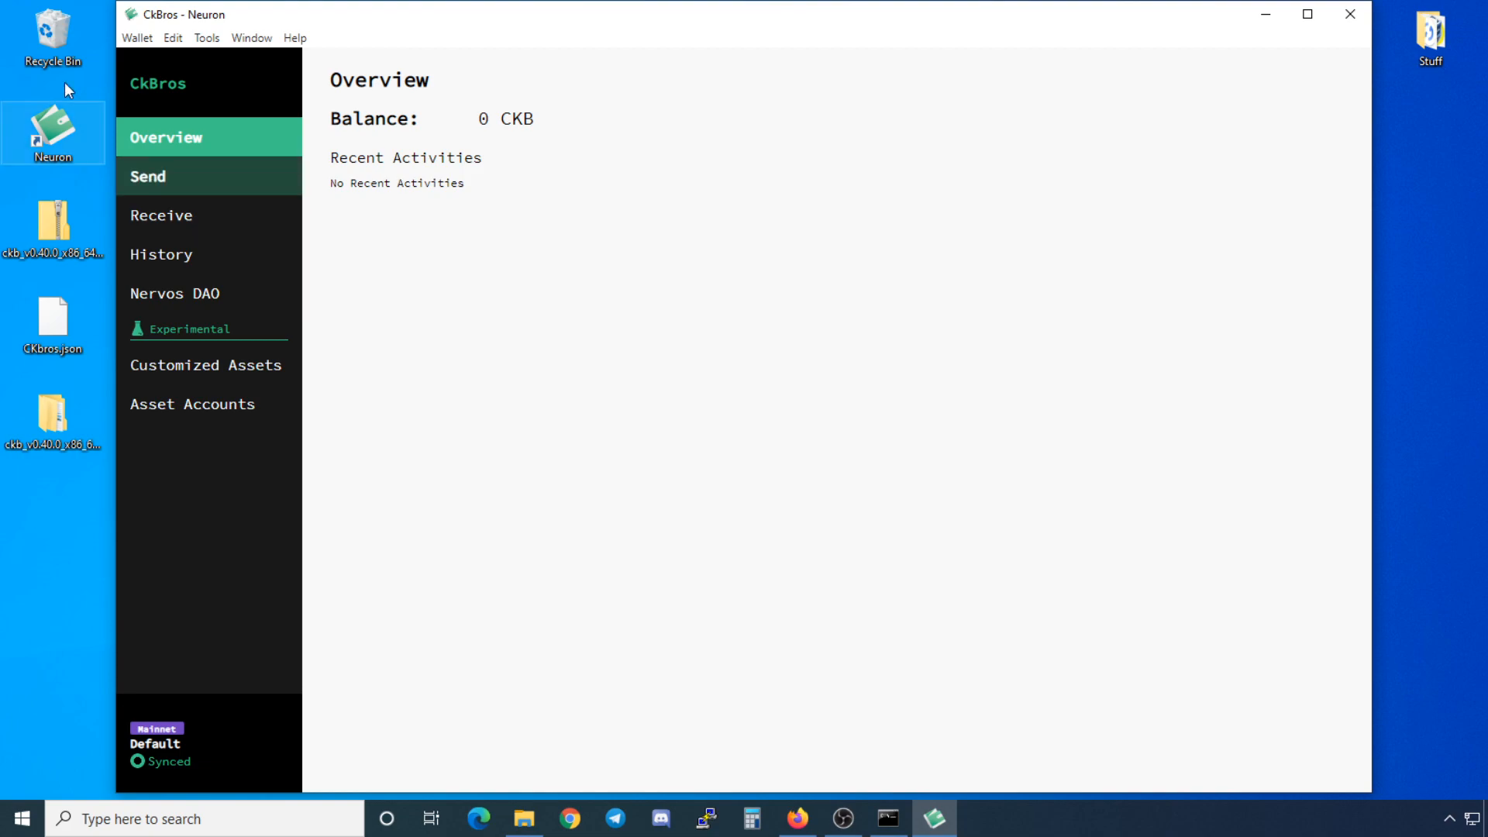
Step: Choose Import from Keystore under Wallet > Import Wallet to show the keystore import form
click(144, 40)
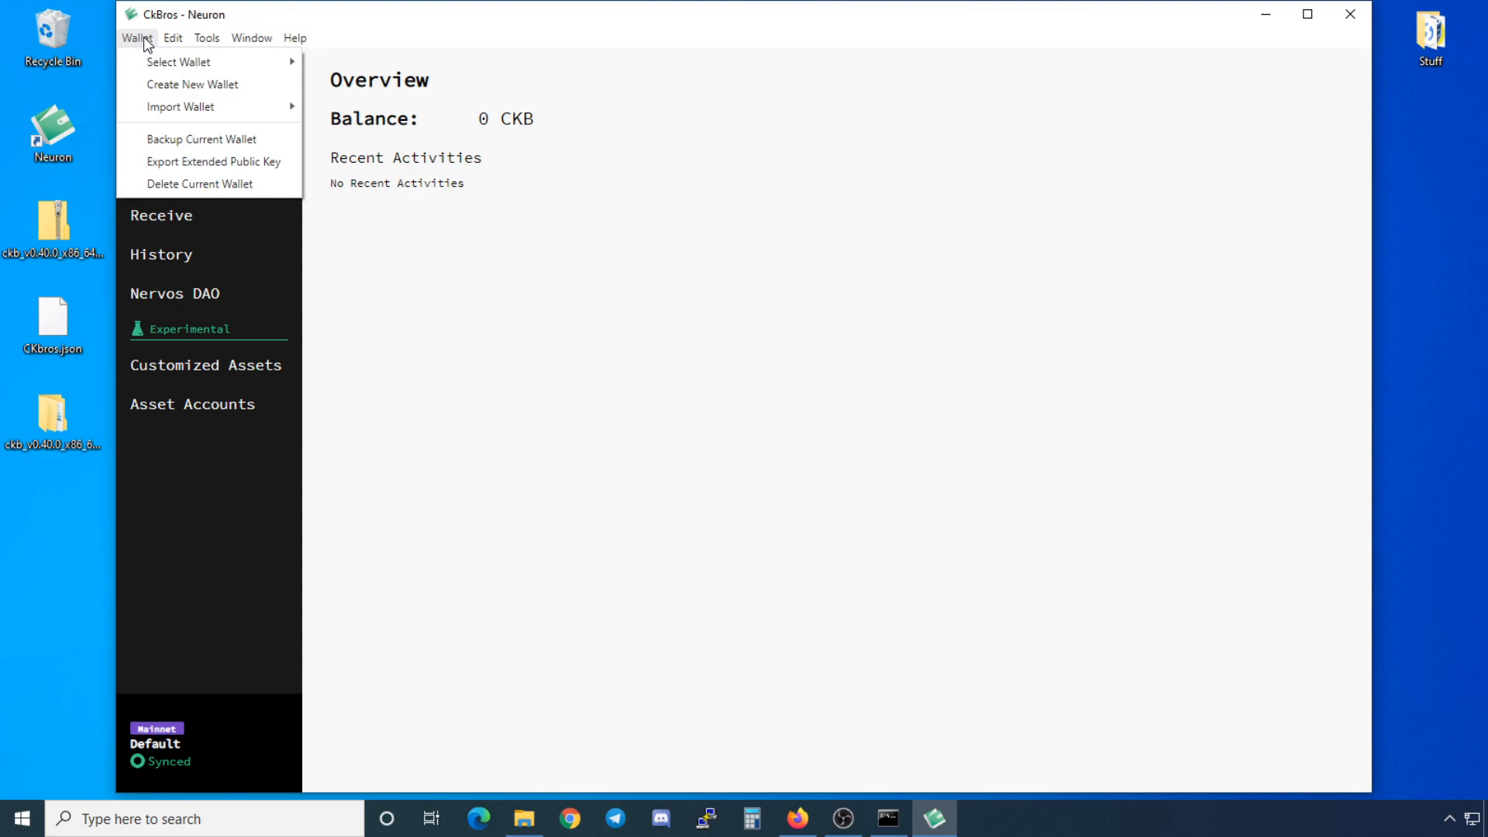
mouse_move(149, 62)
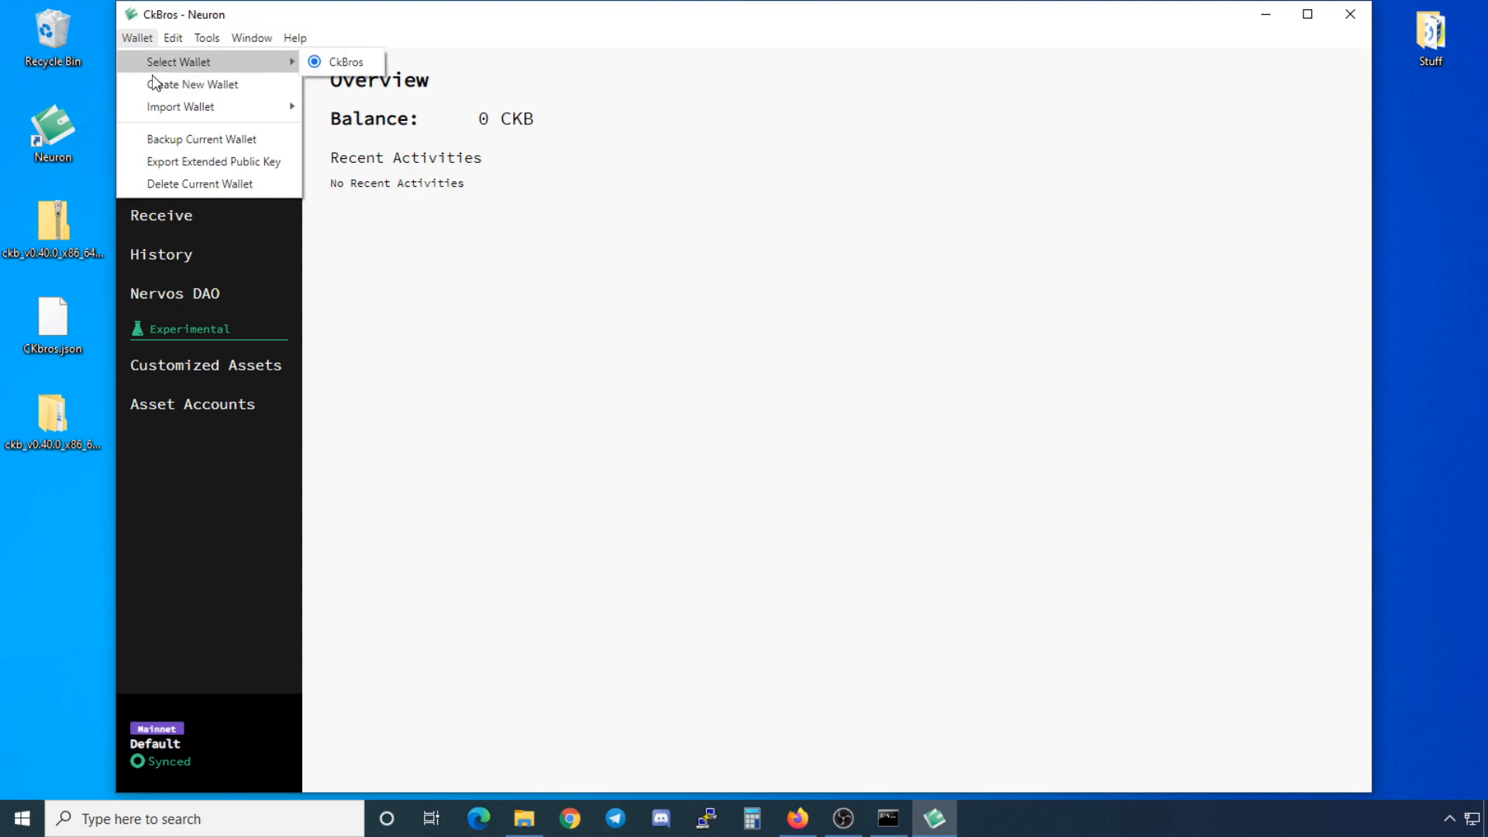
mouse_move(153, 109)
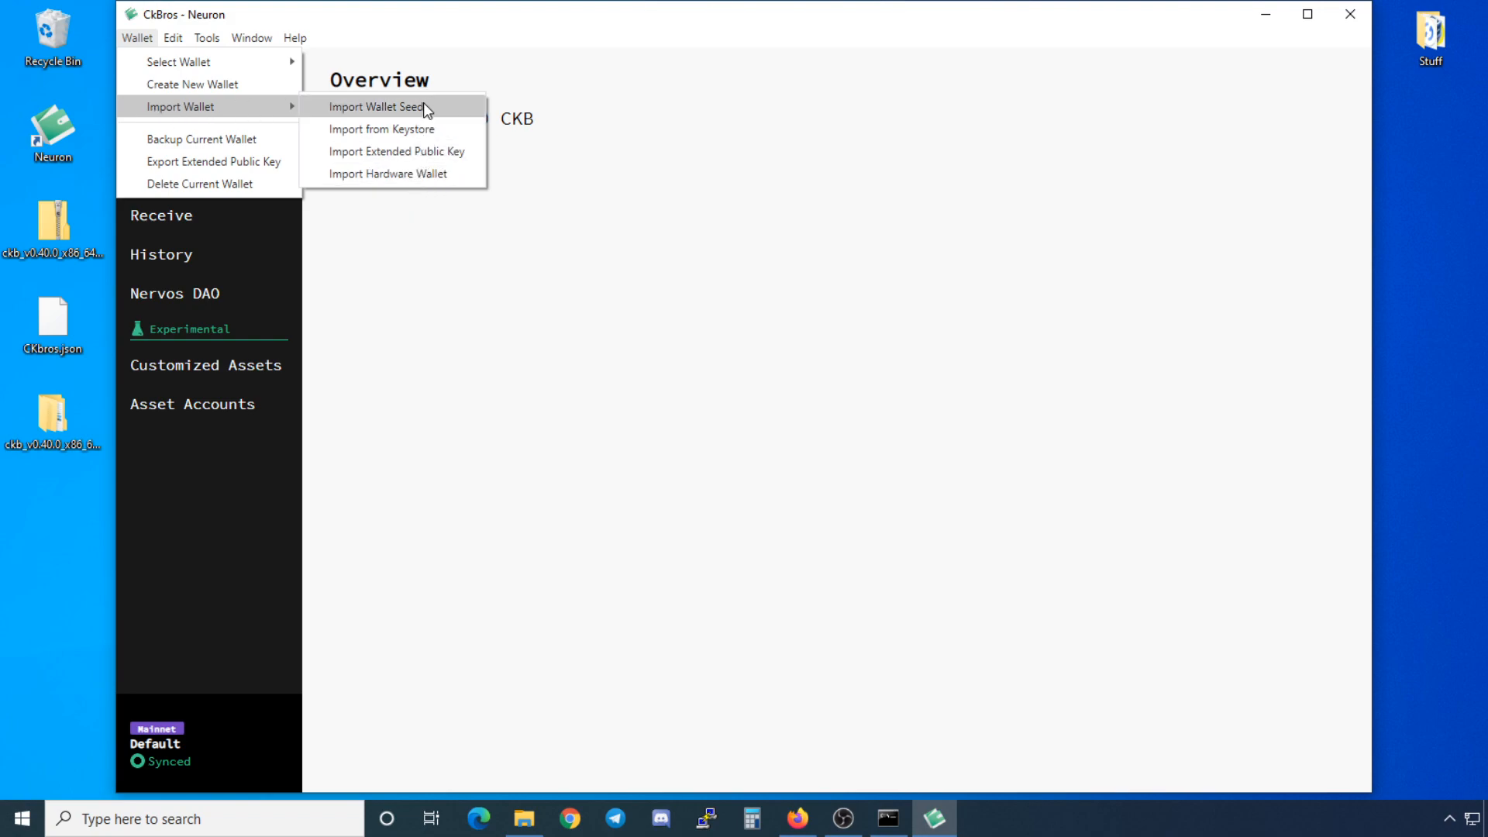
click(457, 139)
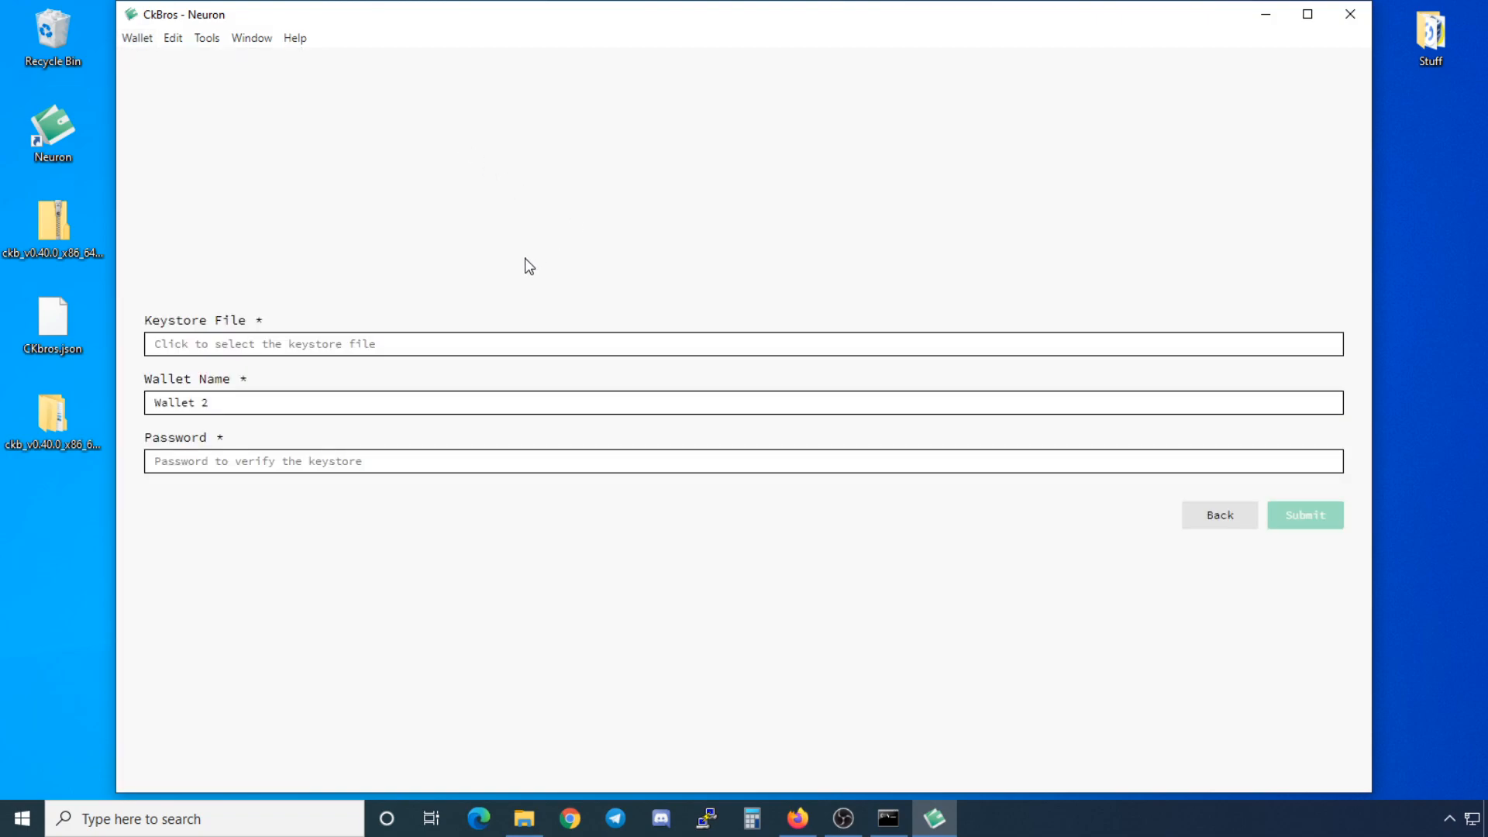
Step: Select CKbros.json as the keystore file to import
click(290, 345)
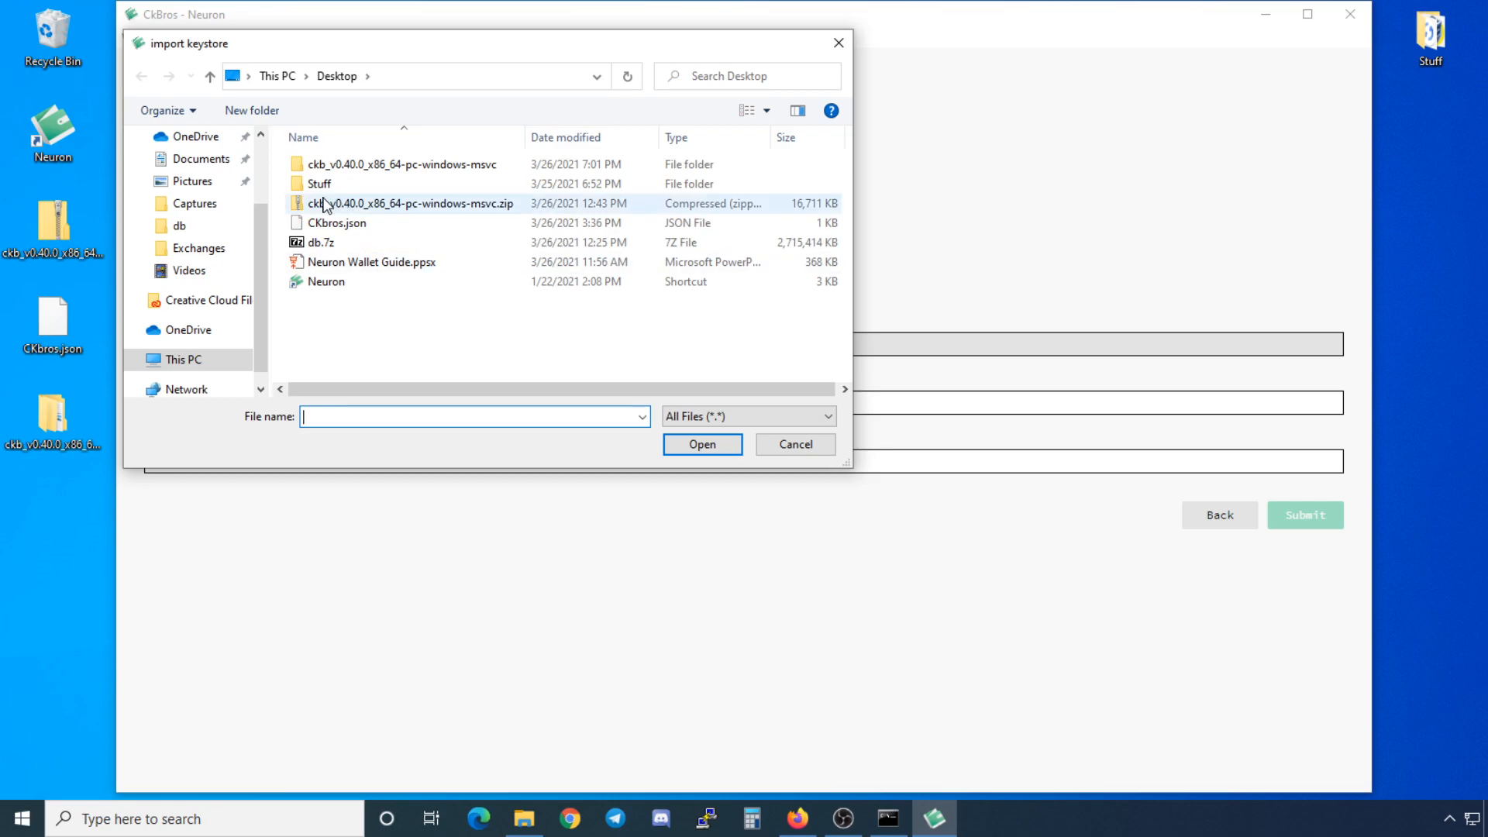
click(365, 223)
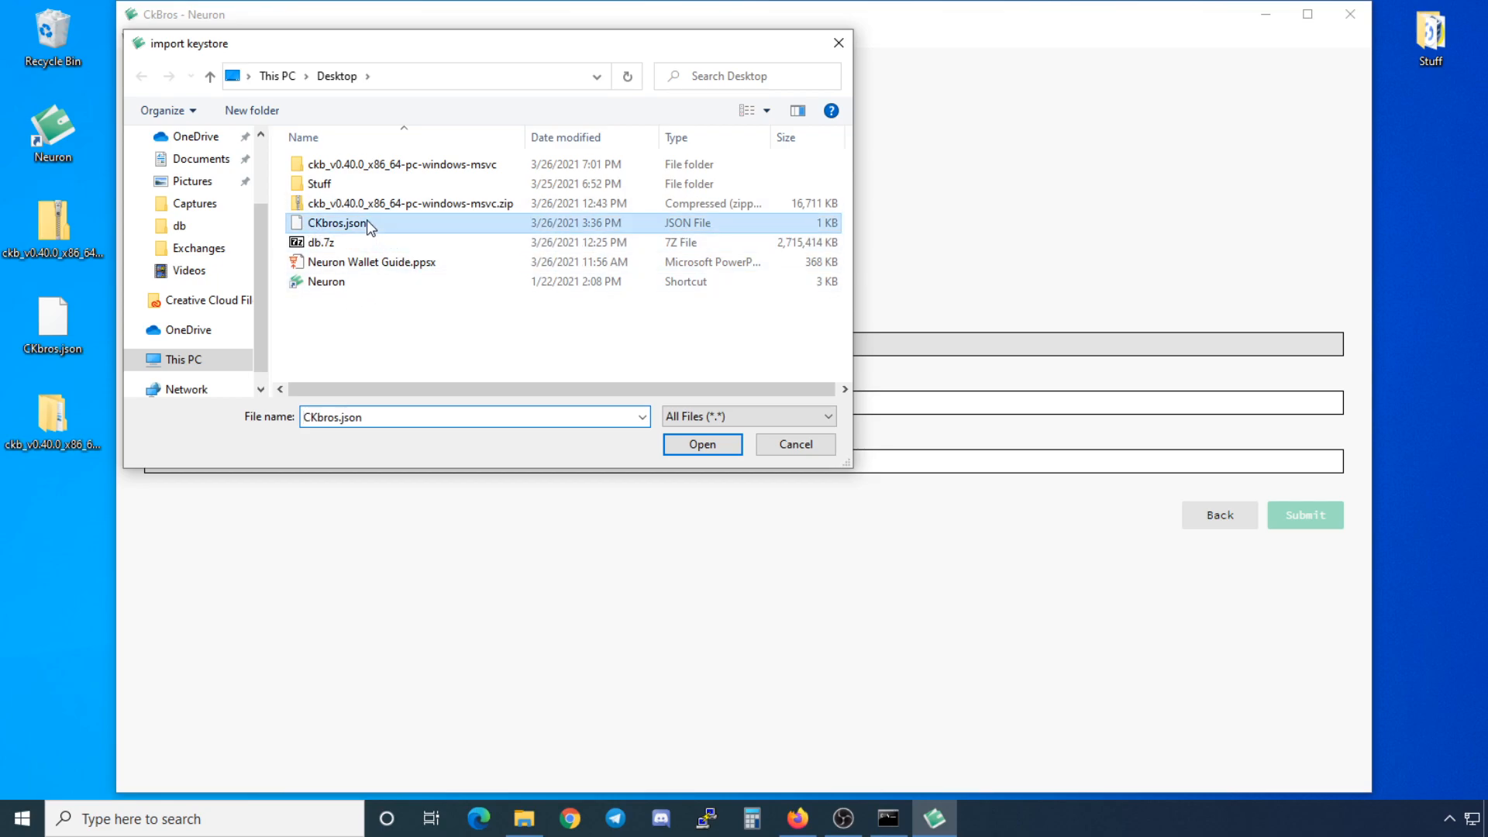
click(700, 445)
Step: Name the wallet CKbro, enter the keystore password and submit the import
triple_click(310, 404)
text(CKbro)
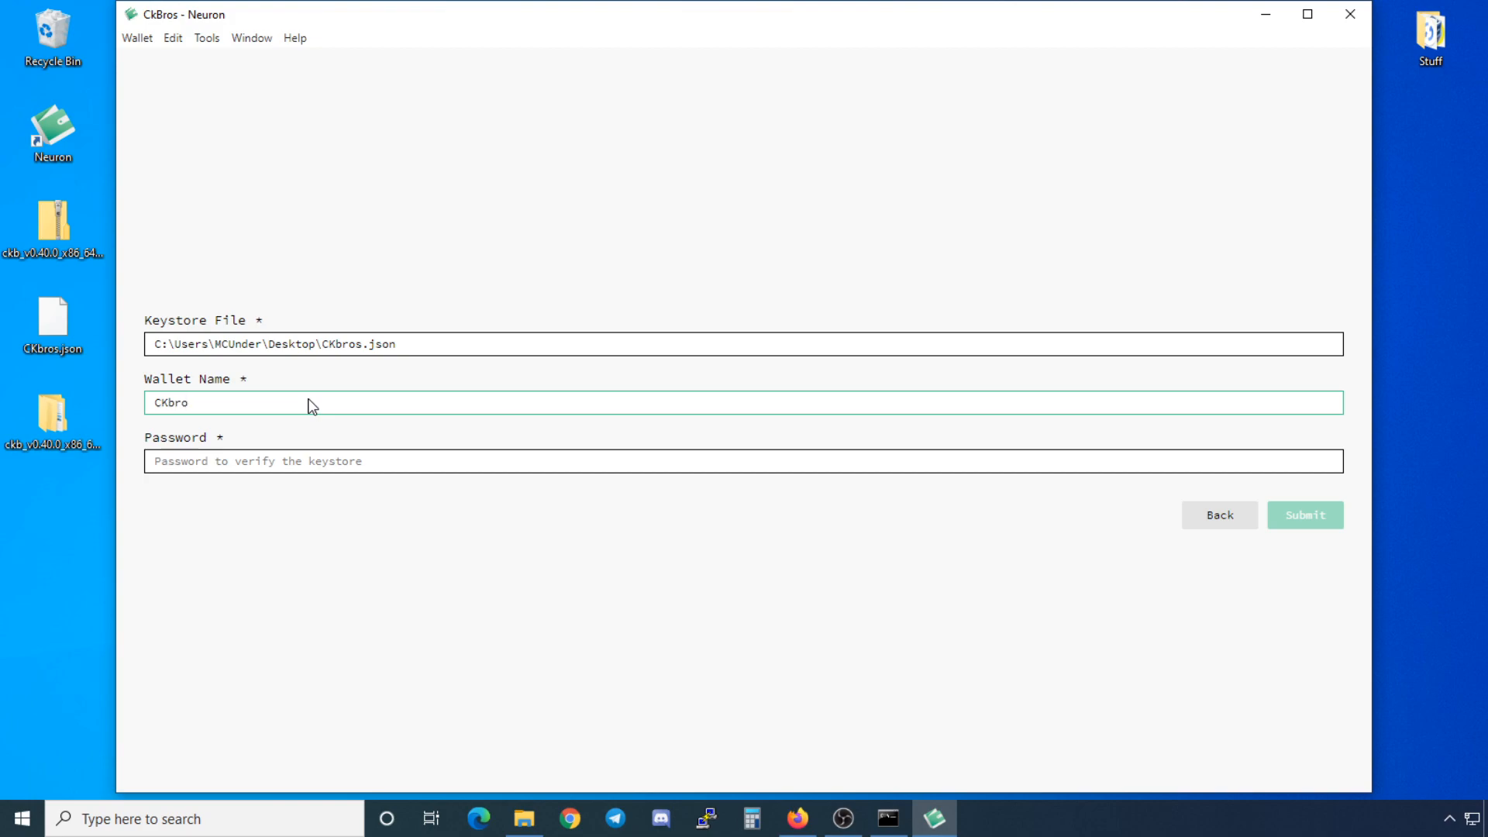
click(339, 469)
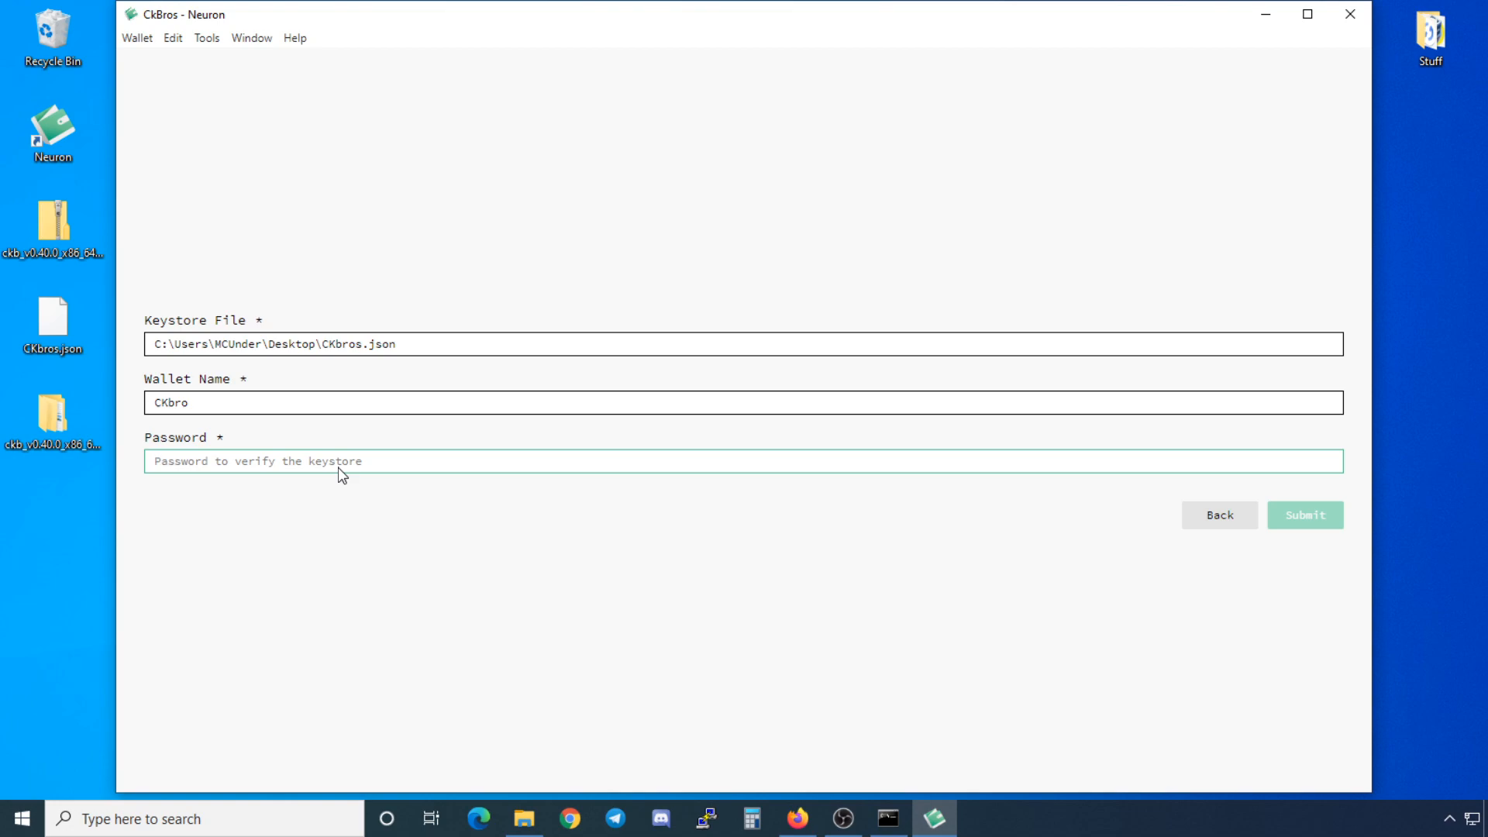
text(********)
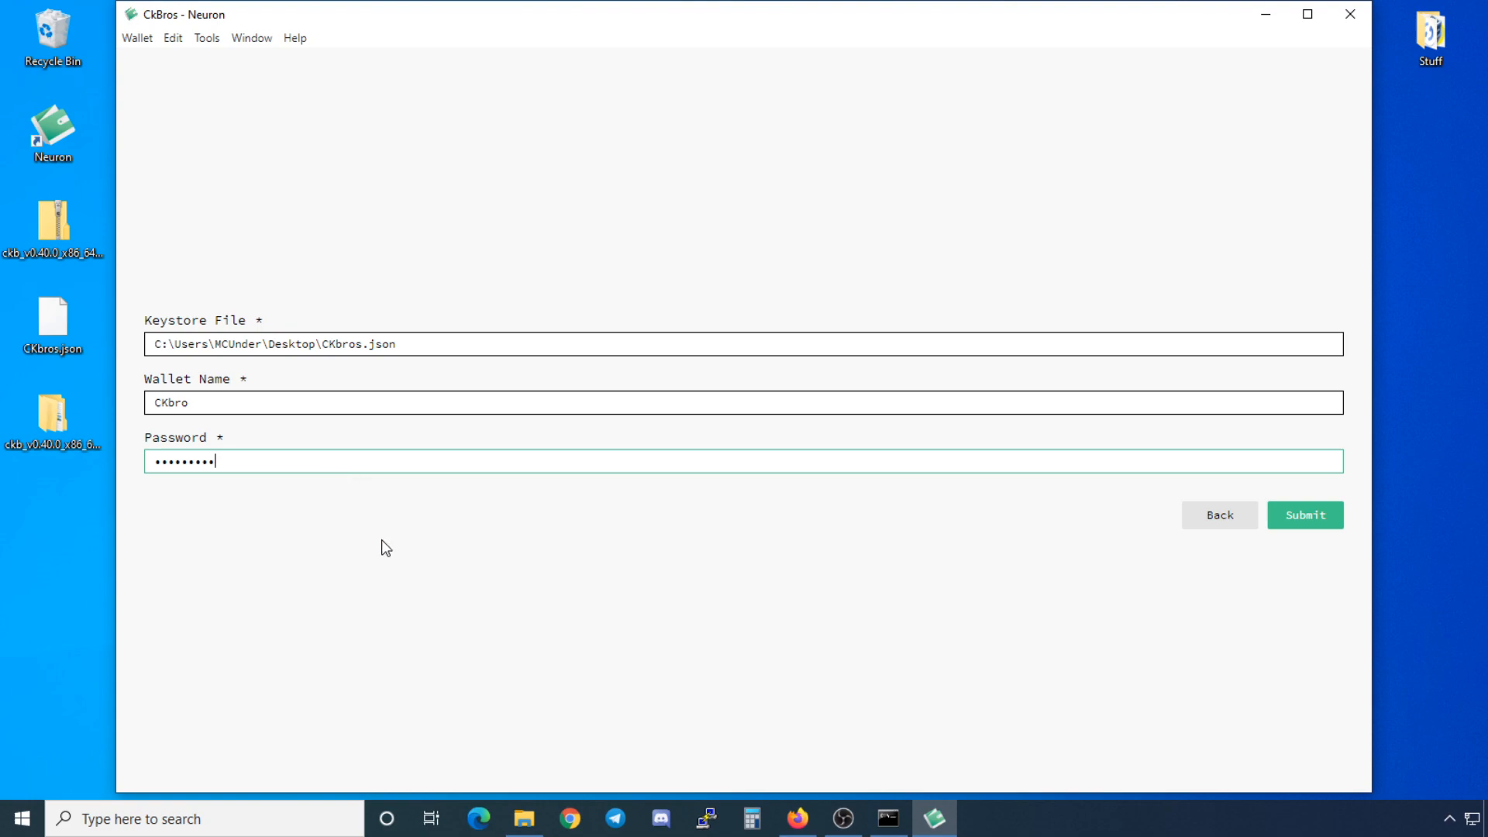
click(1315, 520)
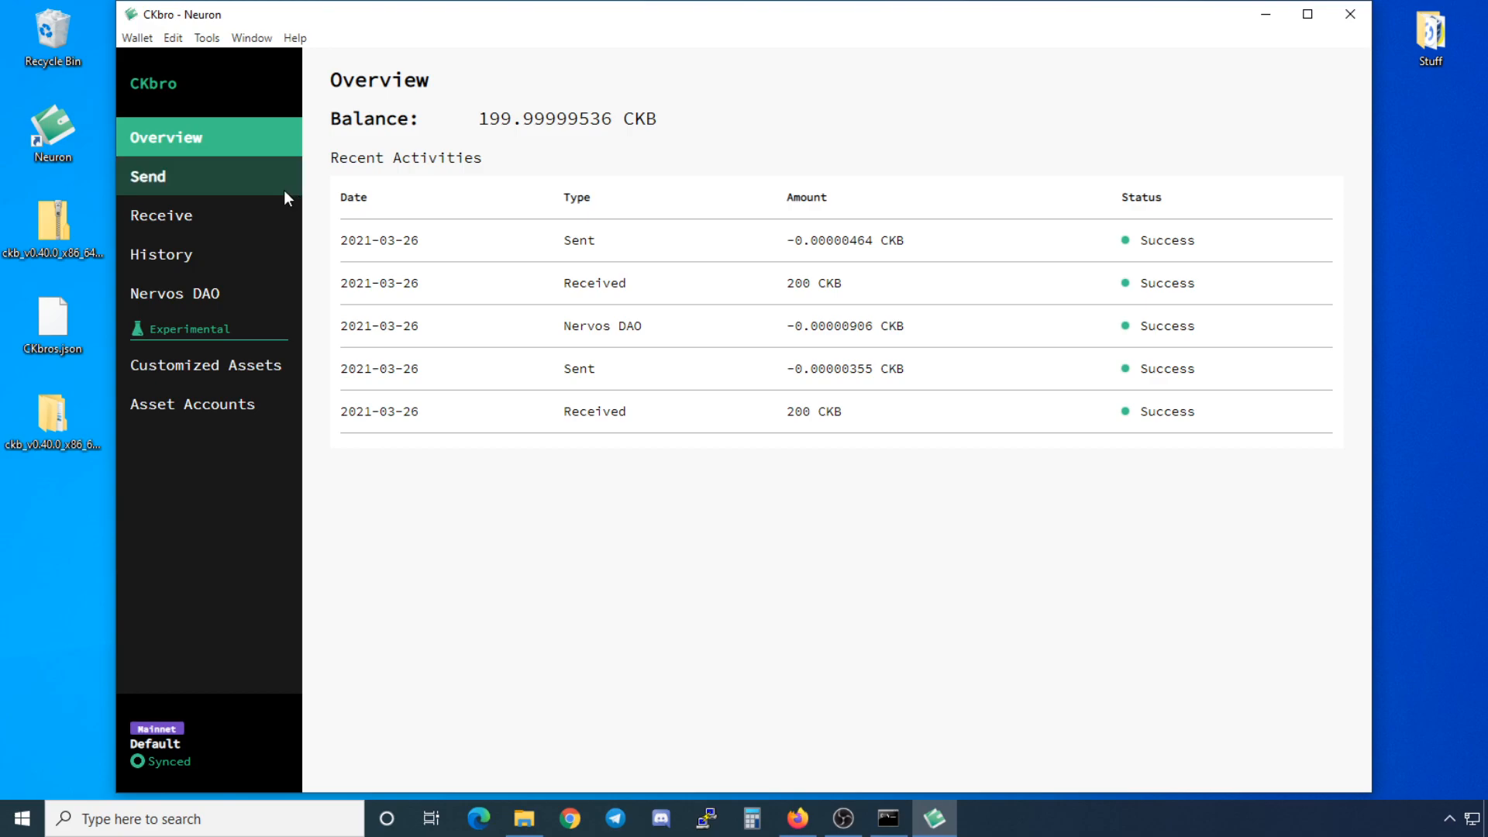
Step: Show the CKbro wallet's receiving address and QR code on the Receive page
click(258, 220)
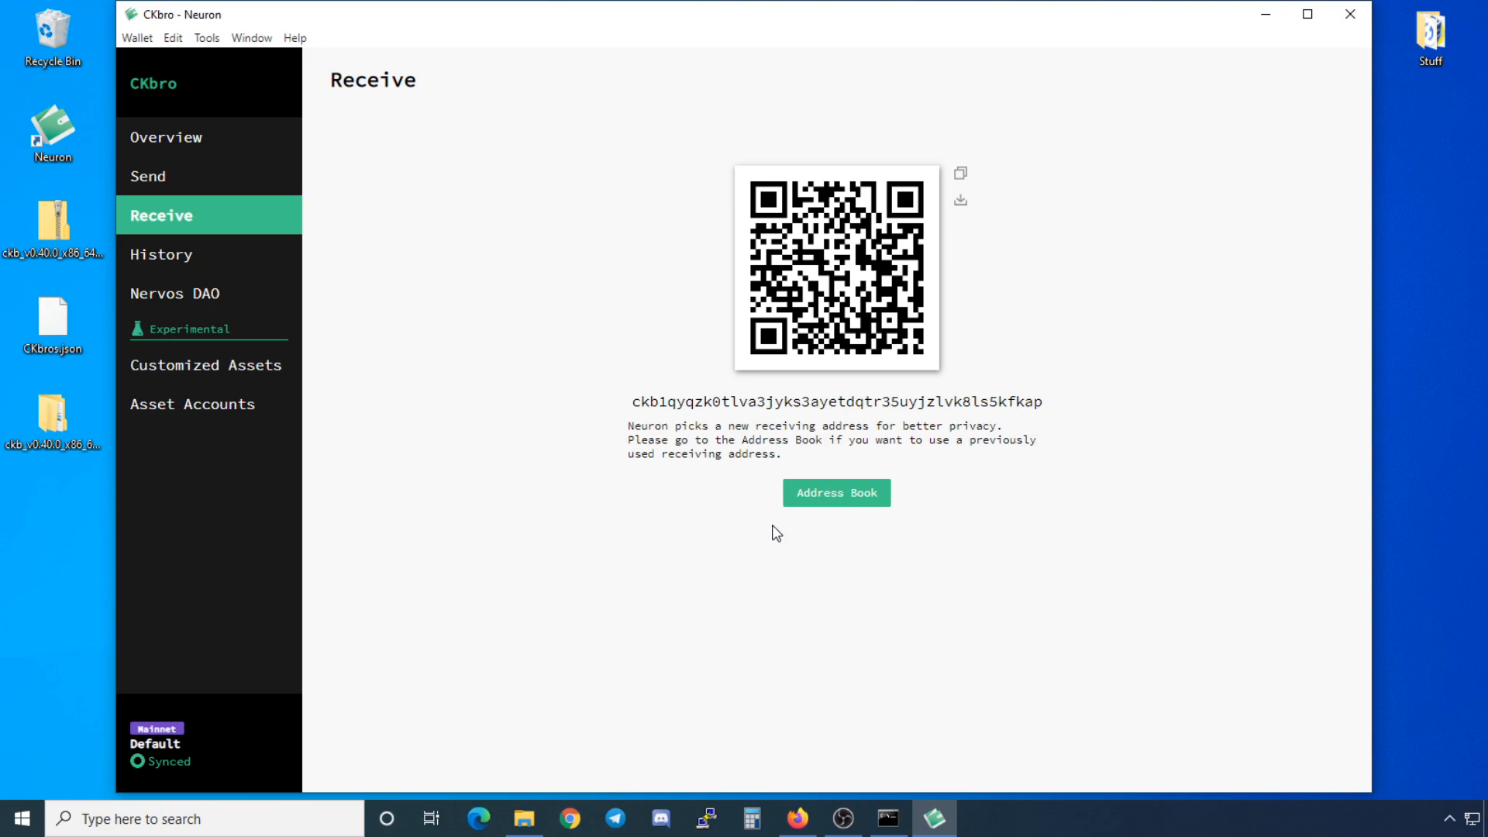
click(836, 494)
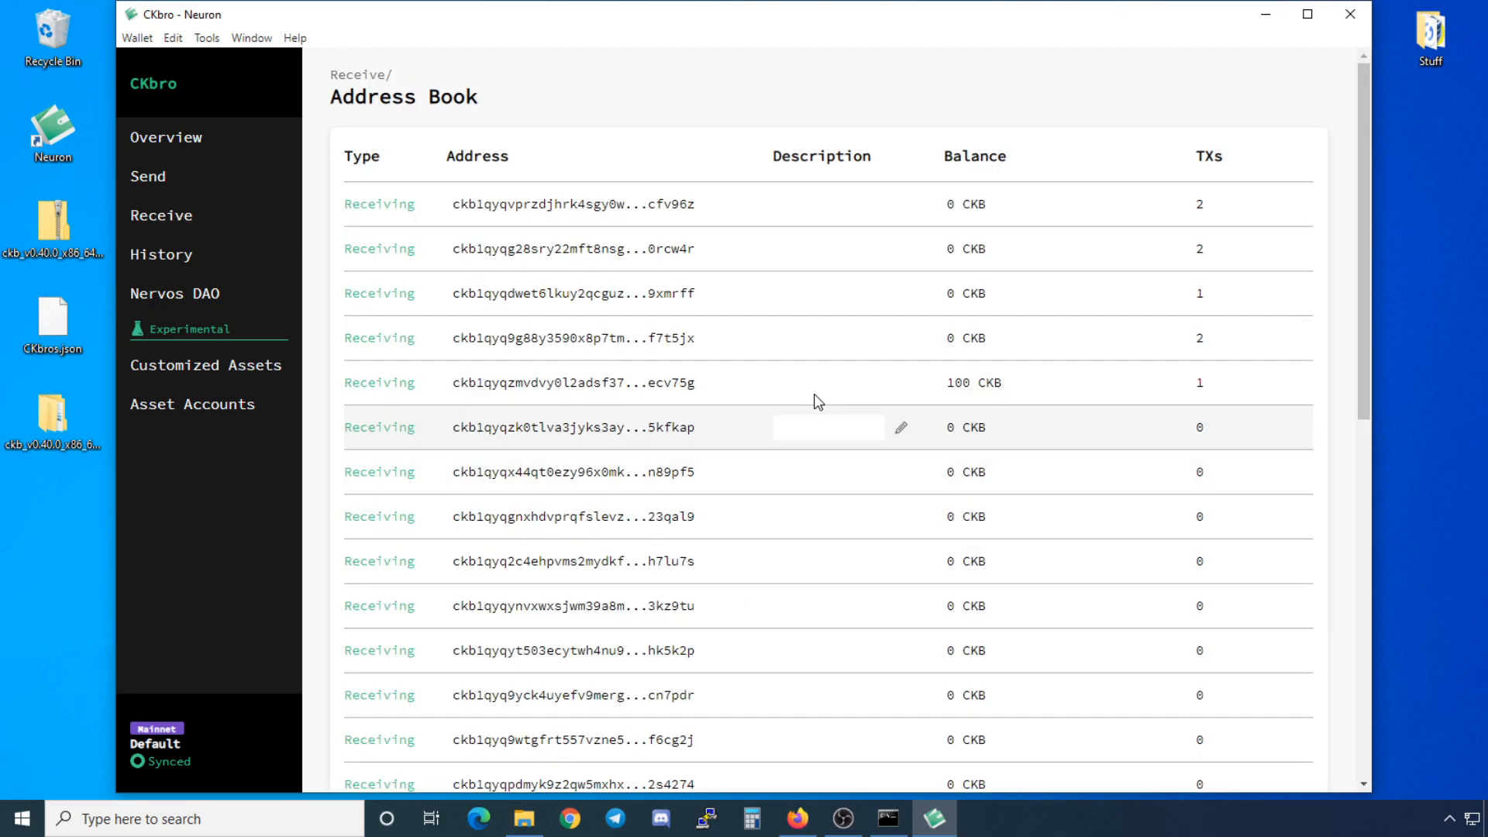
scroll(764, 360, down, 7)
scroll(762, 368, down, 2)
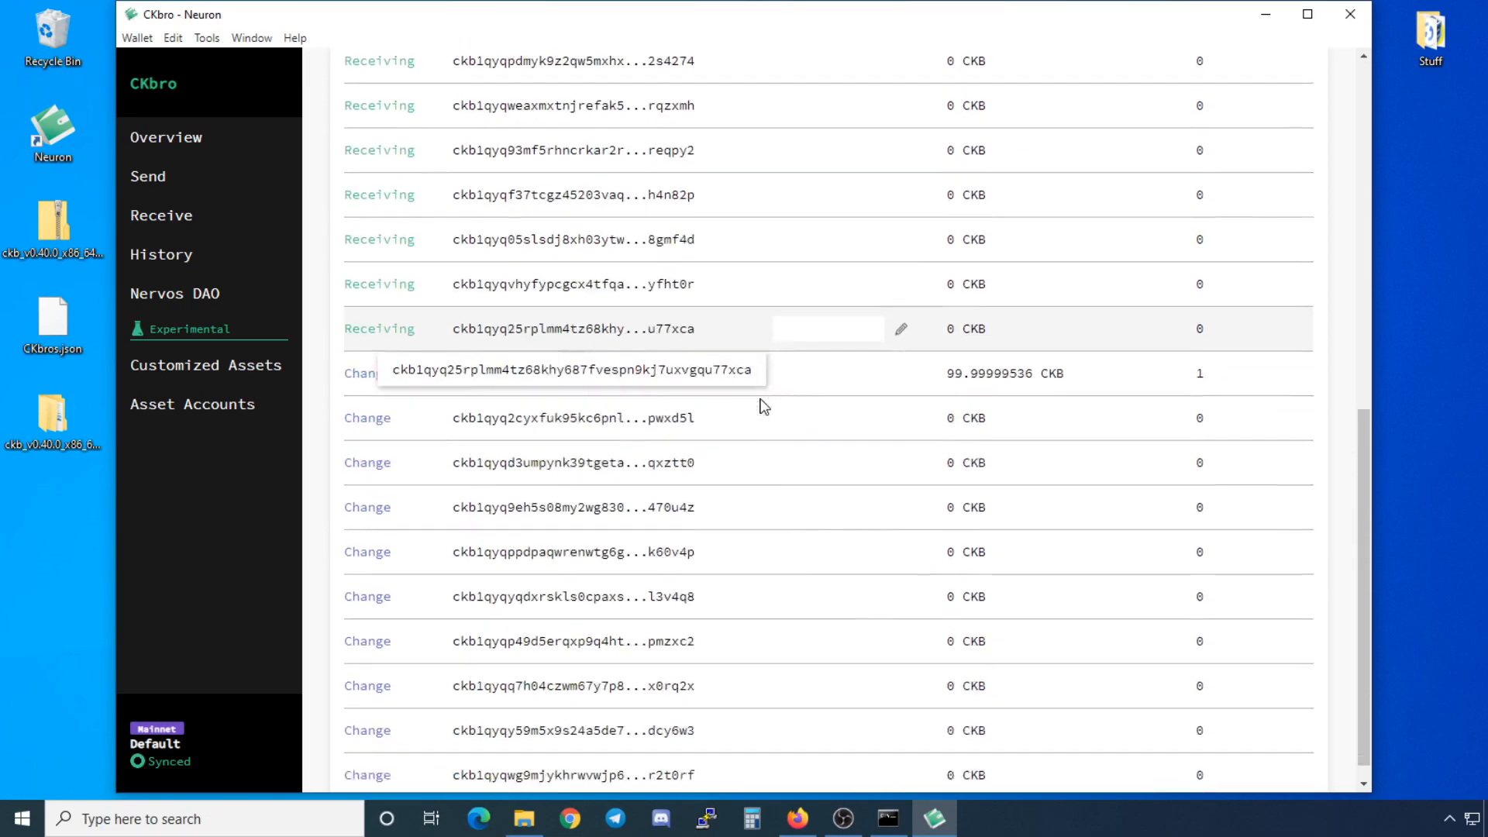
scroll(713, 571, up, 9)
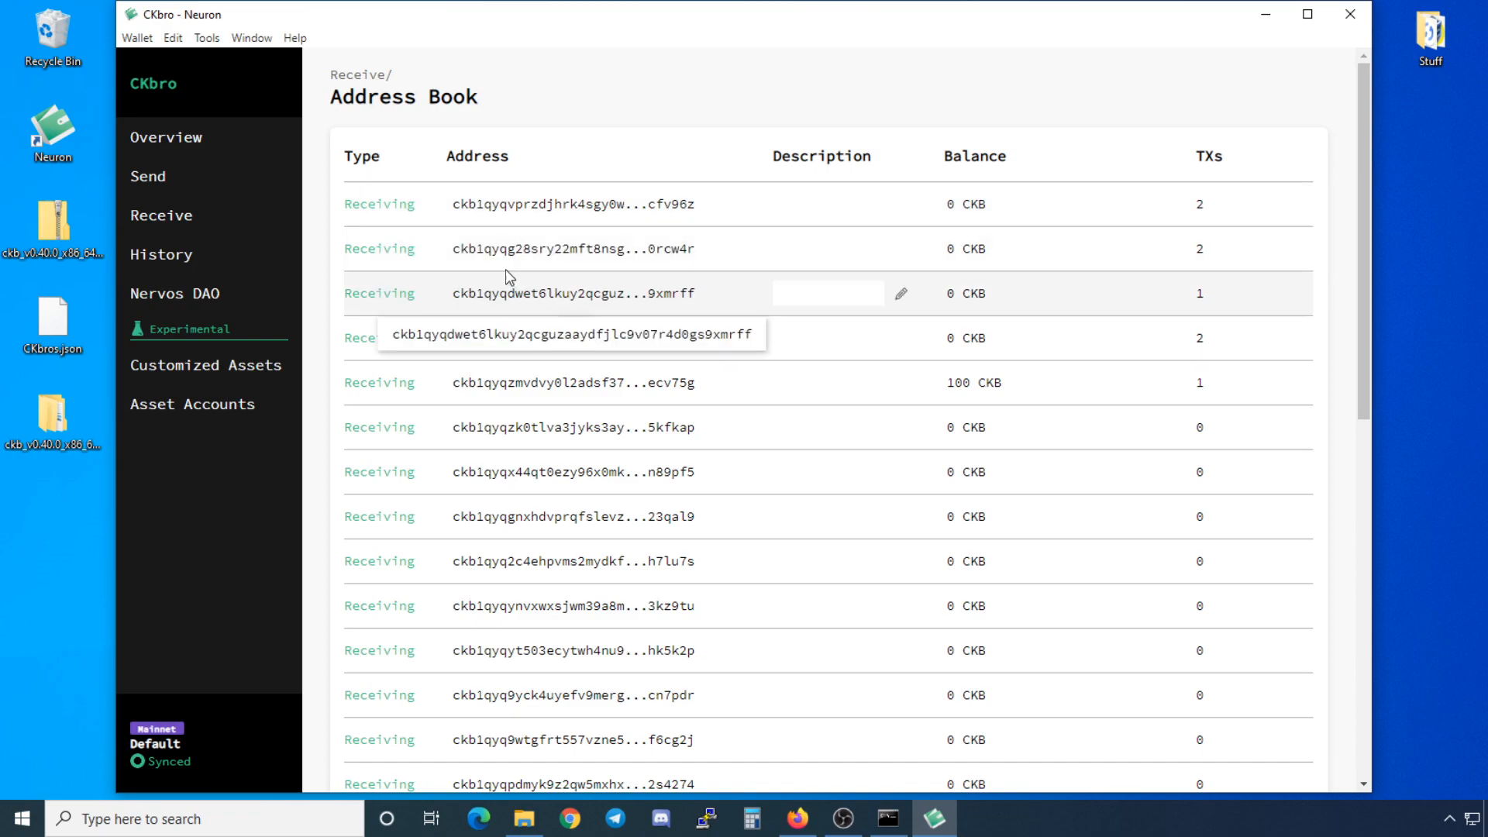
scroll(686, 401, down, 1)
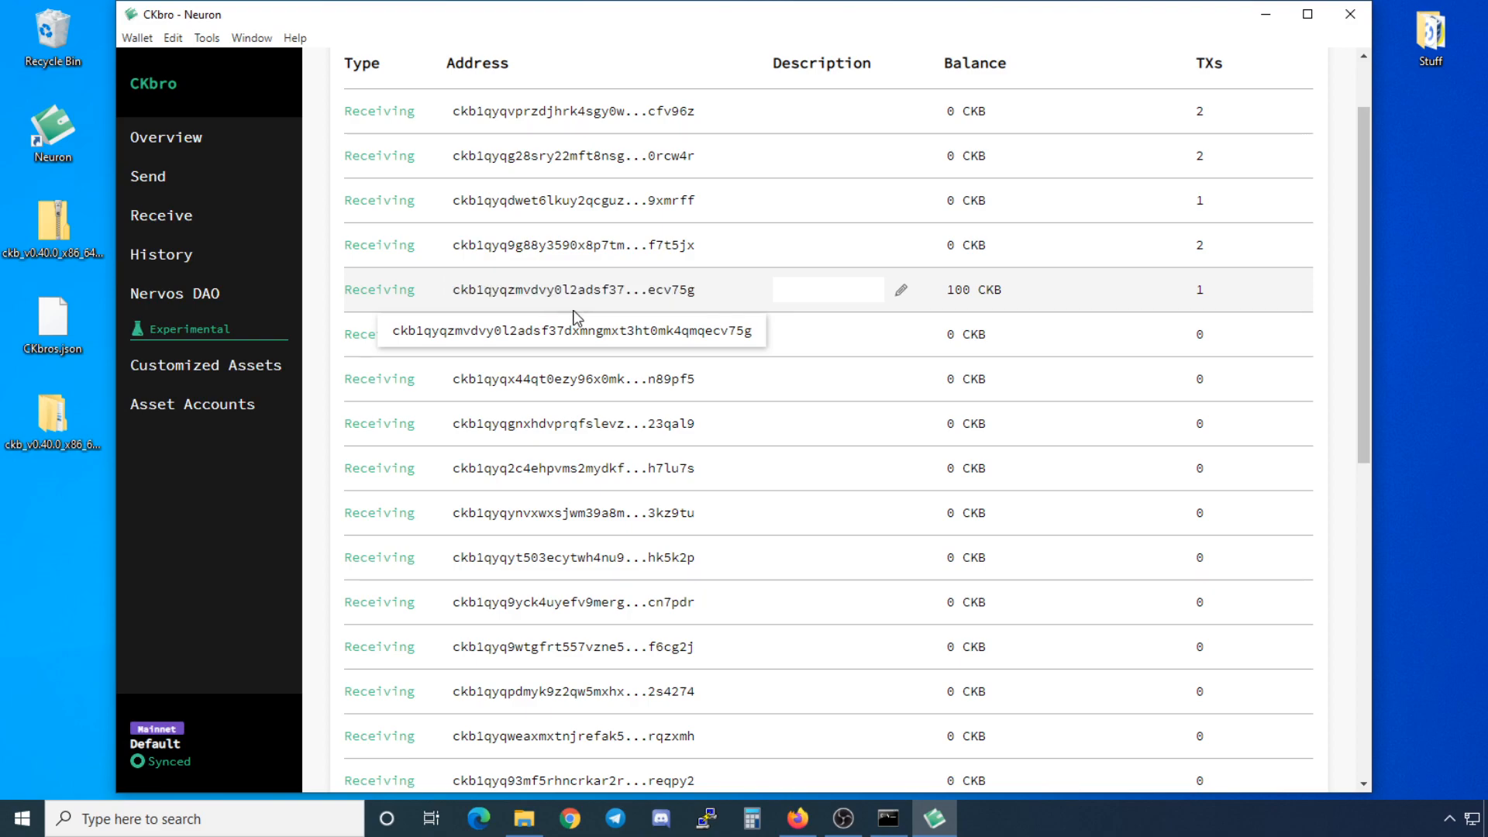
click(220, 230)
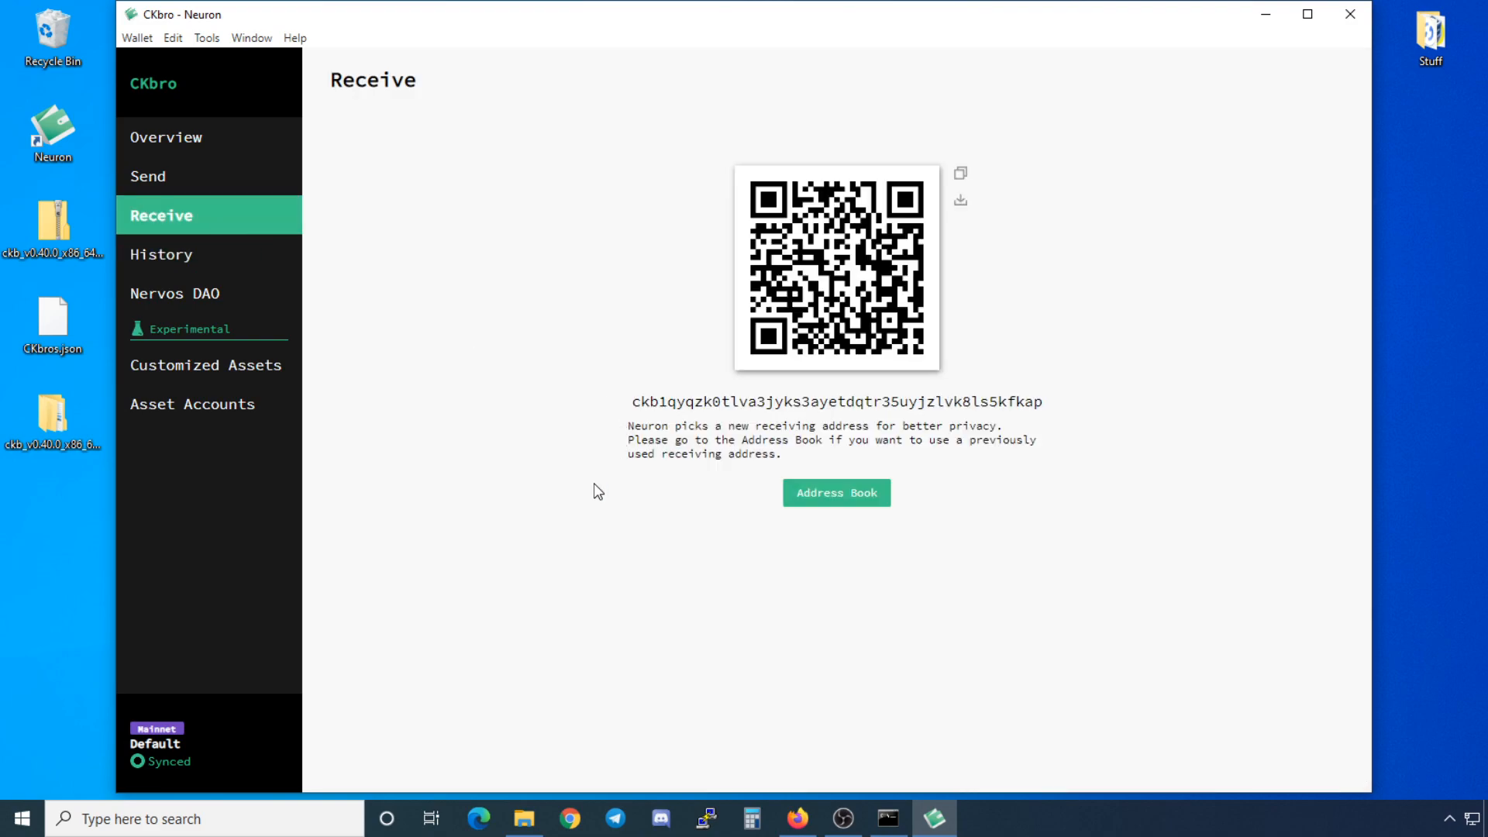
Step: Copy the wallet's receiving address and paste it as the Send recipient
click(770, 404)
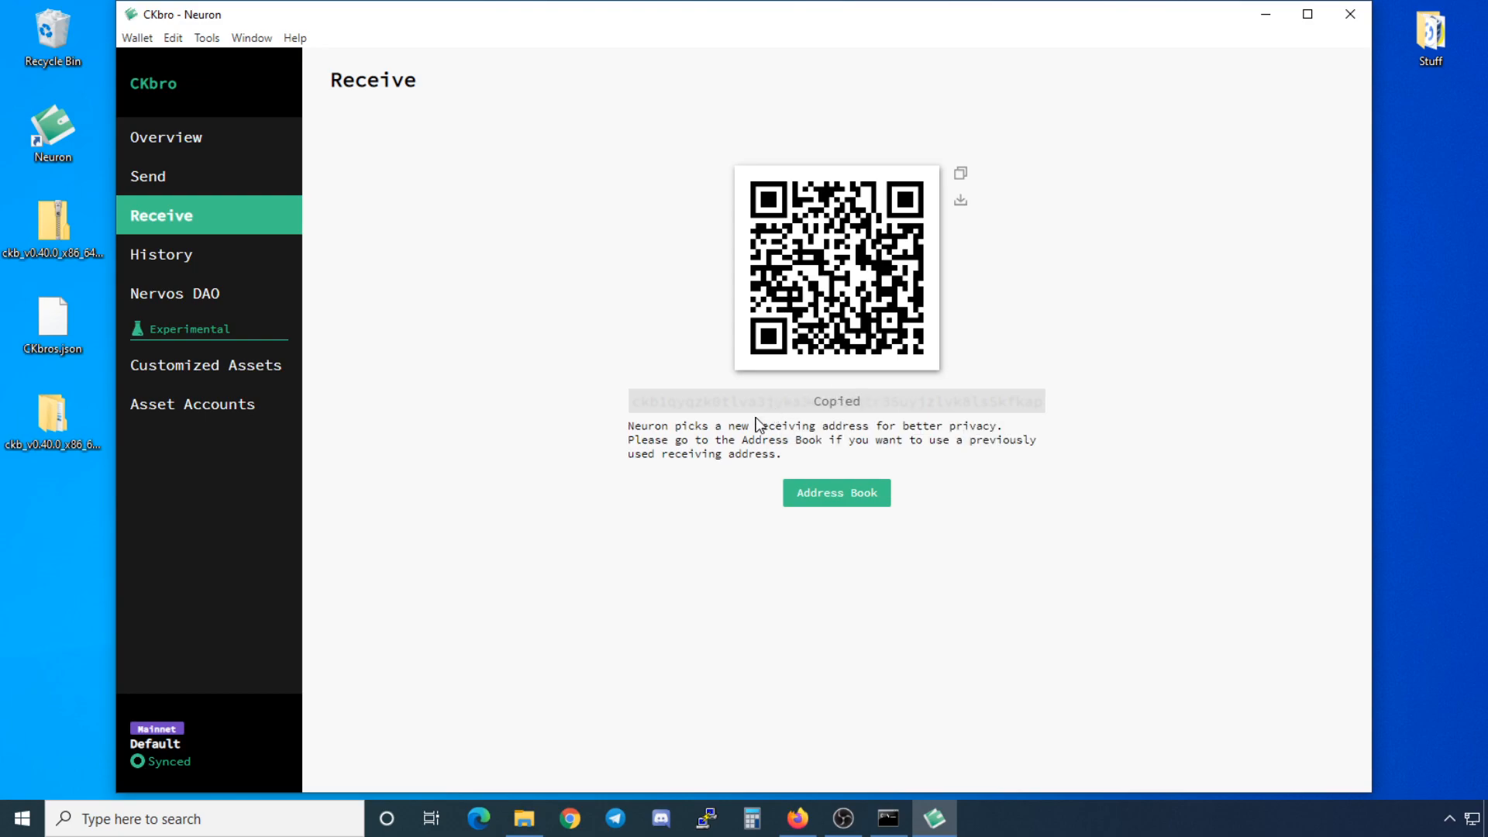
click(213, 181)
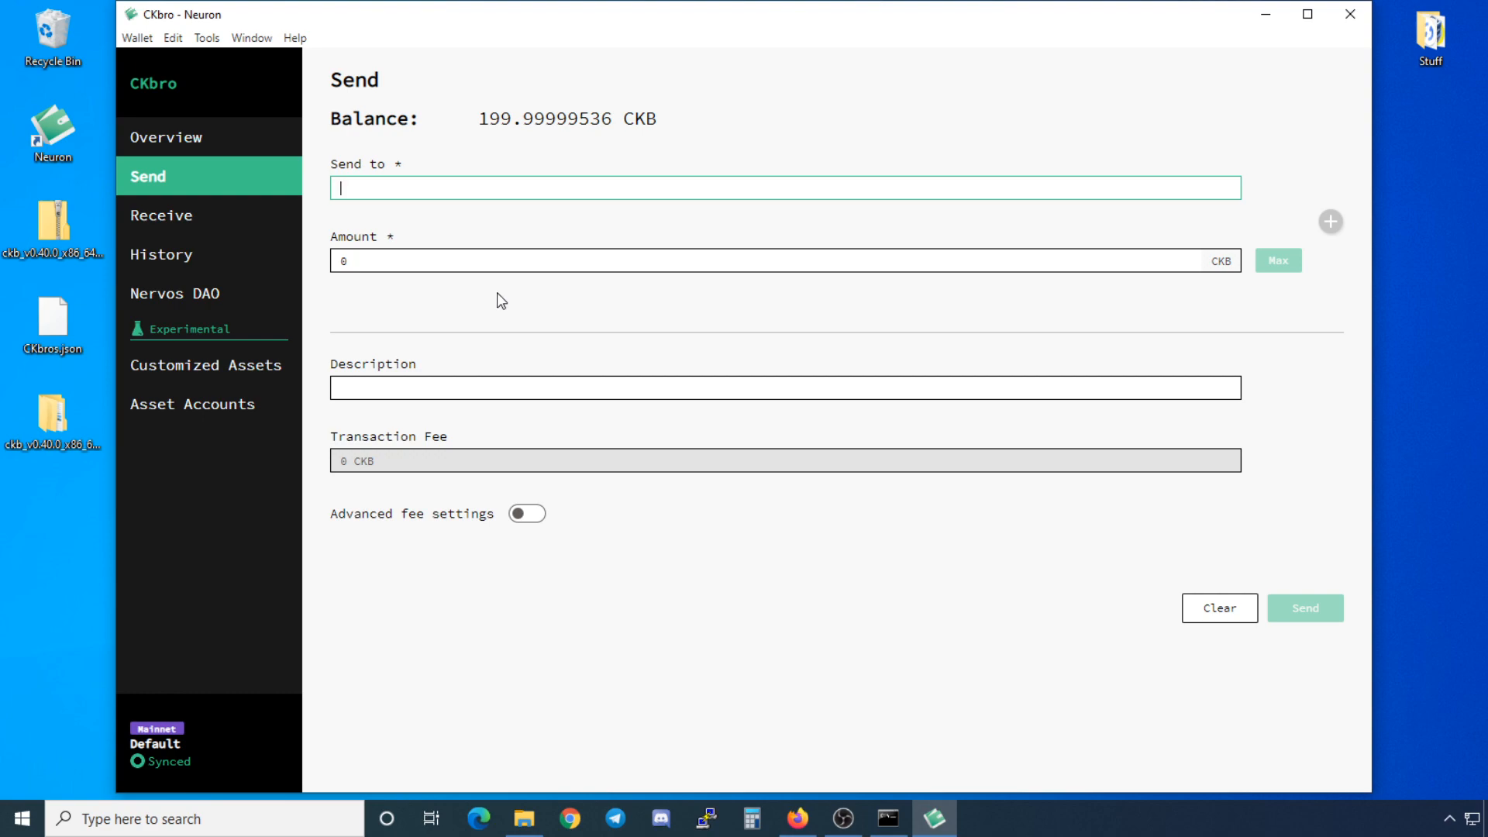
text(ckb1qyqzk0tlva3jyks3ayetdqtr35uyjzlvk8ls5kfkap)
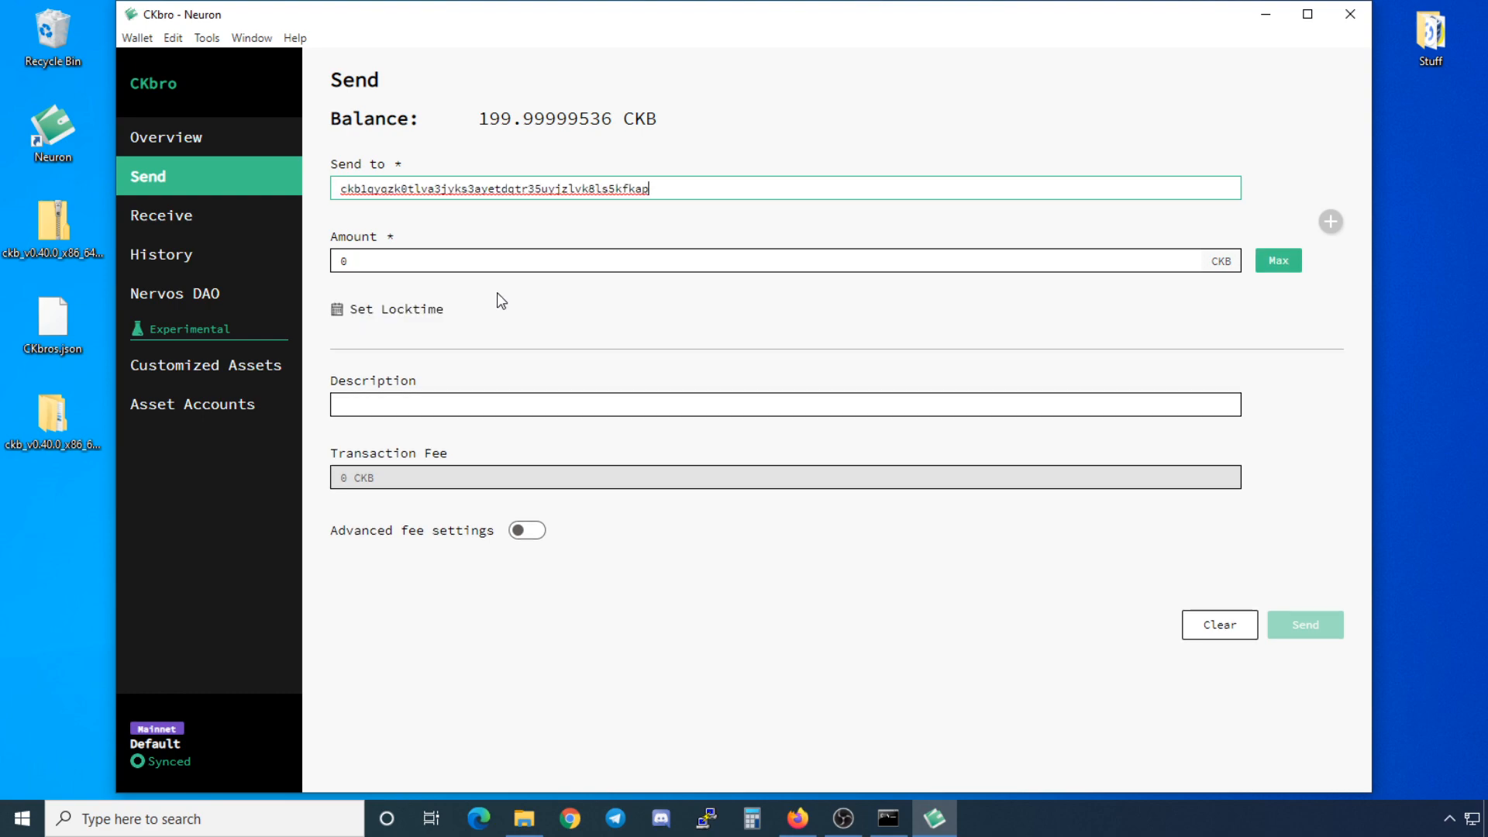
Step: Enter 100 CKB as the amount, then change it to 50 CKB, hitting the 61 CKB minimum error
click(455, 268)
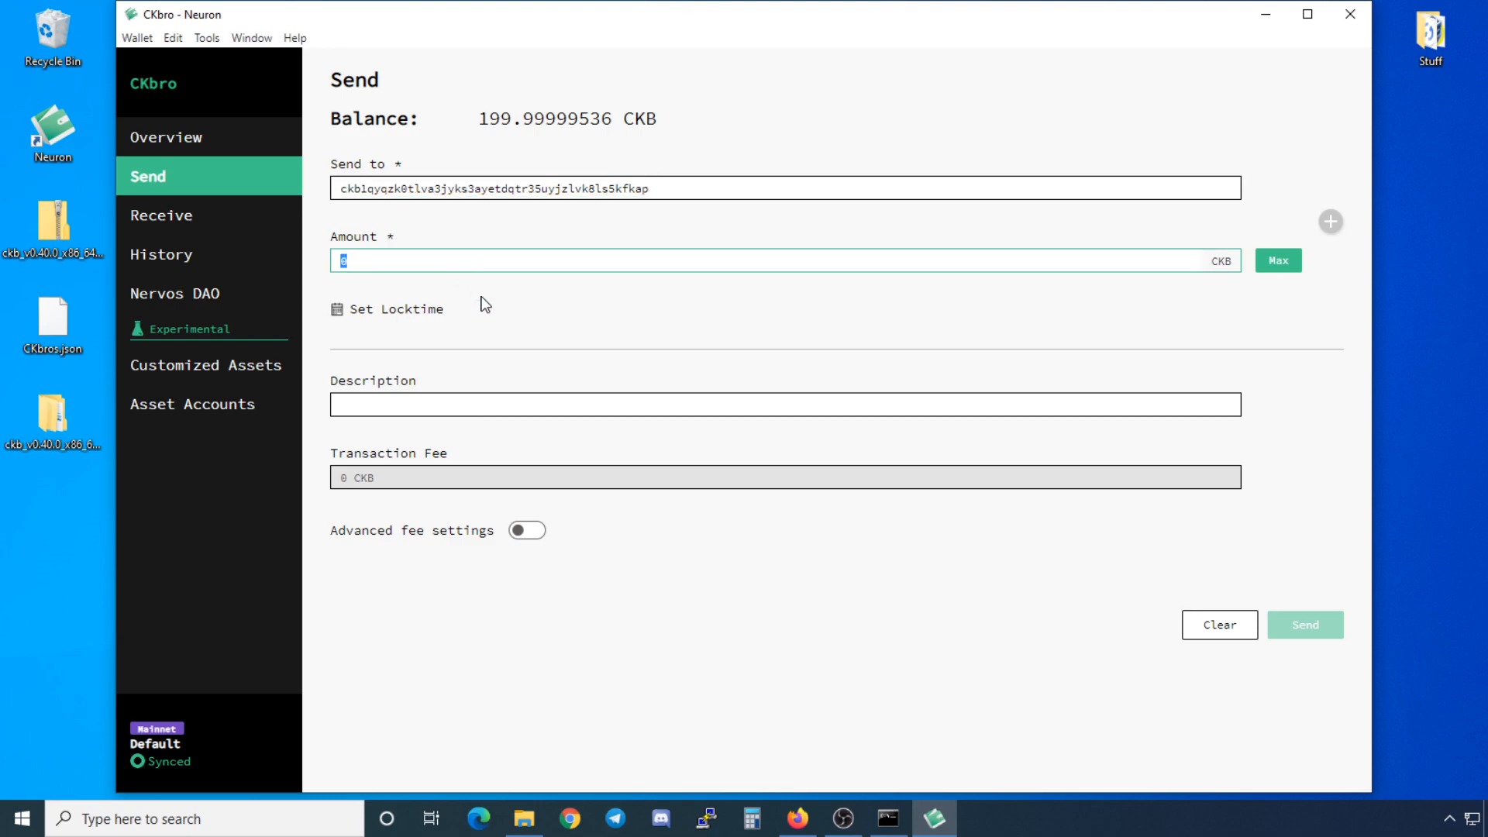
text(100)
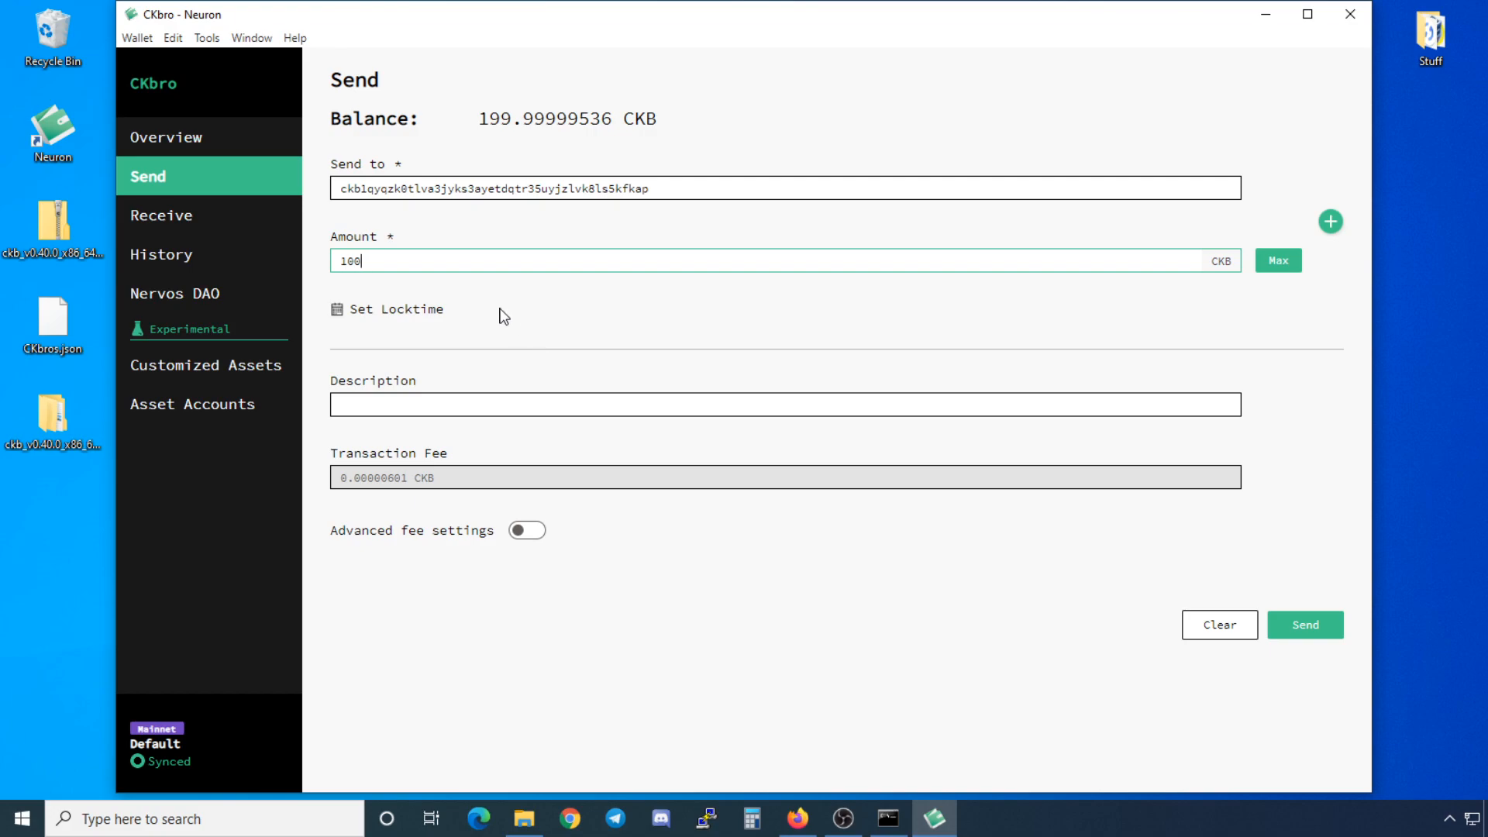
double_click(483, 262)
text(50)
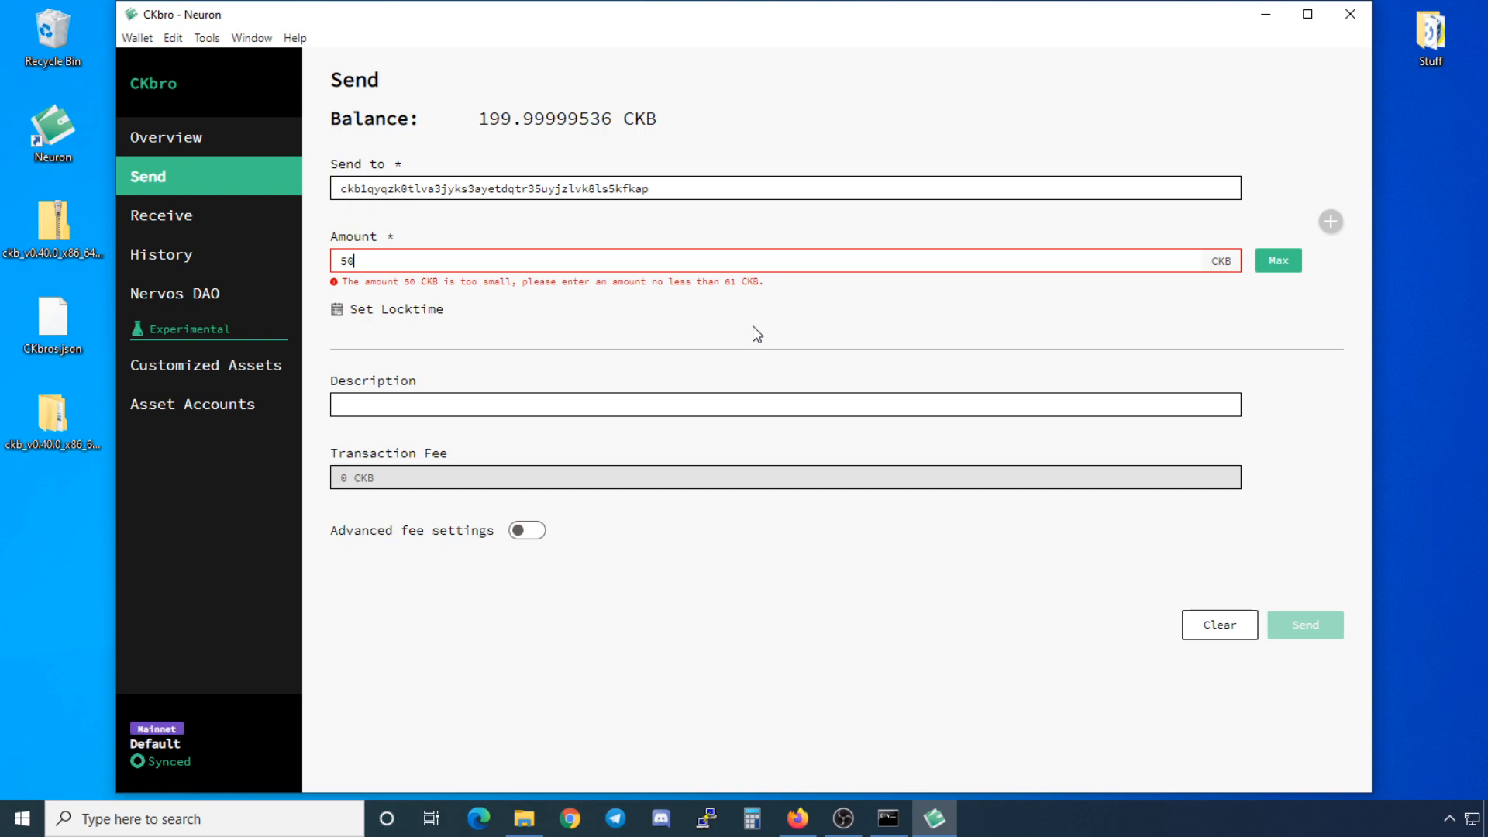
Step: Replace the 50 CKB amount with 100 CKB, clearing the error and giving a 0.00000601 CKB fee
key(ctrl+a)
text(100)
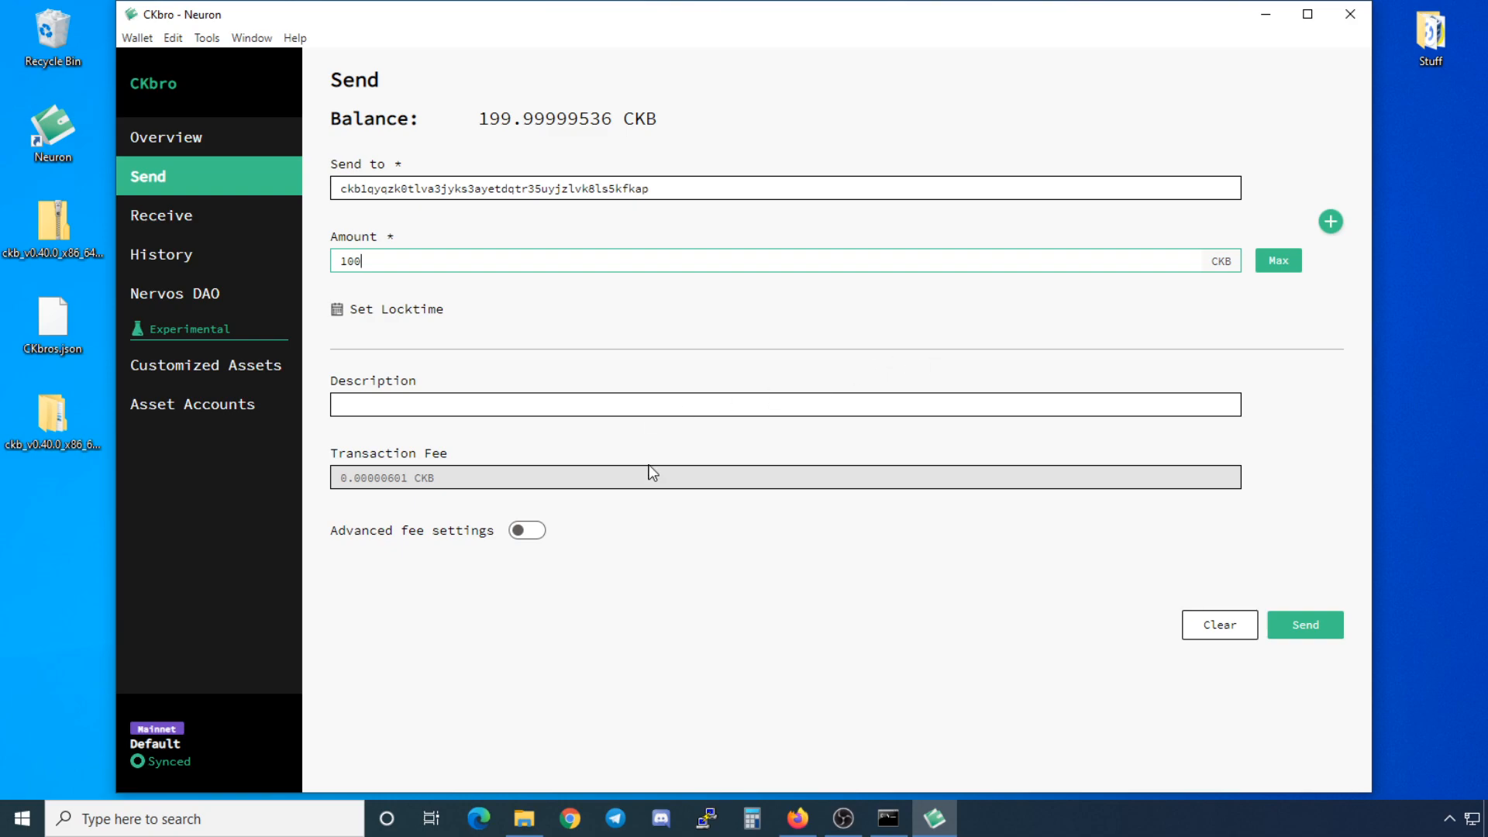
Step: Send the 100 CKB transfer, confirming it with the wallet password
click(1322, 620)
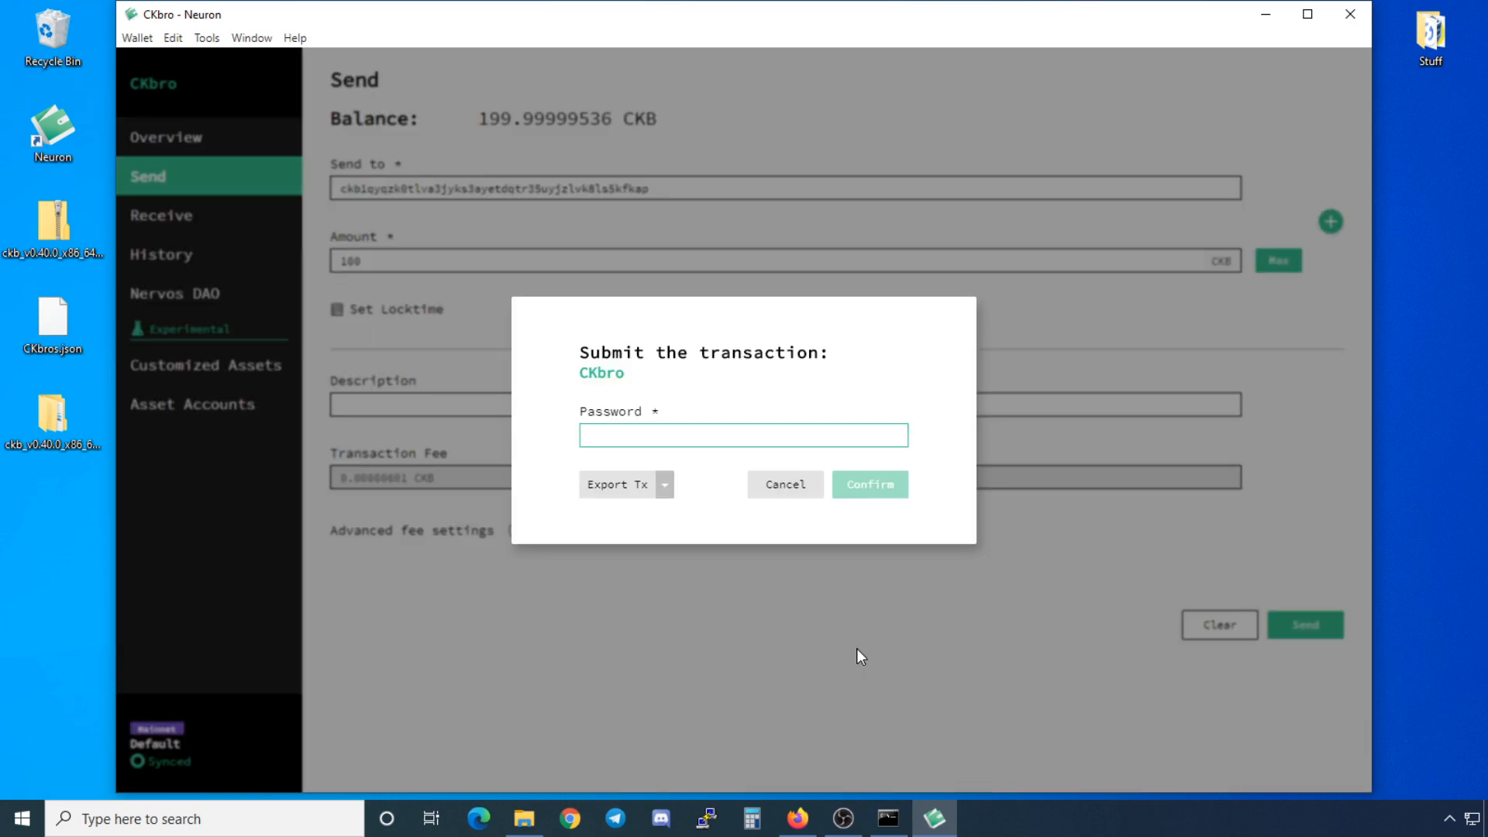
text(•••••••)
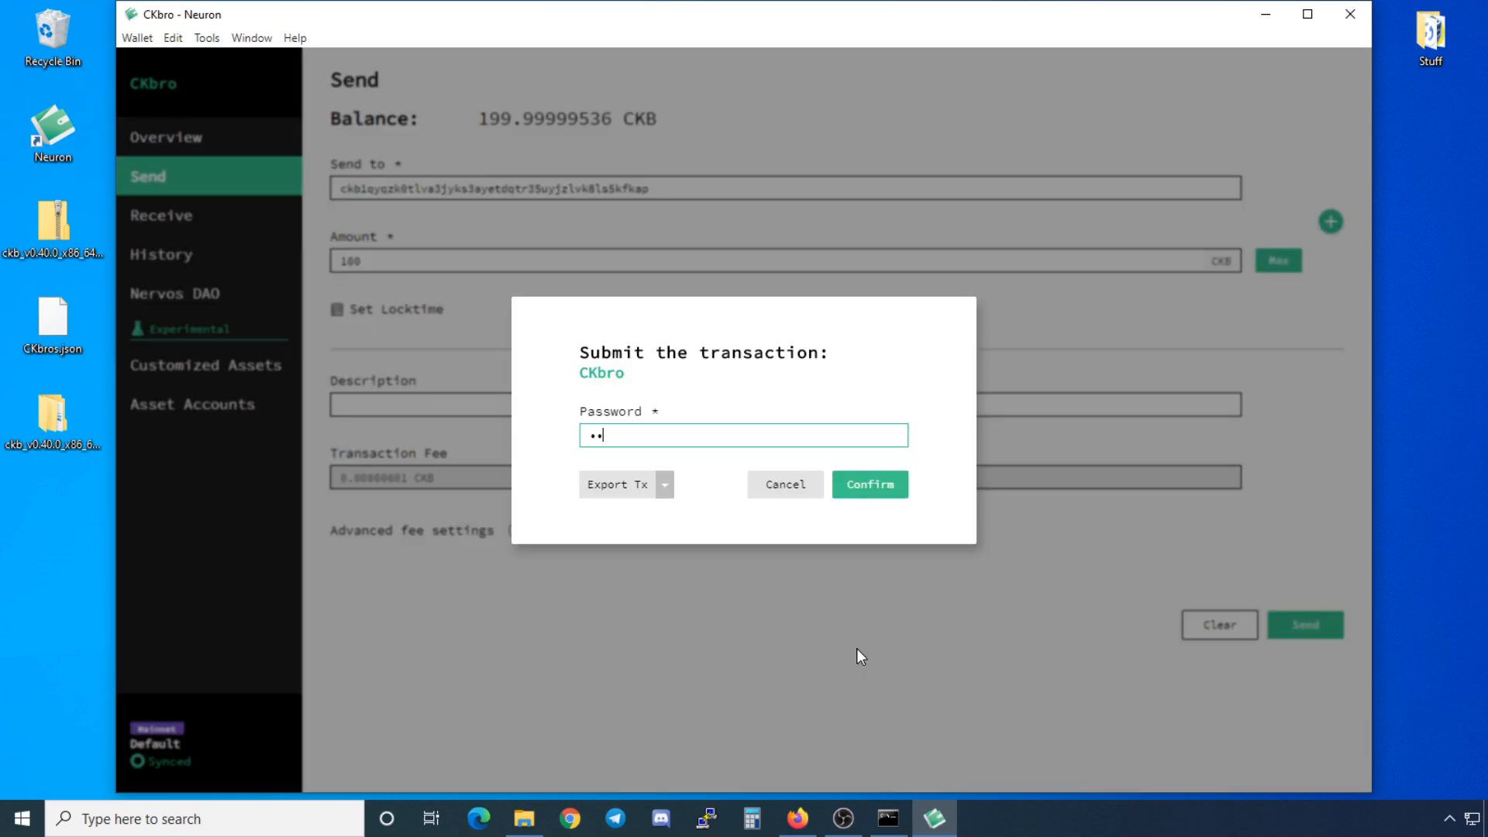
text(•)
click(876, 489)
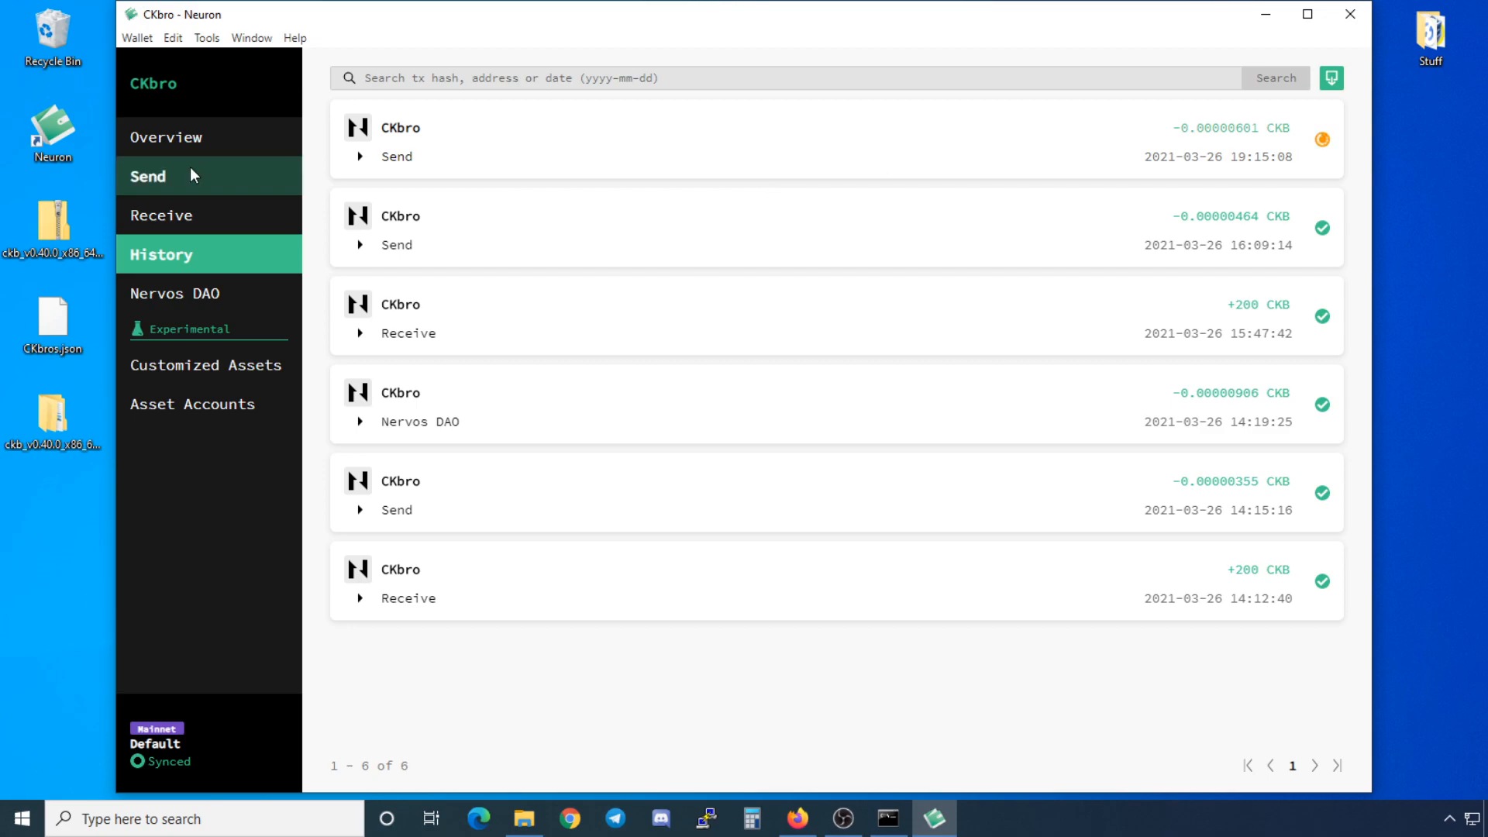
click(192, 145)
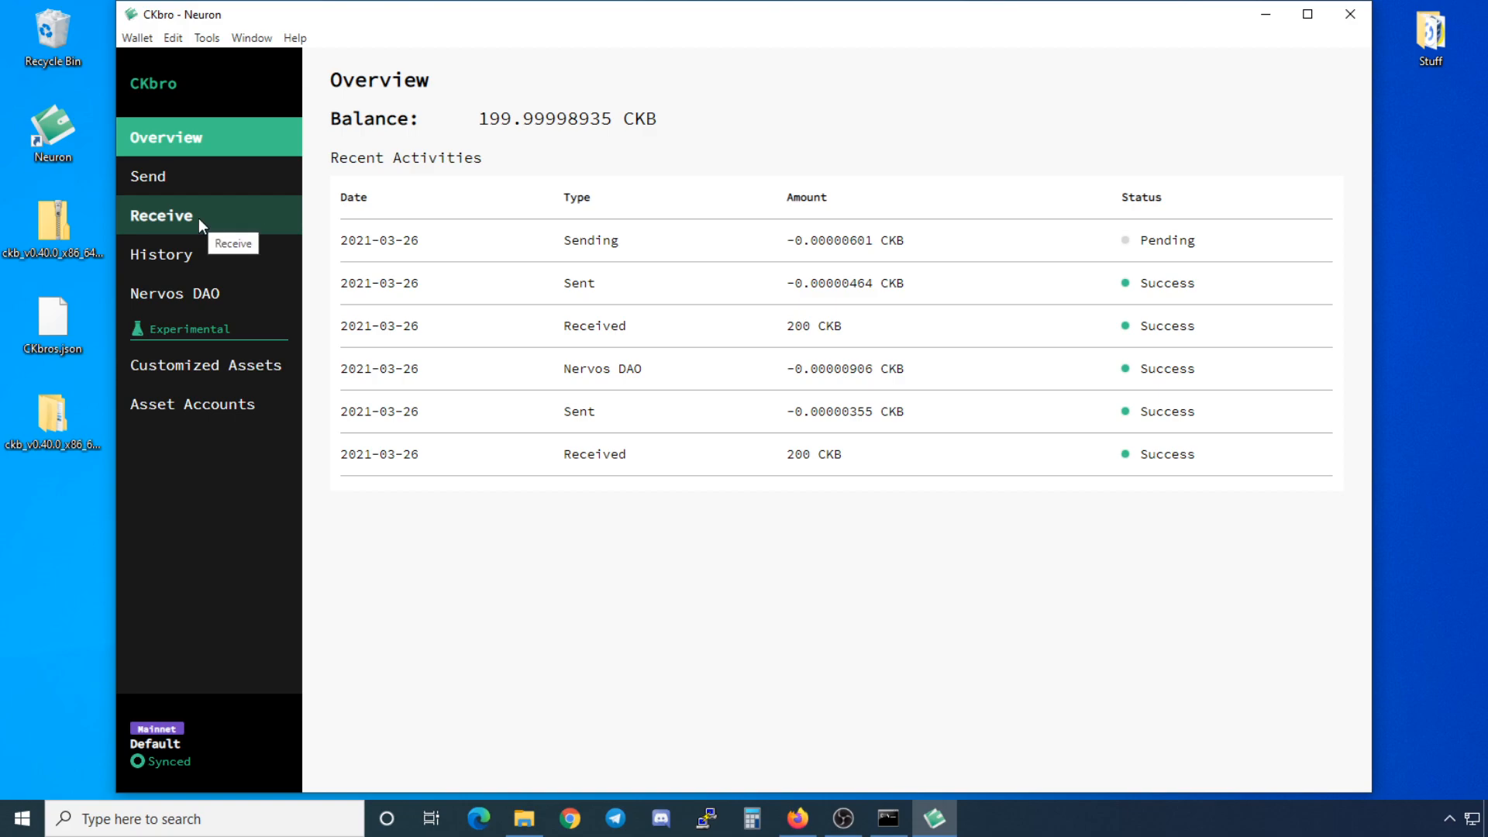
click(249, 259)
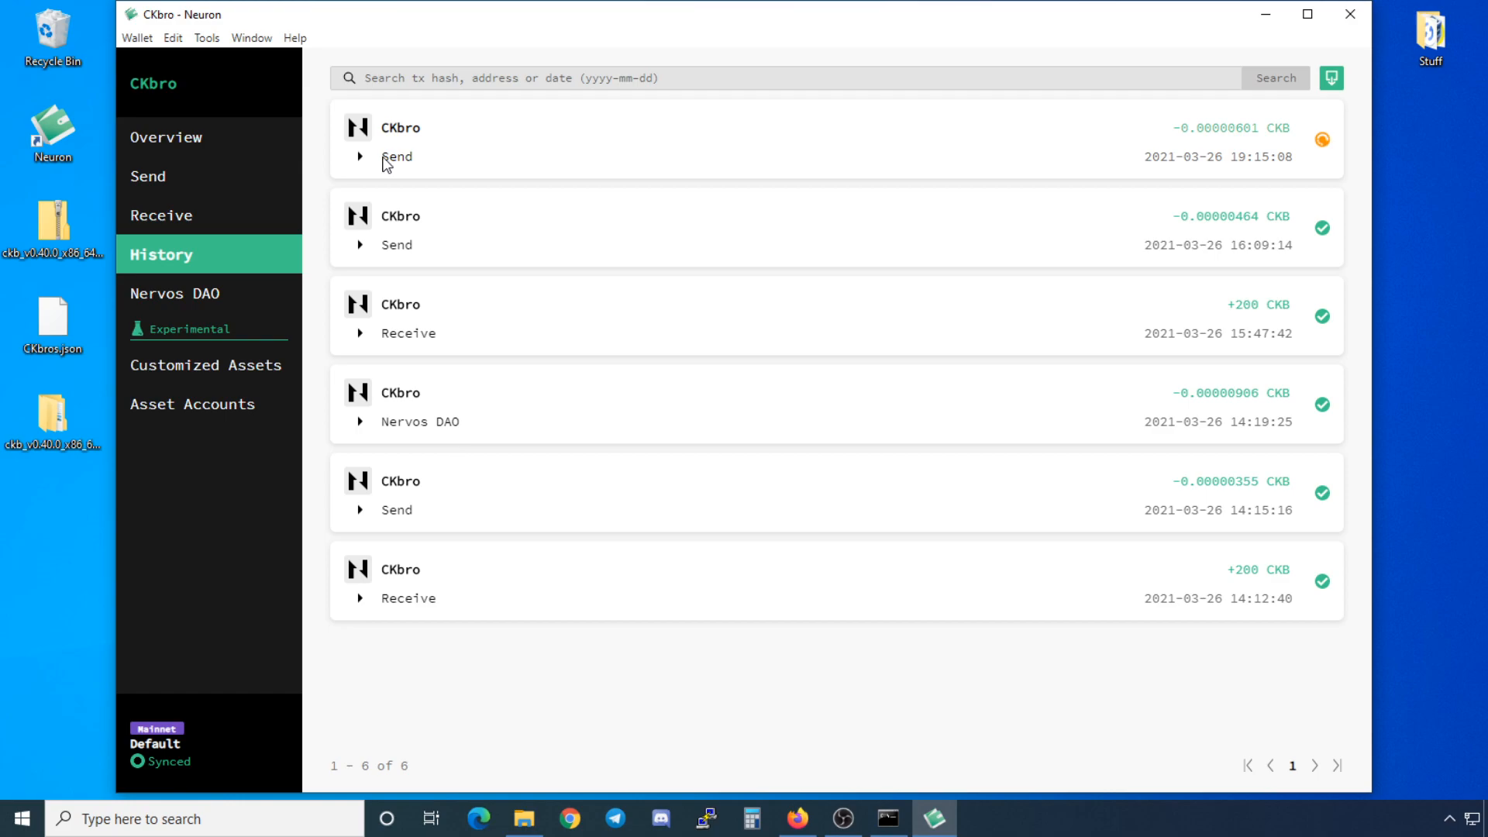
Step: Expand the pending Send in History to check its status, then go to the Nervos DAO page
click(386, 161)
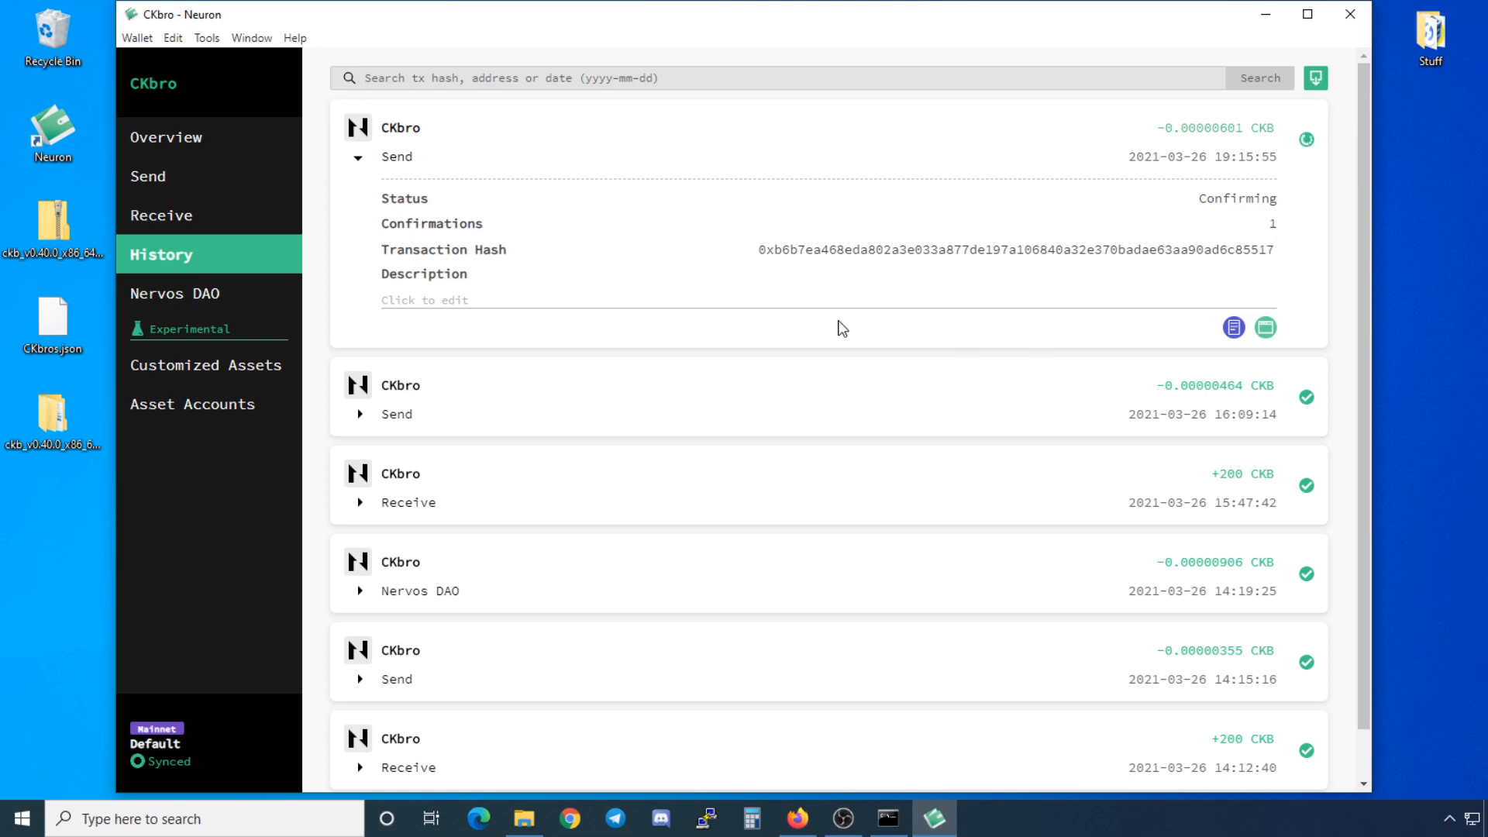
click(219, 304)
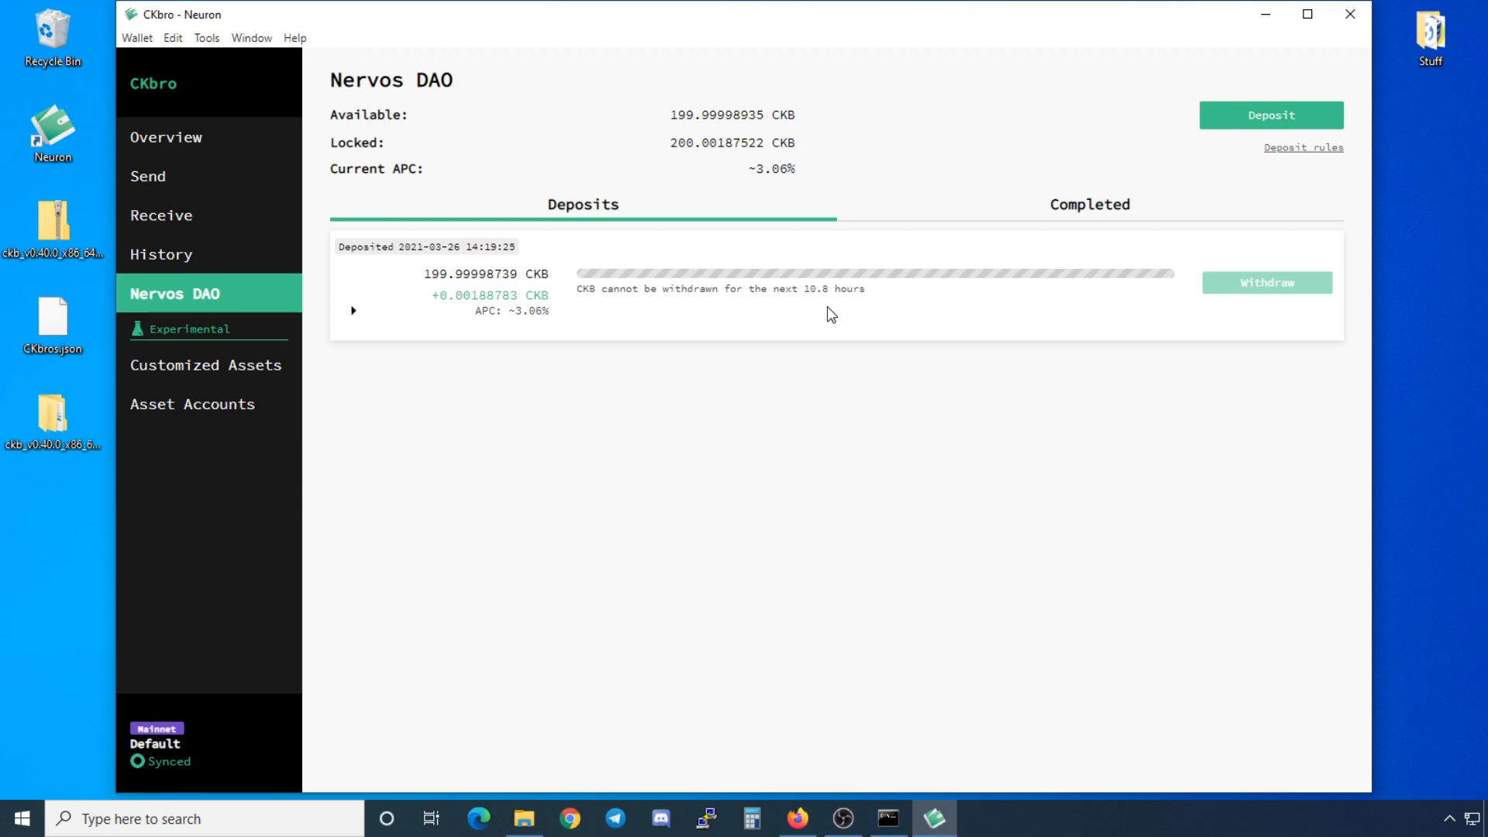
Step: Start a new Nervos DAO deposit from the Nervos DAO page
click(1232, 117)
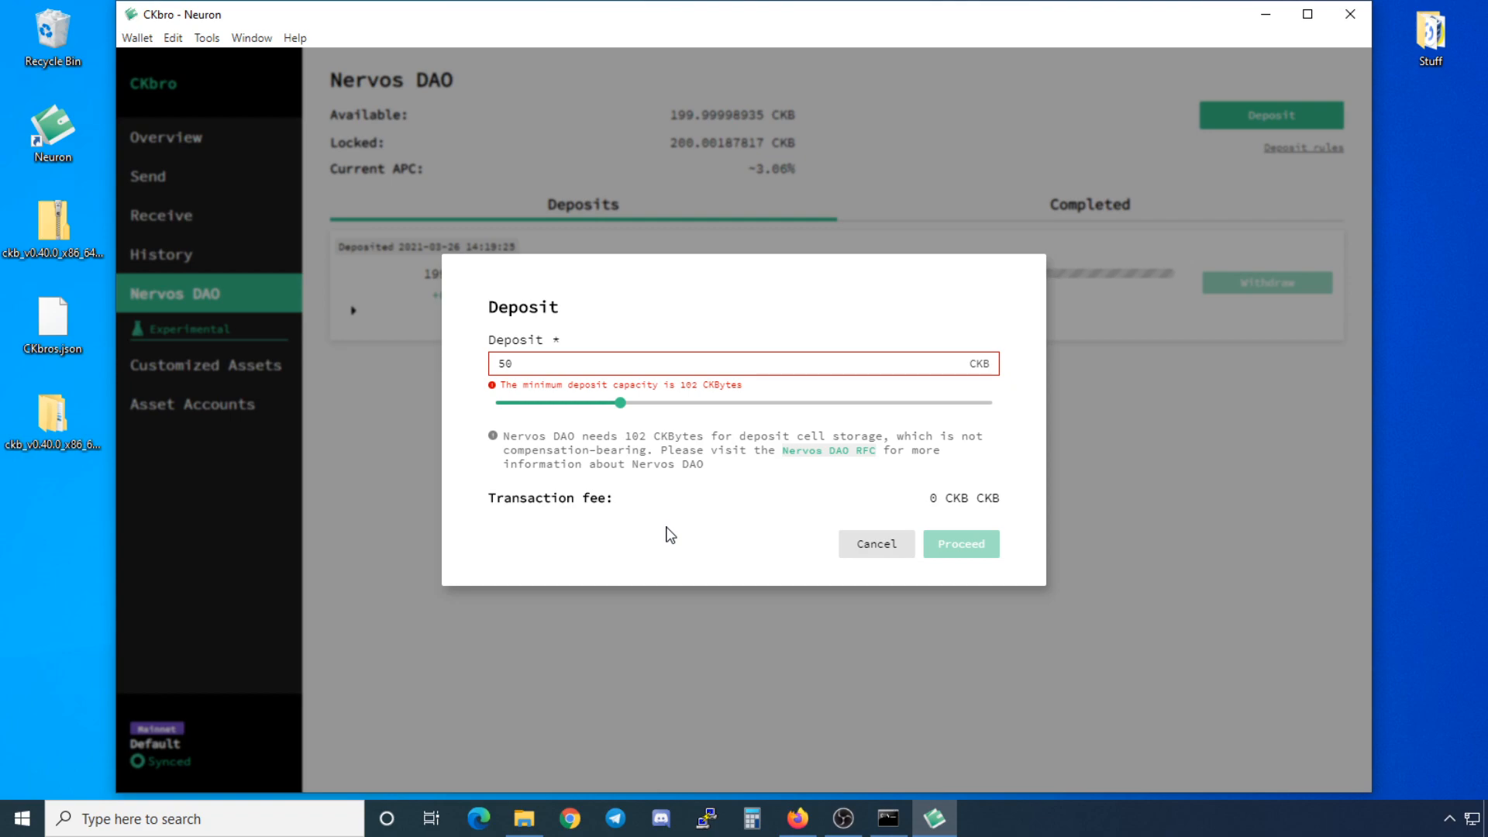
Step: Slide the DAO deposit from 50 CKB (below the 102 minimum) to 126 CKB, then cancel
drag(619, 402, 1050, 423)
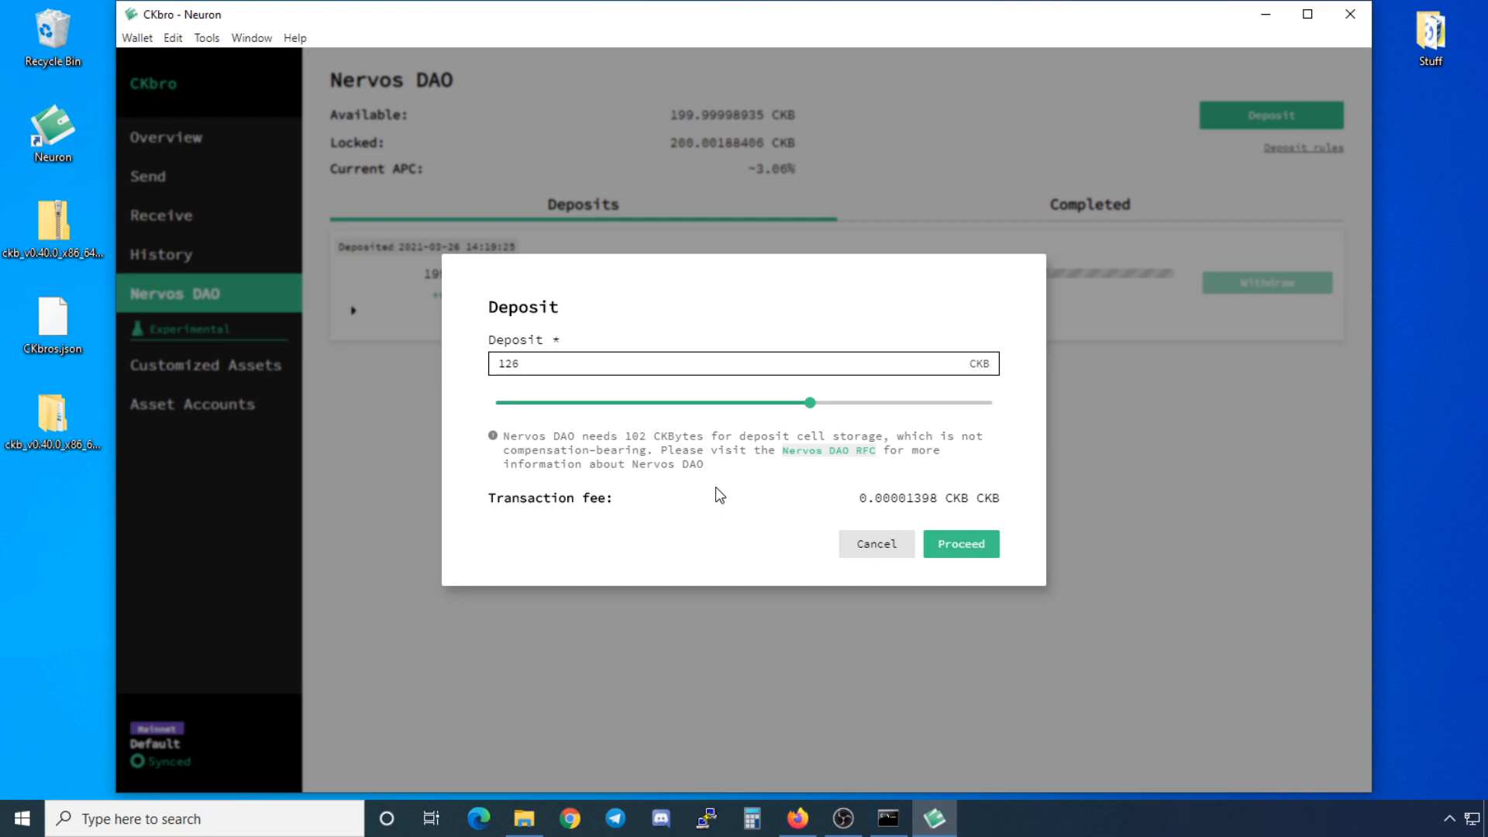
key(Escape)
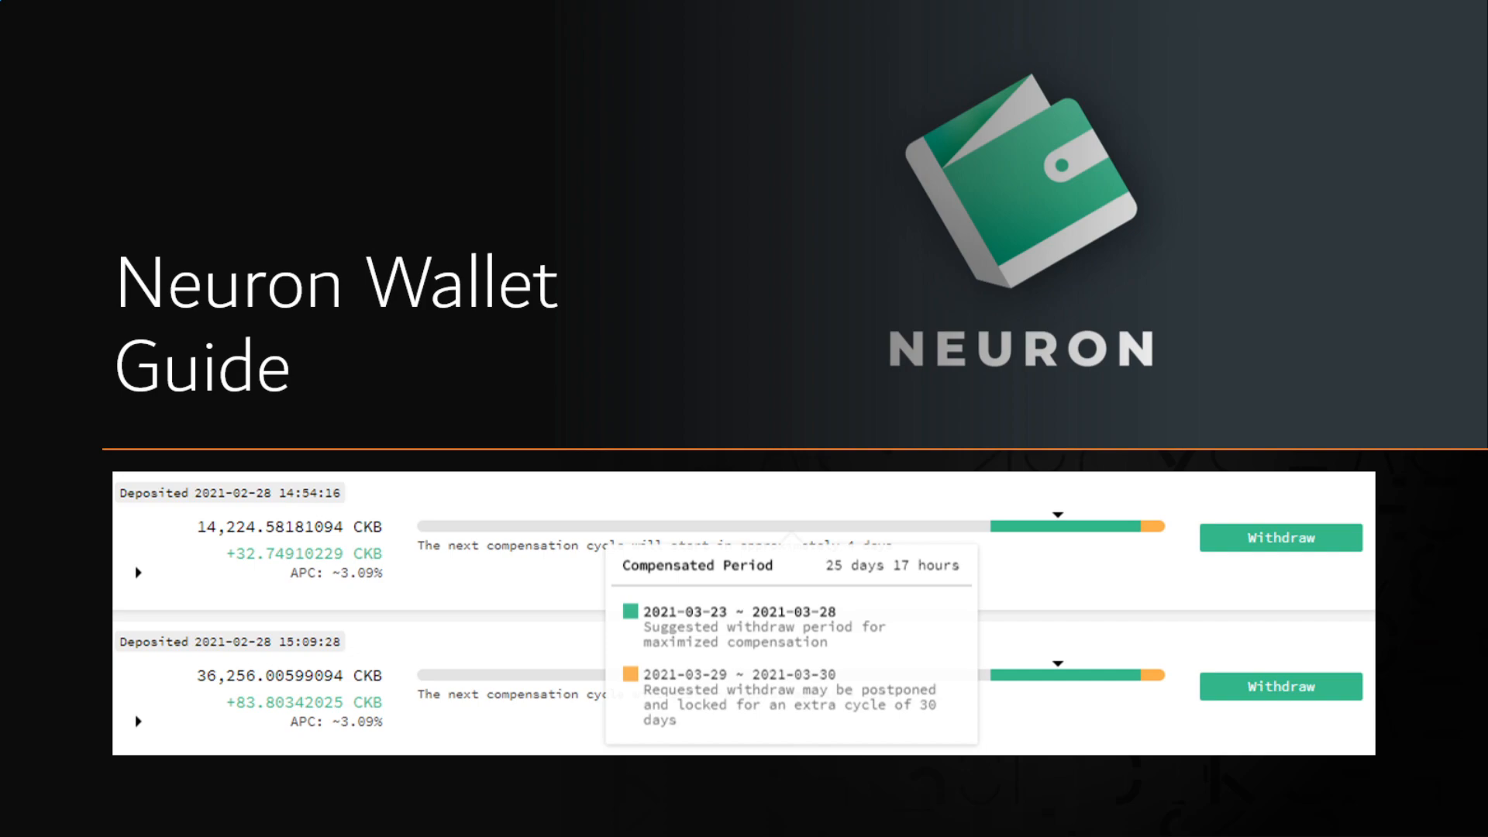
Step: Advance the Neuron Wallet Guide to the closing slide with the Twitter and Telegram contacts
key(Right)
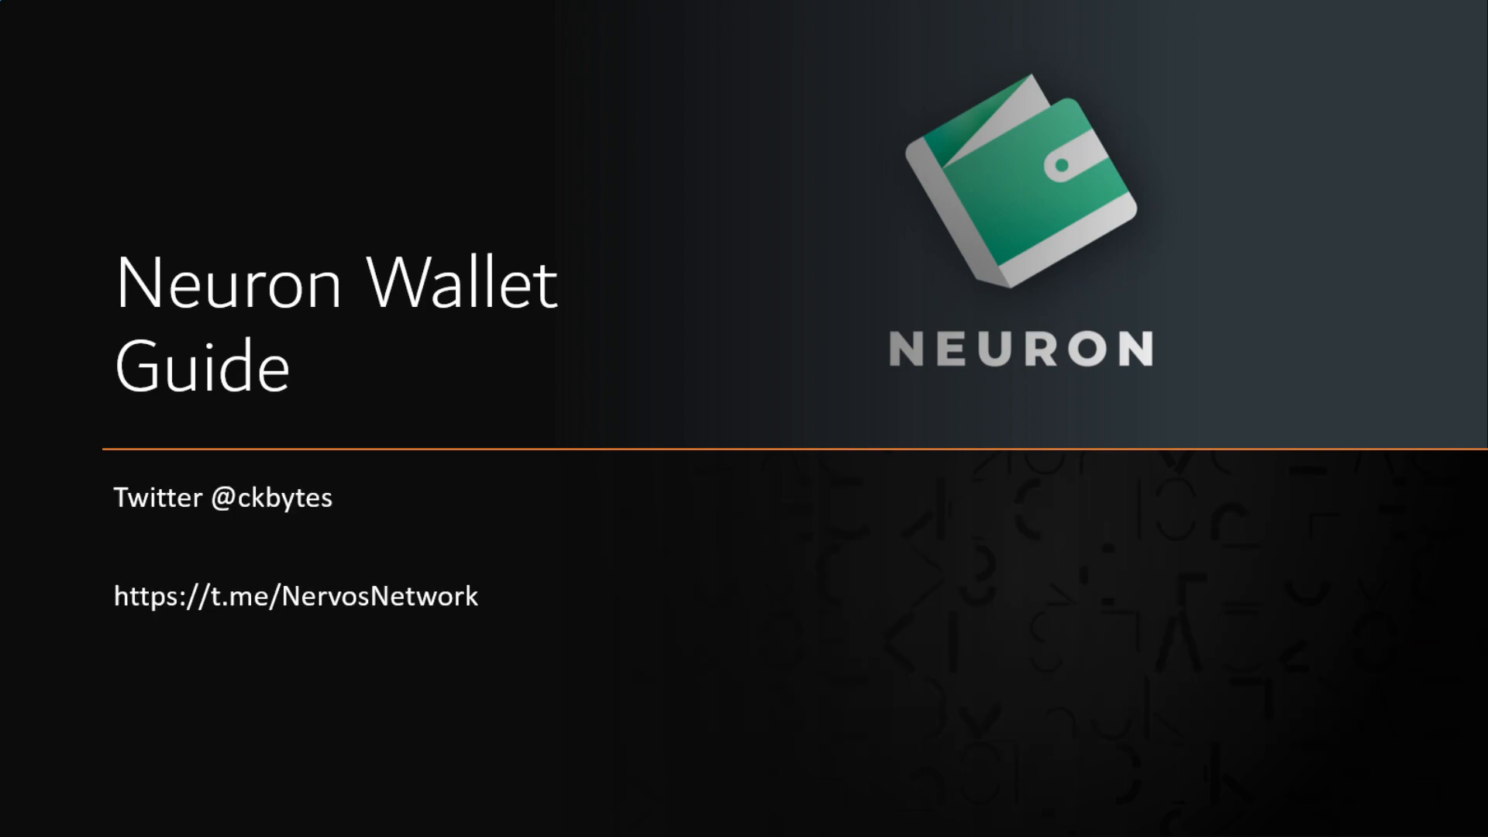